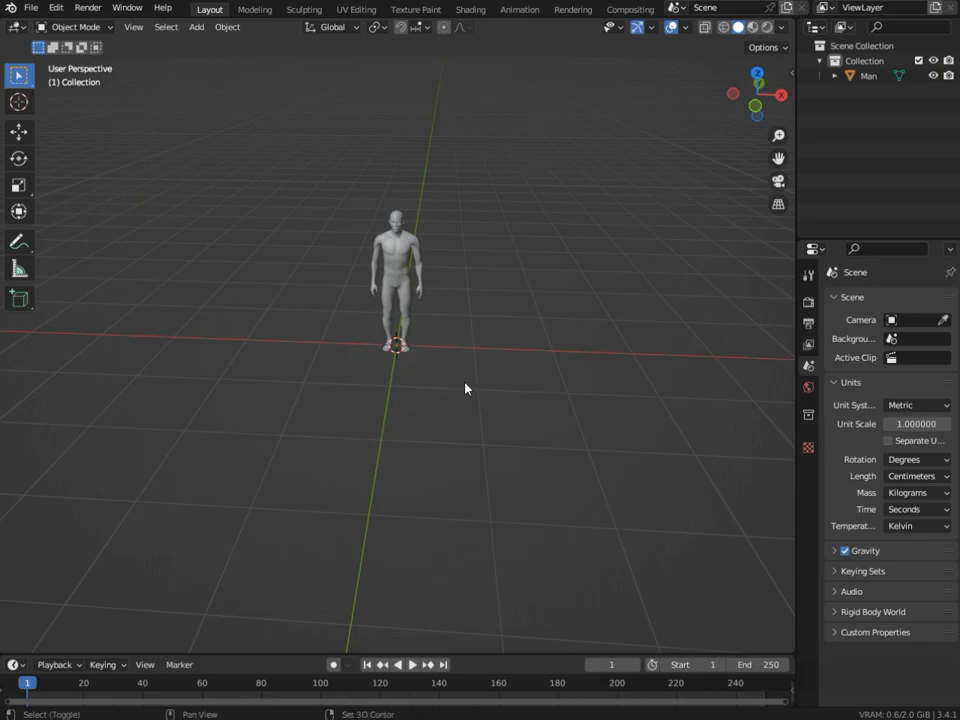
Add and enlarge a ground plane under the man, and paste the Dutch ship model into the scene.
key(s)
click(440, 382)
key(ctrl+v)
mouse_move(441, 380)
middle_down()
mouse_move(420, 409)
mouse_move(439, 400)
middle_up()
Move the ship beside the man and raise it along the Z axis onto the ground plane.
key(g)
click(381, 371)
middle_drag(381, 371, 369, 379)
key(g)
key(z)
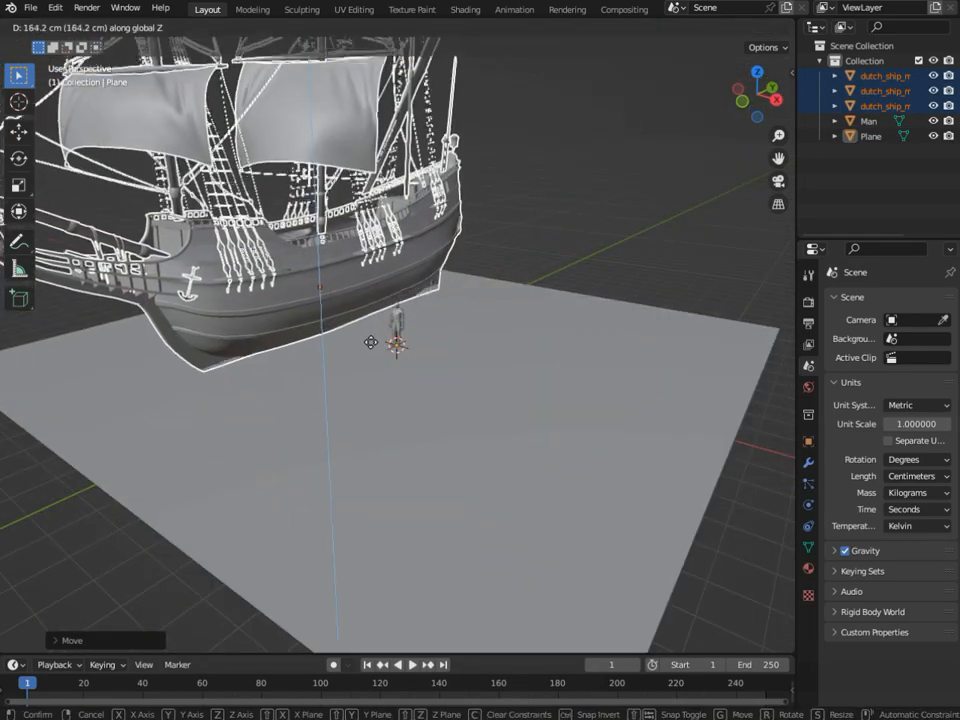
click(400, 322)
key(g)
right_click(366, 333)
Scale the ship up relative to the man and adjust its height along the Z axis.
middle_drag(404, 346, 460, 339)
scroll(398, 328, up, 2)
key(s)
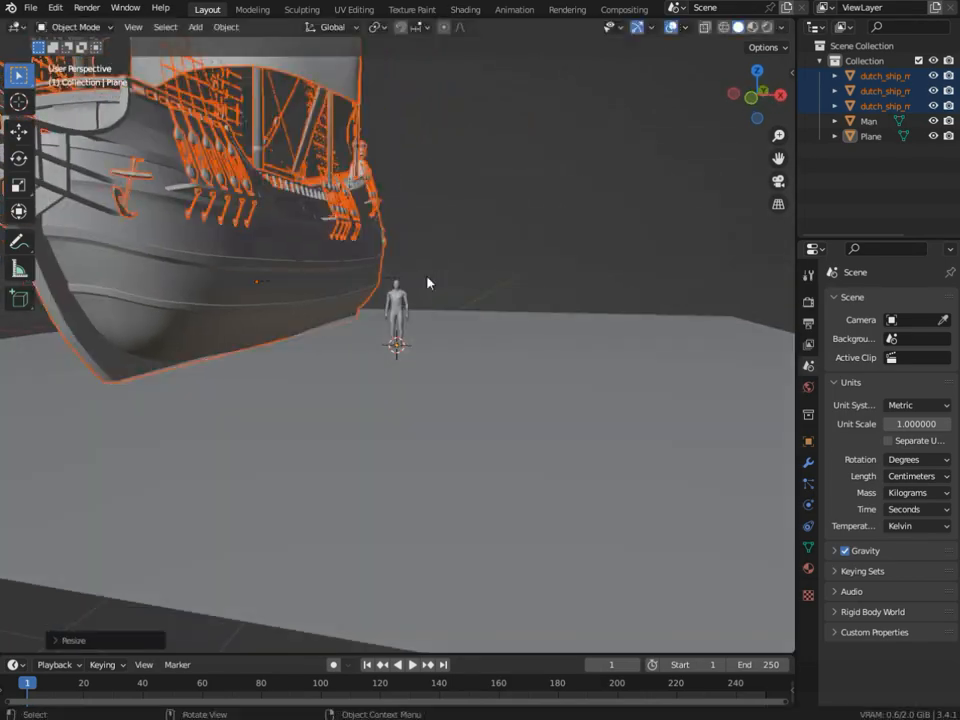
click(268, 326)
key(z)
click(272, 321)
Select the ground plane and scale it up so that it extends far beyond the ship.
middle_drag(272, 321, 459, 360)
click(459, 360)
scroll(418, 386, down, 3)
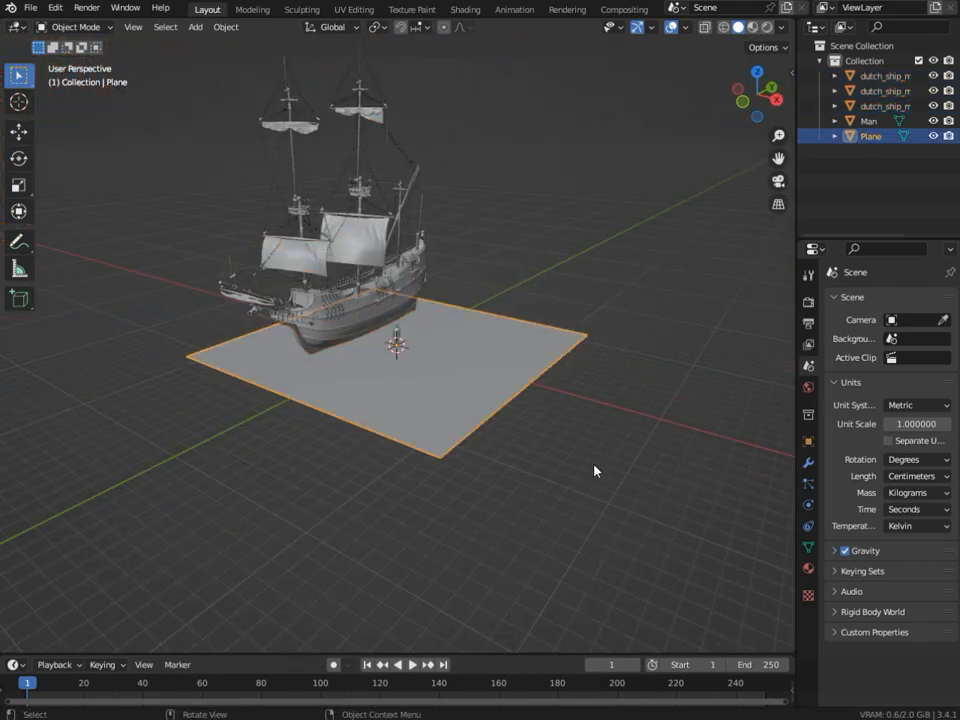
key(s)
click(146, 422)
scroll(289, 379, up, 4)
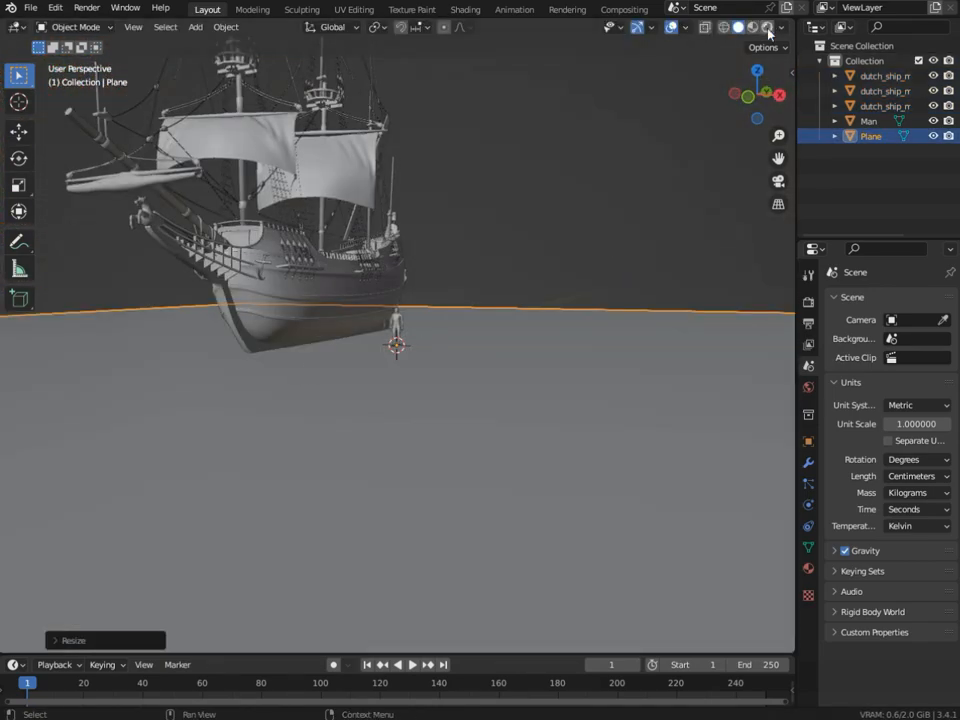
Set the render engine to Cycles, with max samples of 16 for both viewport and render.
click(767, 29)
click(739, 28)
click(809, 302)
click(905, 300)
click(890, 370)
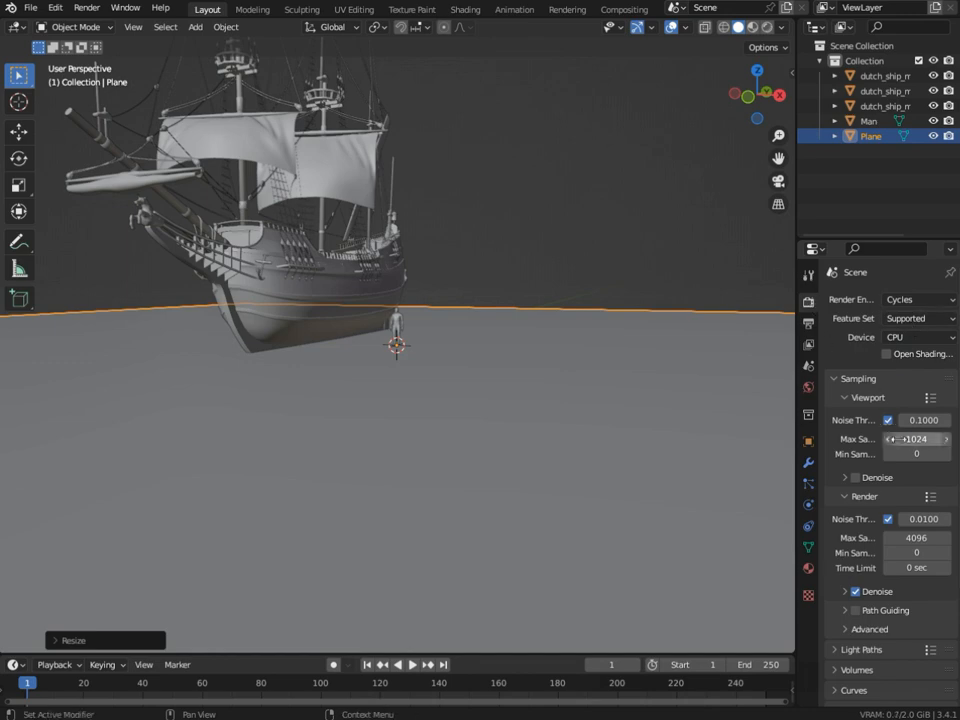
Preview the ship and ground in rendered shading up close, and return to solid shading.
click(767, 28)
scroll(364, 236, up, 3)
middle_drag(364, 236, 403, 268)
scroll(403, 268, up, 1)
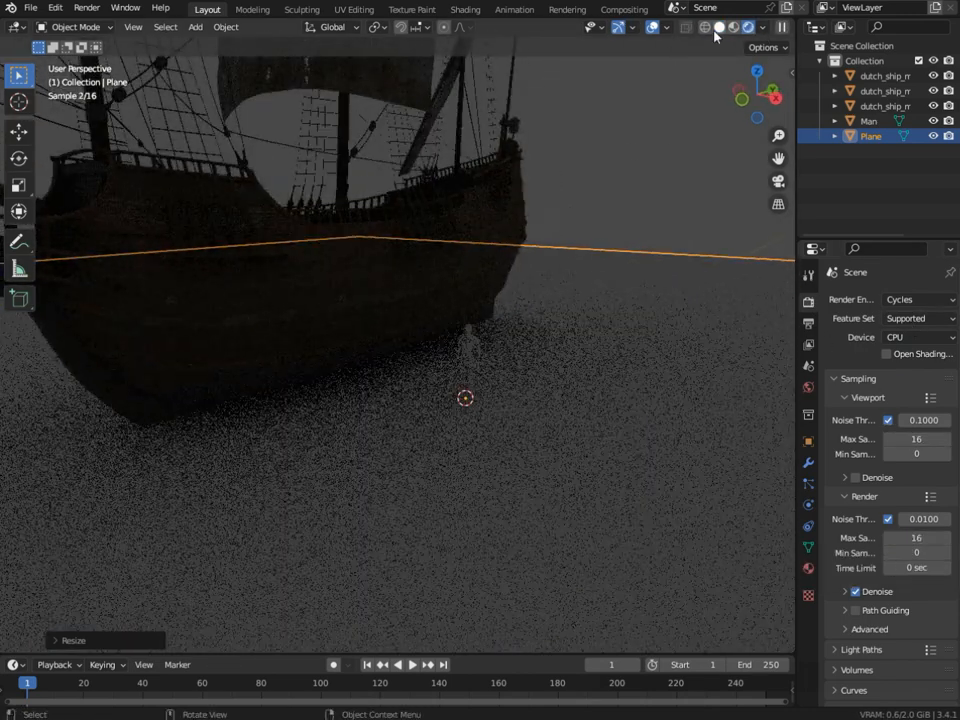
click(719, 28)
scroll(700, 150, down, 6)
Widen the side area and turn the Outliner into a second 3D Viewport framing the ship and plane.
drag(797, 320, 736, 318)
click(760, 29)
click(285, 68)
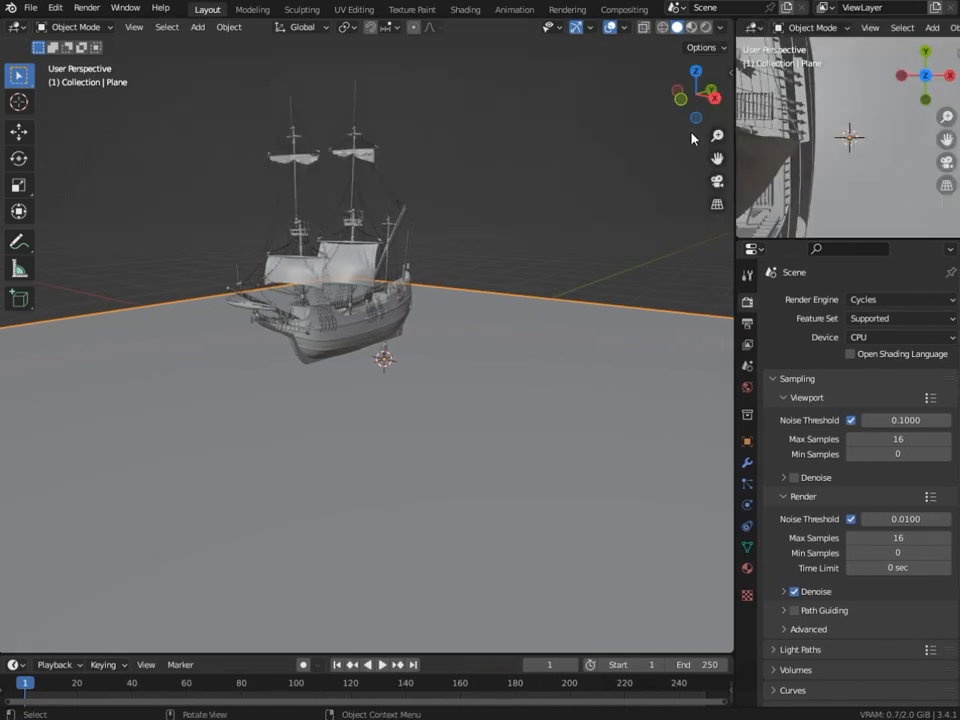
middle_drag(812, 212, 870, 140)
scroll(870, 140, up, 4)
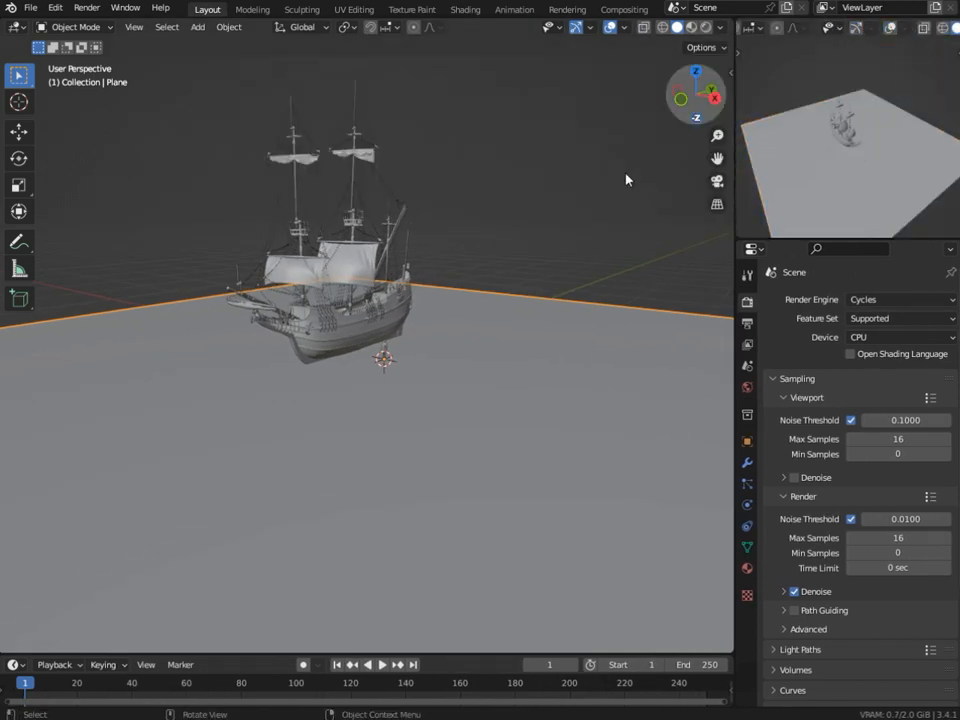
Enable the on-screen key display and frame the ground plane in the second viewport.
key(n)
click(722, 240)
click(634, 92)
key(n)
scroll(842, 167, up, 4)
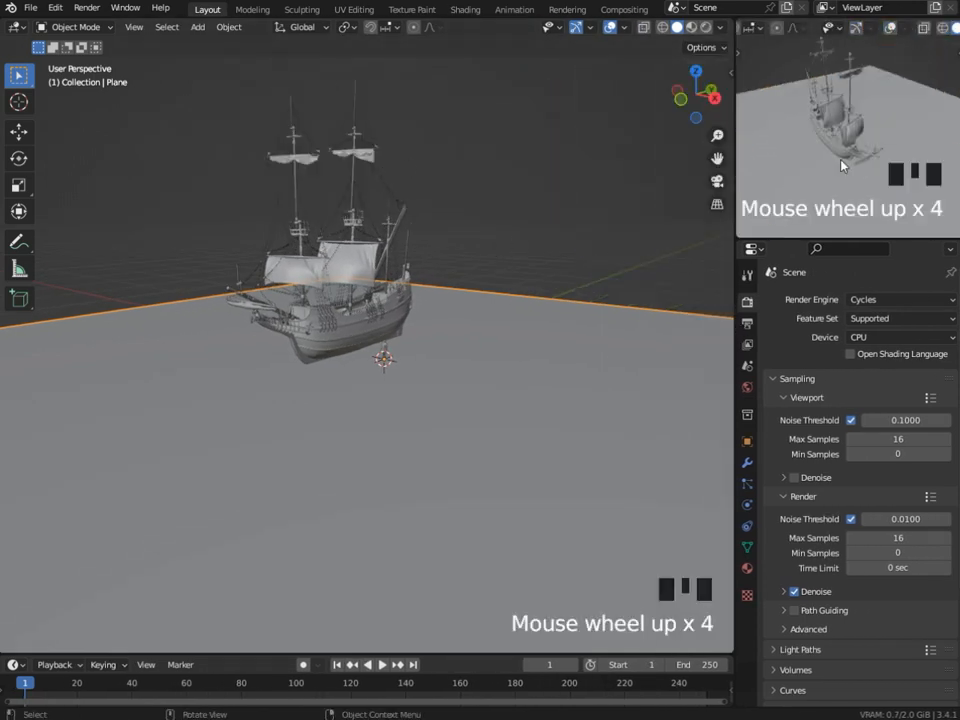
scroll(843, 158, up, 4)
Change the main area to the Shader Editor and create a new material for the ground plane.
click(16, 27)
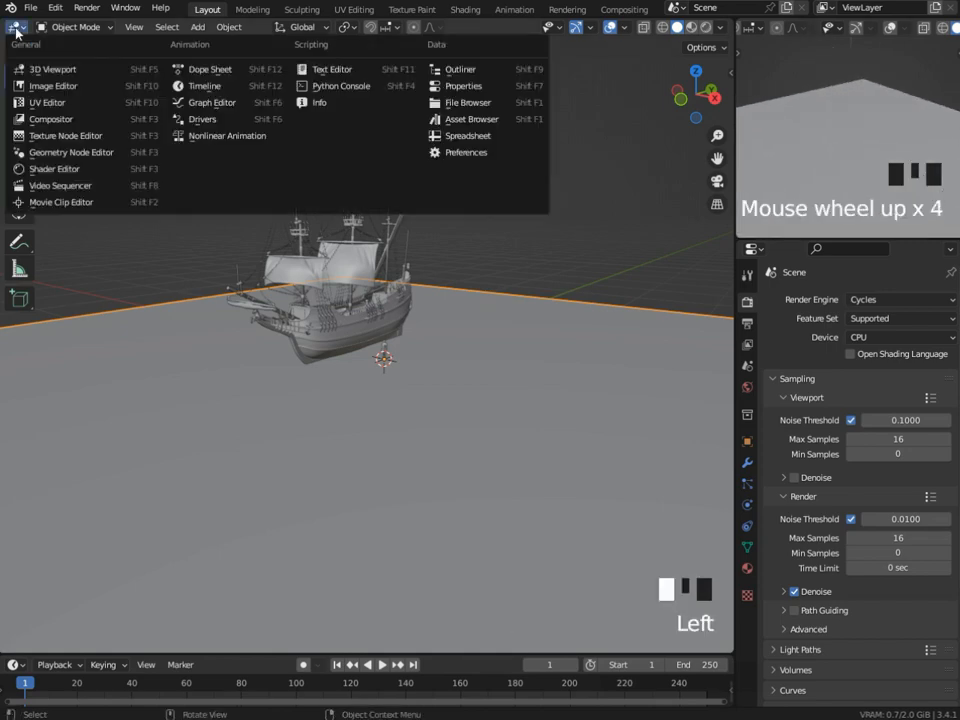
click(60, 128)
click(396, 28)
Start a Principled Texture Setup on the plane's Principled BSDF and browse the ground texture folders on drive H.
double_click(394, 336)
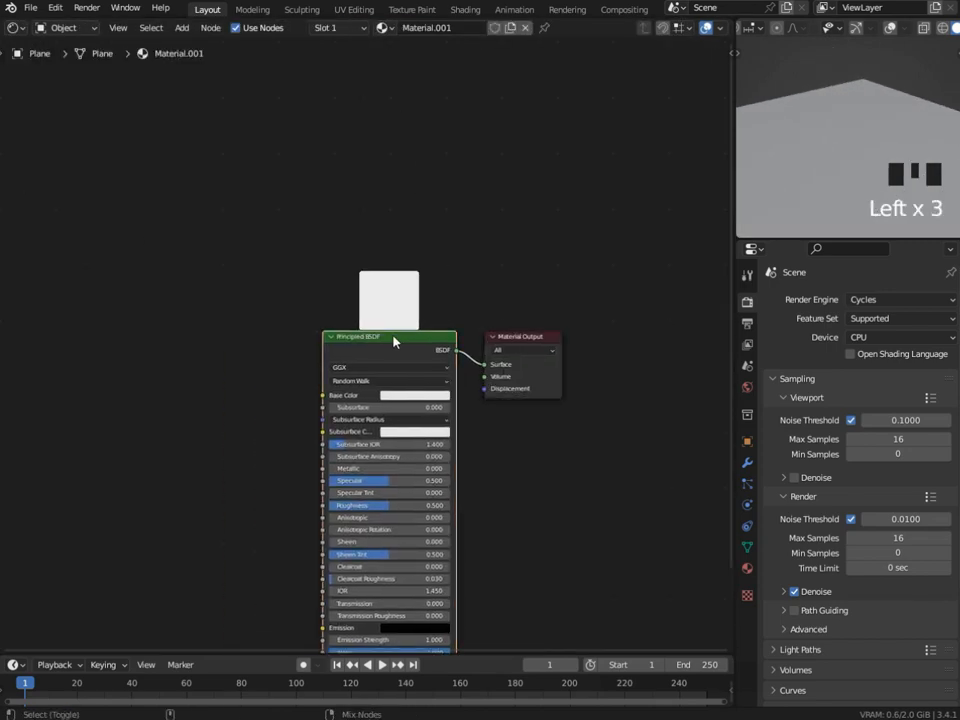
key(ctrl+shift+t)
click(196, 489)
scroll(196, 489, down, 2)
scroll(330, 300, down, 1)
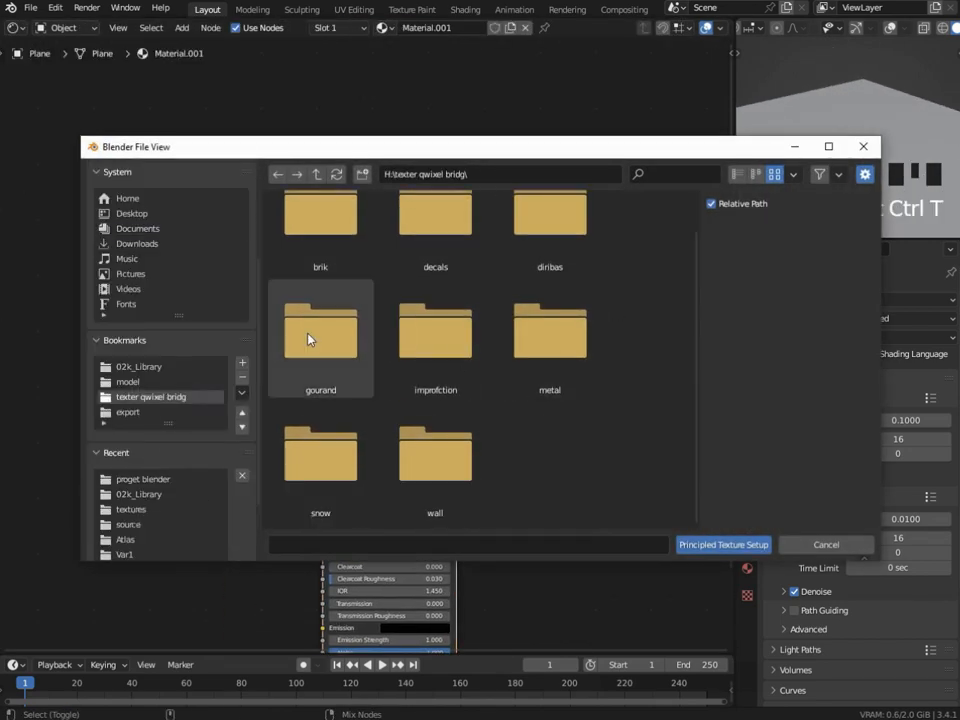
click(321, 175)
double_click(392, 361)
double_click(328, 231)
click(318, 175)
double_click(425, 245)
click(318, 175)
double_click(558, 274)
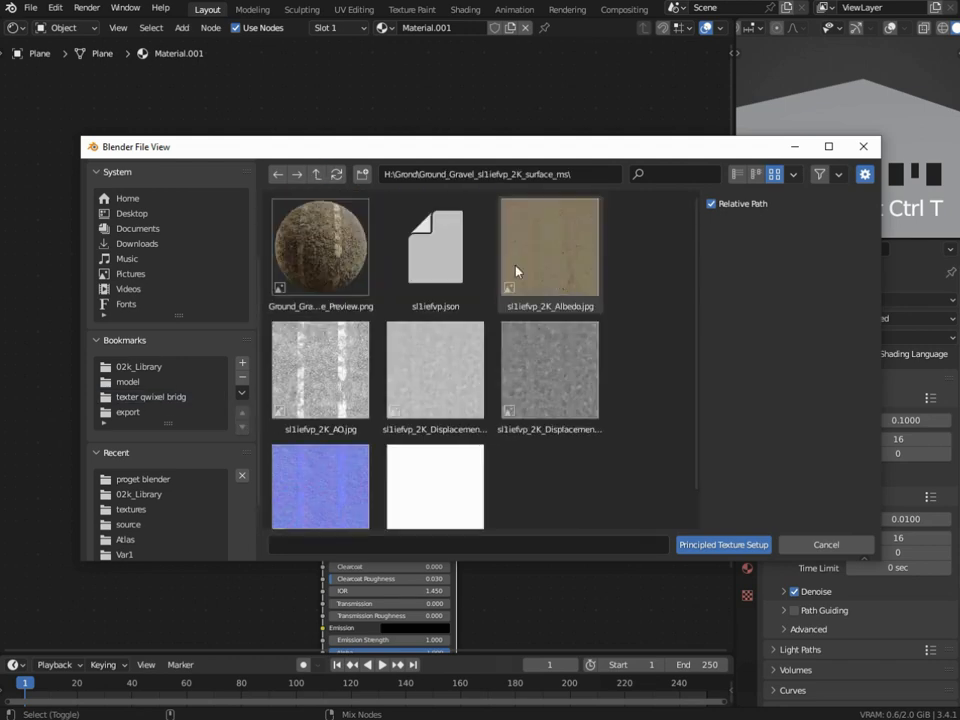
Load the ukimchjew_2K surface maps into the ground material with Principled Texture Setup.
click(318, 175)
double_click(360, 364)
drag(498, 200, 640, 505)
click(722, 545)
scroll(886, 104, down, 1)
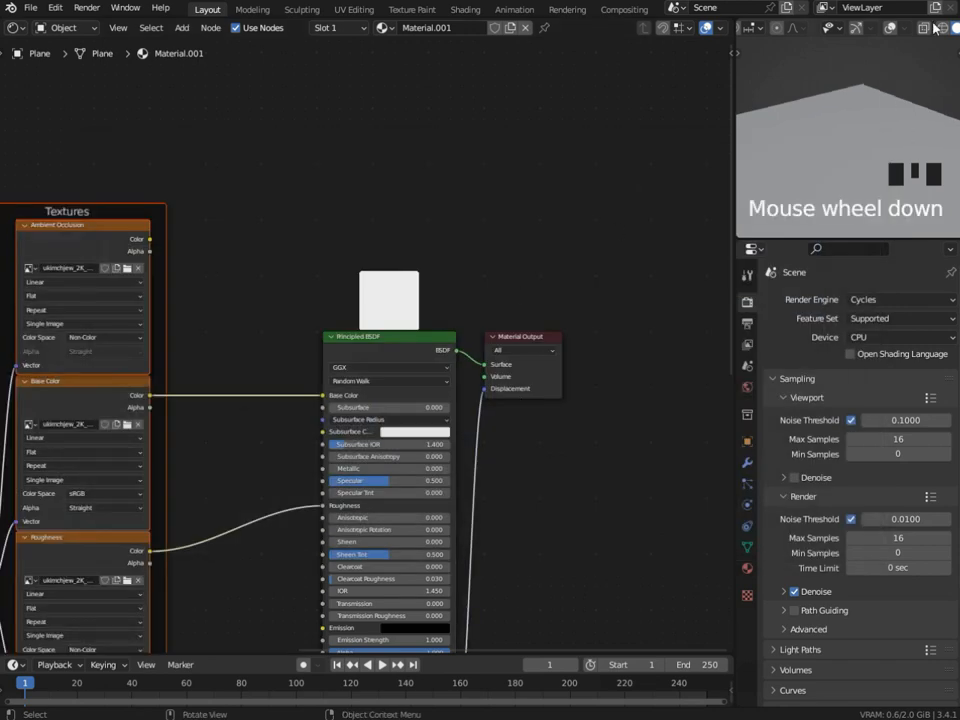
Show the second viewport in rendered shading and set the world color to an Environment Texture.
click(935, 31)
click(747, 387)
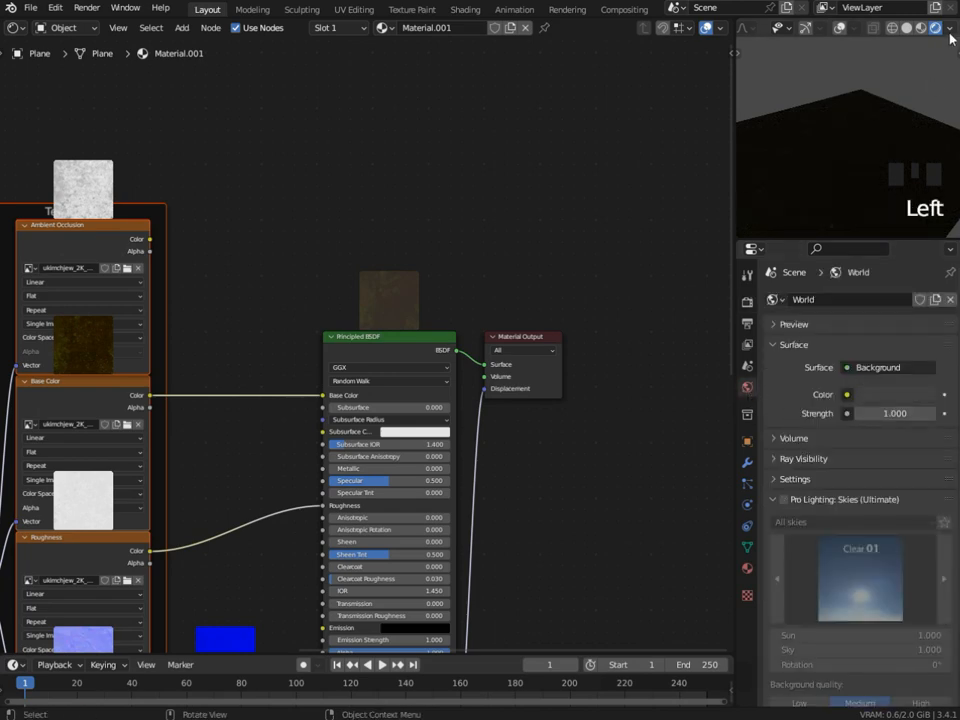
click(847, 394)
click(470, 459)
Load the abandoned_slipway HDRI from the 02k_Library folder as the world's environment image.
click(918, 413)
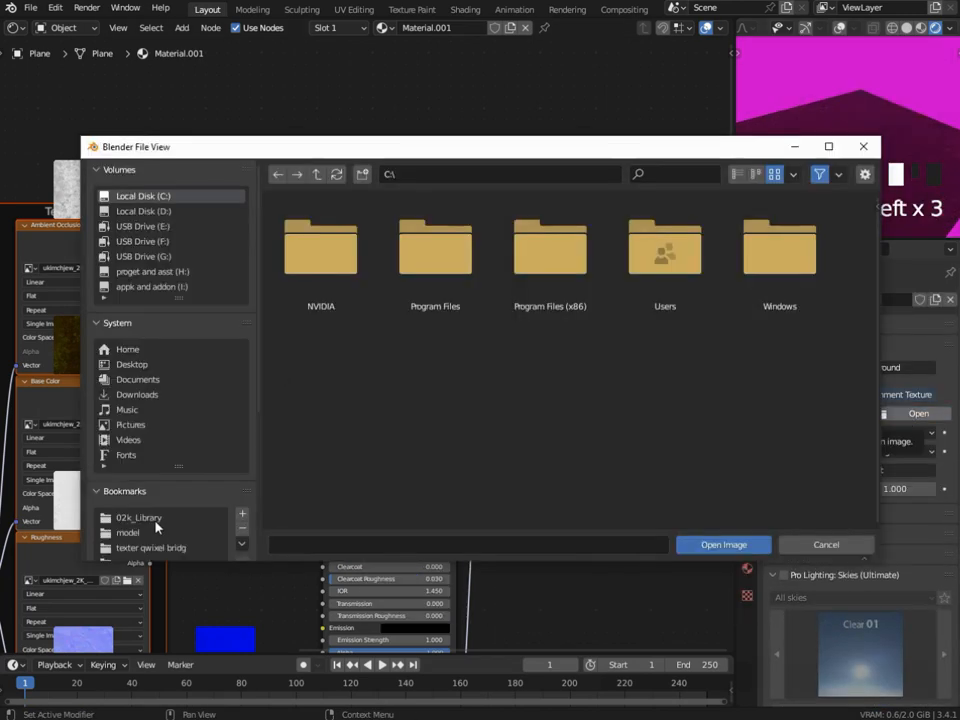
click(138, 517)
click(325, 372)
click(724, 546)
shift+middle_drag(887, 160, 823, 107)
click(665, 320)
middle_drag(812, 175, 816, 167)
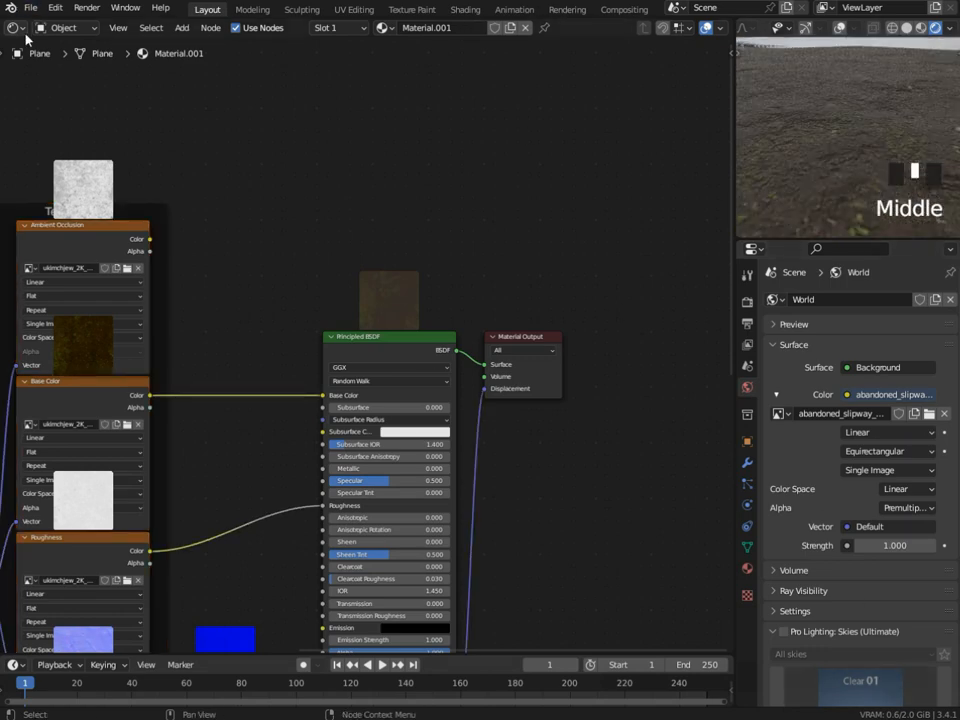
Replace the Properties area with an Image Editor and unwrap the ground plane's UVs.
scroll(811, 171, down, 3)
scroll(805, 170, up, 2)
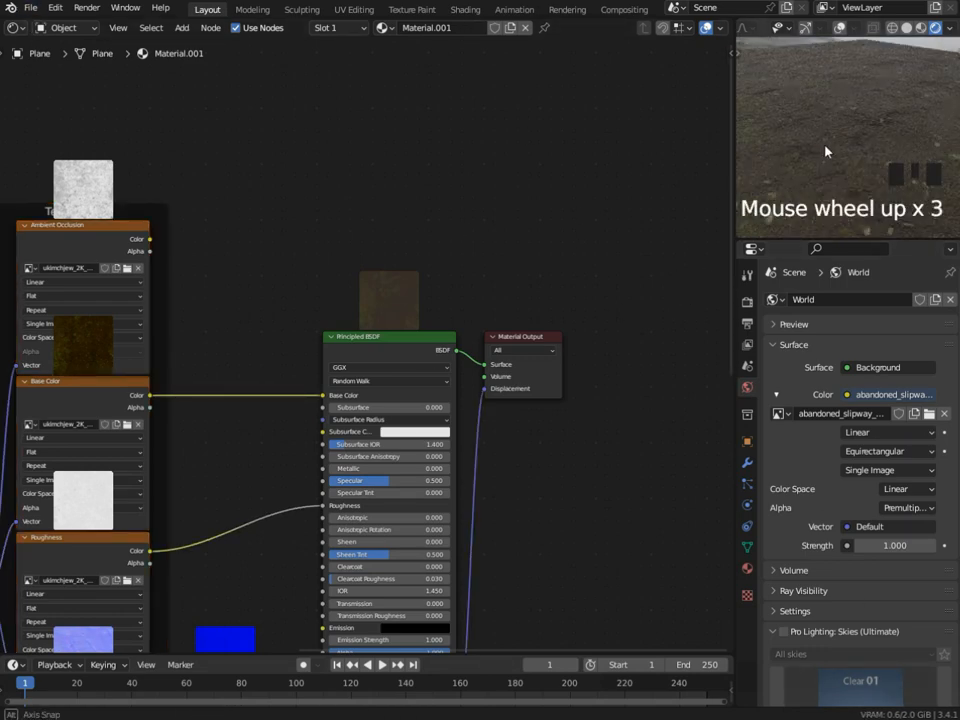
middle_drag(823, 151, 836, 156)
click(750, 249)
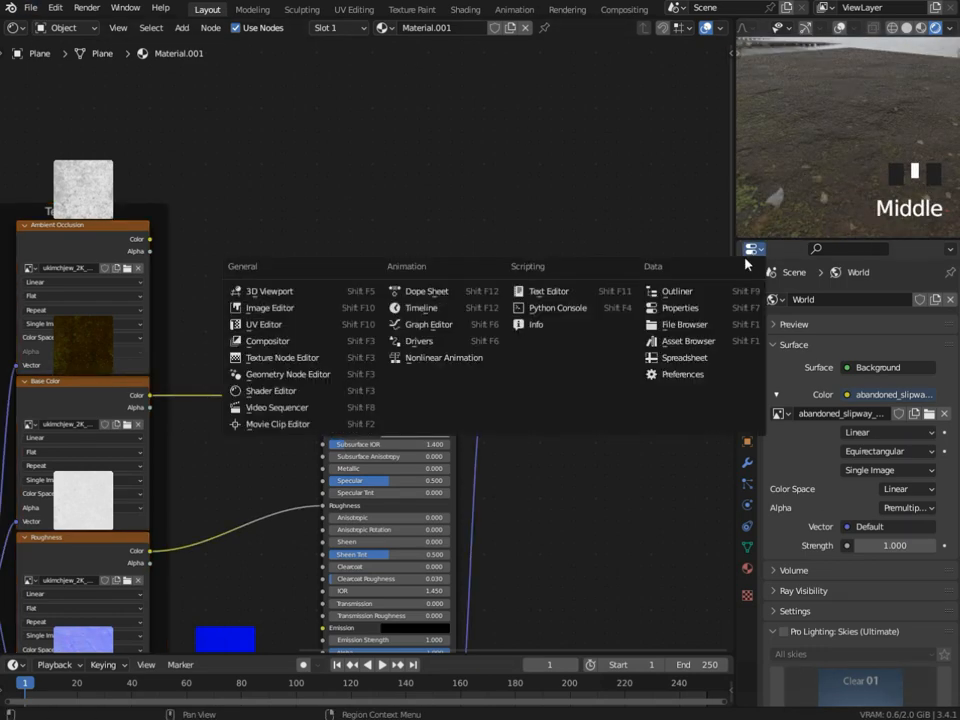
click(297, 309)
key(Tab)
key(u)
click(785, 212)
Scale the plane's UVs up well beyond the image bounds to tile the ground texture, and leave Edit Mode.
scroll(909, 448, down, 10)
key(s)
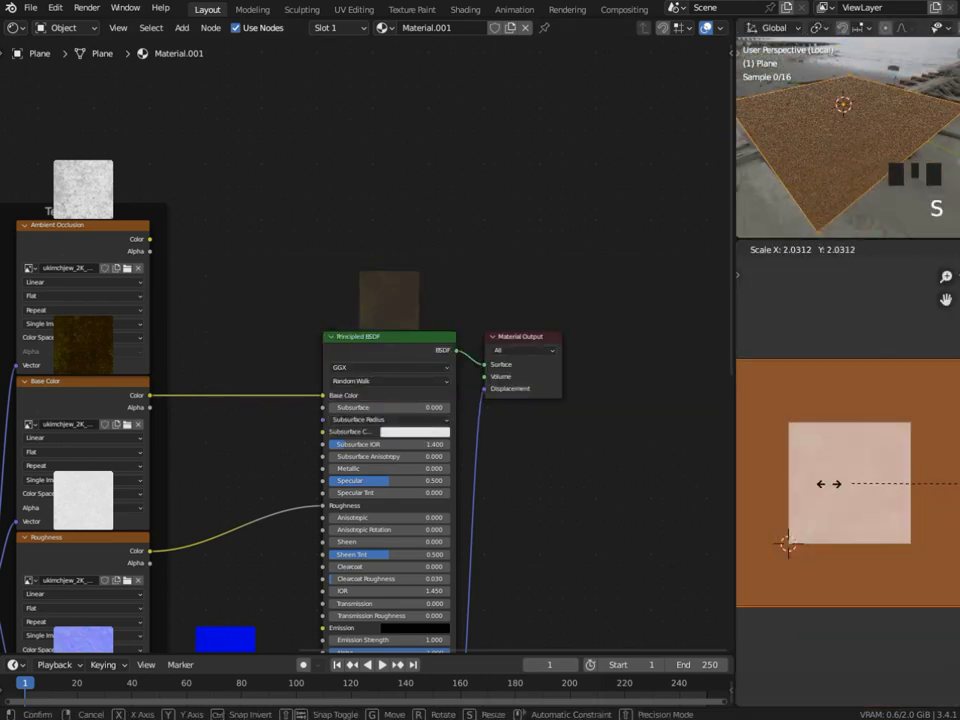
scroll(858, 450, down, 4)
key(s)
click(930, 470)
scroll(863, 215, up, 2)
middle_drag(863, 222, 790, 216)
key(Tab)
Restore the Properties editor and enable viewport denoising in the render settings.
scroll(820, 208, up, 2)
middle_drag(298, 478, 368, 444)
scroll(370, 446, up, 3)
drag(473, 480, 454, 485)
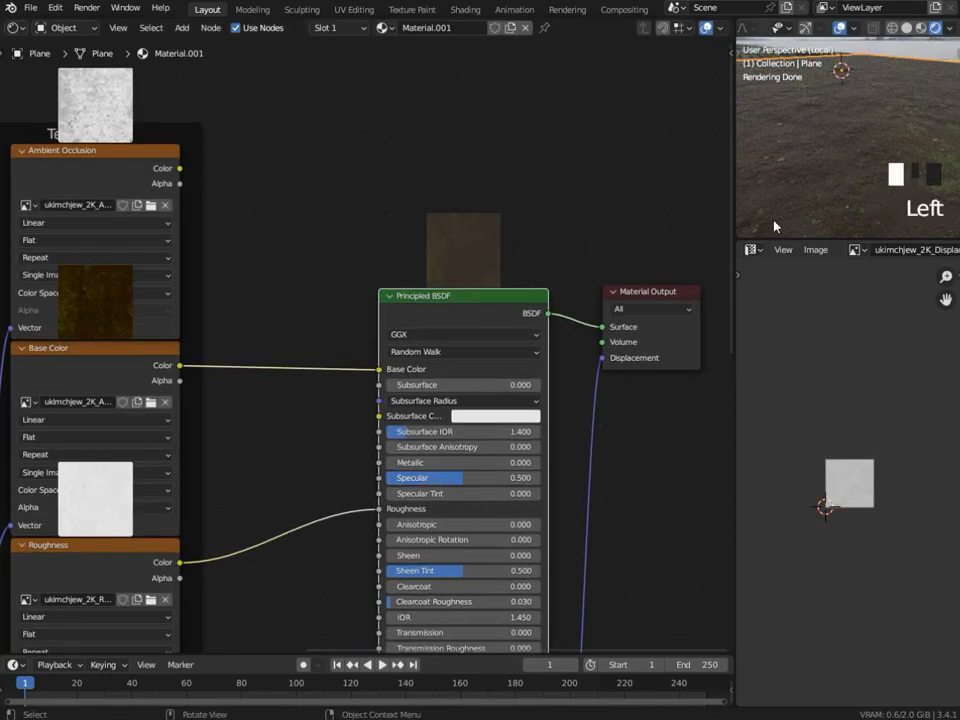
scroll(827, 178, up, 2)
middle_drag(827, 178, 822, 172)
click(751, 249)
click(664, 306)
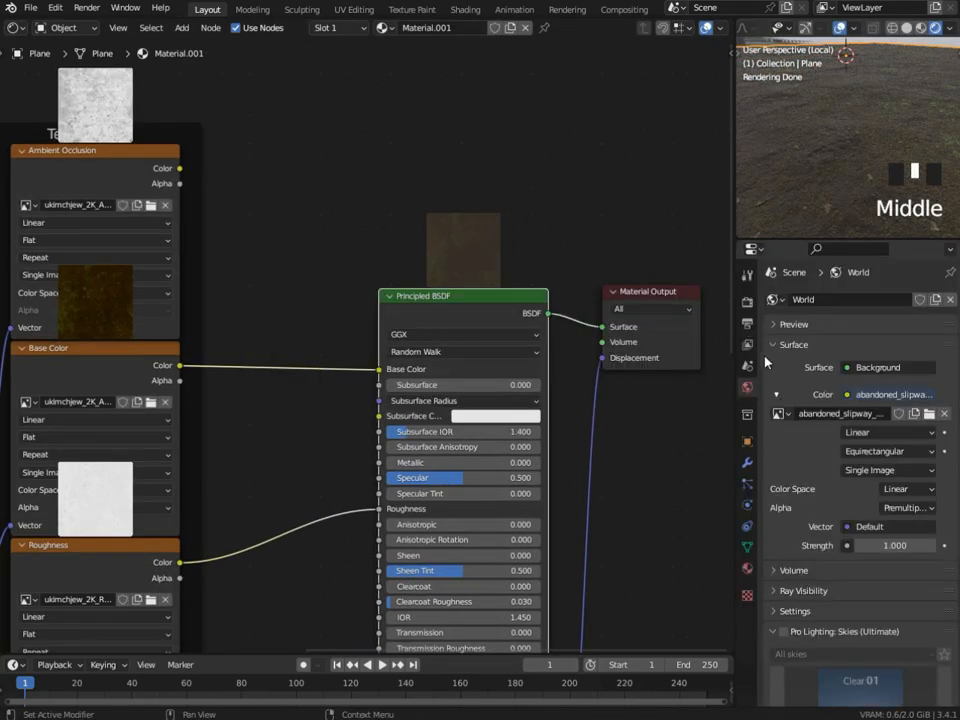
click(746, 301)
click(796, 479)
Add a Musgrave Texture node between the texture maps and the Principled BSDF in the ground material.
middle_drag(313, 372, 420, 218)
scroll(421, 225, up, 1)
key(shift+a)
click(426, 433)
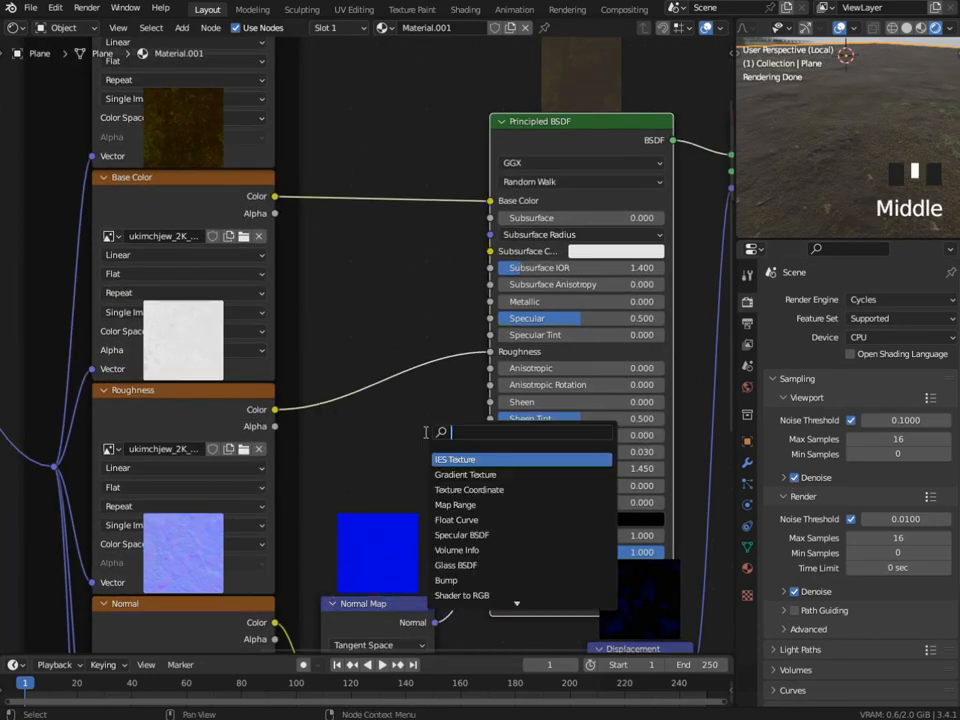
text(mu)
click(468, 460)
click(398, 432)
drag(418, 417, 358, 347)
Add a ColorRamp between the Musgrave Texture's height and the Principled BSDF's roughness.
key(shift+a)
key(Return)
click(471, 383)
scroll(451, 420, up, 2)
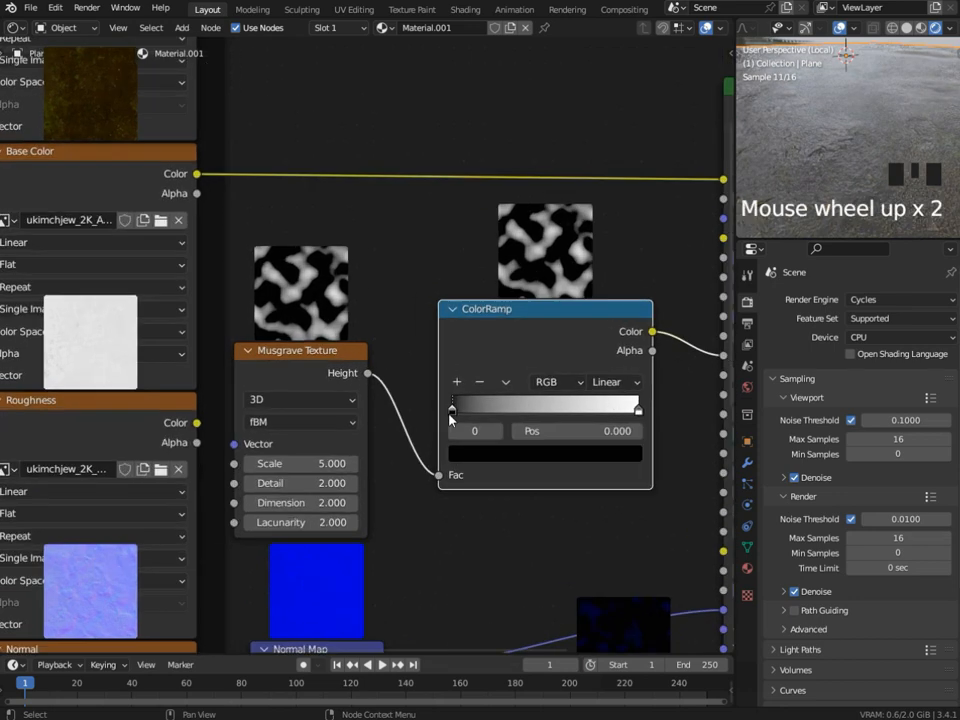
Tighten the ColorRamp's contrast by moving the stops together, with the white stop at 0.309.
drag(633, 411, 499, 415)
middle_drag(818, 178, 810, 142)
scroll(810, 142, down, 3)
Increase the Musgrave Texture's scale for smaller wet patches and adjust its detail.
drag(326, 463, 390, 463)
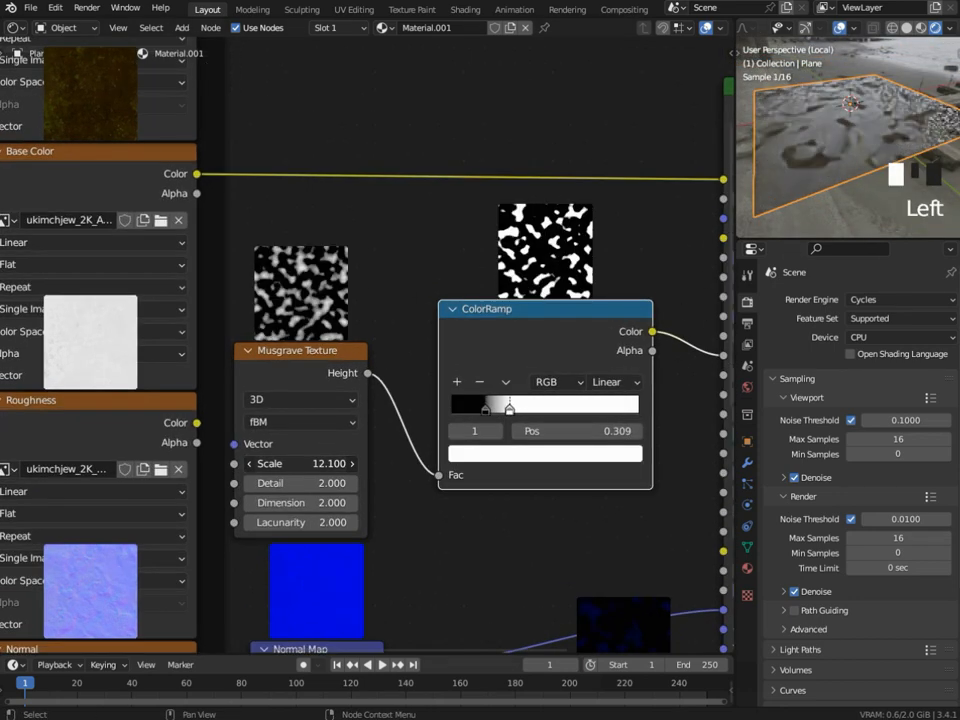
middle_drag(345, 434, 355, 398)
mouse_move(328, 467)
mouse_down()
mouse_move(364, 467)
mouse_move(320, 467)
mouse_up()
drag(320, 486, 321, 486)
Fine-tune the ColorRamp stops and the ground shader values that shape the wet patches.
scroll(853, 133, up, 4)
middle_drag(853, 133, 825, 184)
mouse_move(495, 376)
mouse_down()
mouse_move(528, 381)
mouse_move(460, 375)
mouse_move(528, 379)
mouse_move(485, 375)
mouse_up()
scroll(800, 150, down, 3)
middle_drag(800, 150, 811, 176)
middle_drag(644, 381, 400, 464)
scroll(400, 464, up, 3)
mouse_move(619, 344)
mouse_down()
mouse_move(523, 344)
mouse_move(646, 344)
mouse_move(627, 344)
mouse_up()
Return the main area to the 3D Viewport and exit local view to bring back the ship.
shift+middle_drag(838, 128, 832, 156)
scroll(851, 173, down, 2)
scroll(832, 156, down, 6)
scroll(304, 210, down, 3)
scroll(814, 148, down, 3)
scroll(814, 148, up, 3)
click(16, 28)
click(30, 73)
scroll(431, 377, up, 2)
key(slash)
middle_drag(845, 137, 828, 198)
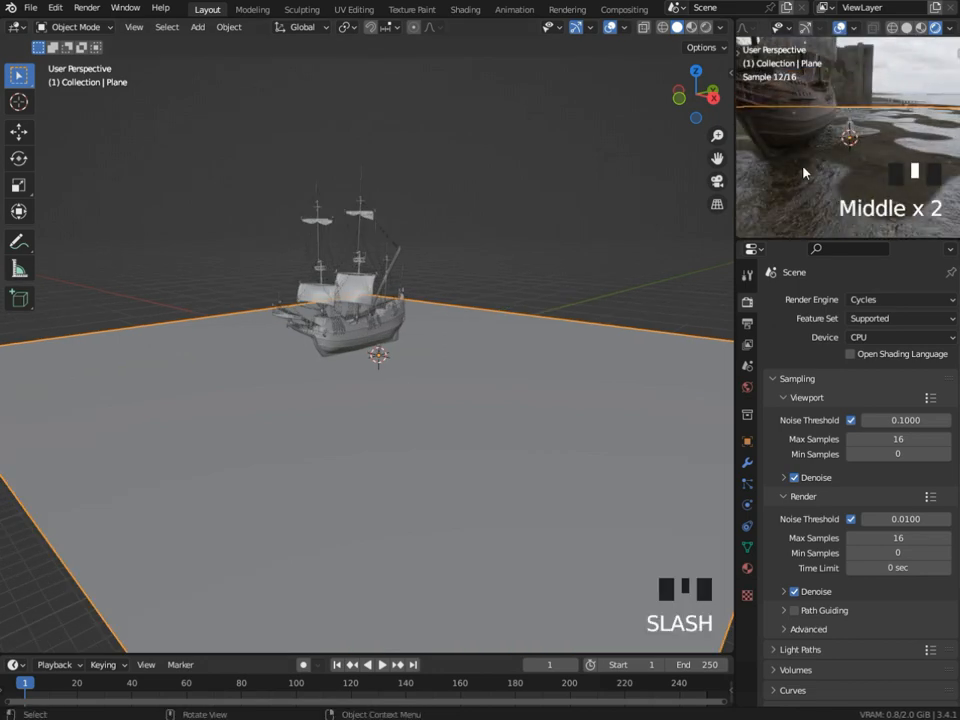
Widen the rendered viewport and examine the ship on the wet ground from several angles and distances.
drag(736, 154, 688, 154)
scroll(799, 152, down, 4)
middle_drag(799, 152, 842, 180)
scroll(832, 150, down, 2)
scroll(850, 150, up, 1)
scroll(827, 210, up, 1)
middle_drag(806, 67, 869, 182)
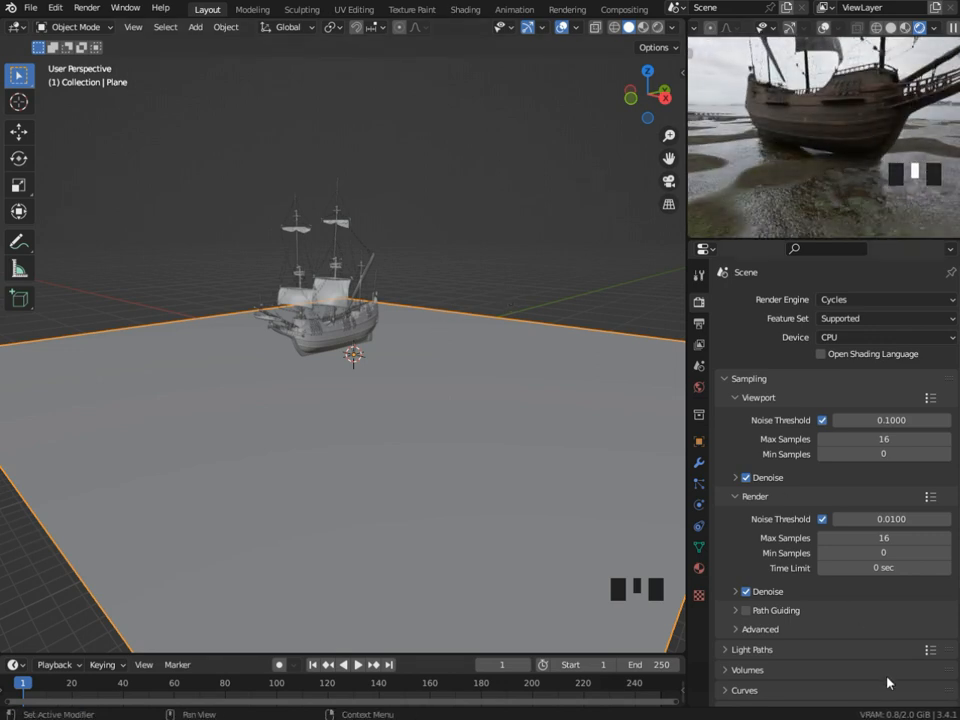
scroll(804, 154, down, 2)
middle_drag(804, 154, 808, 165)
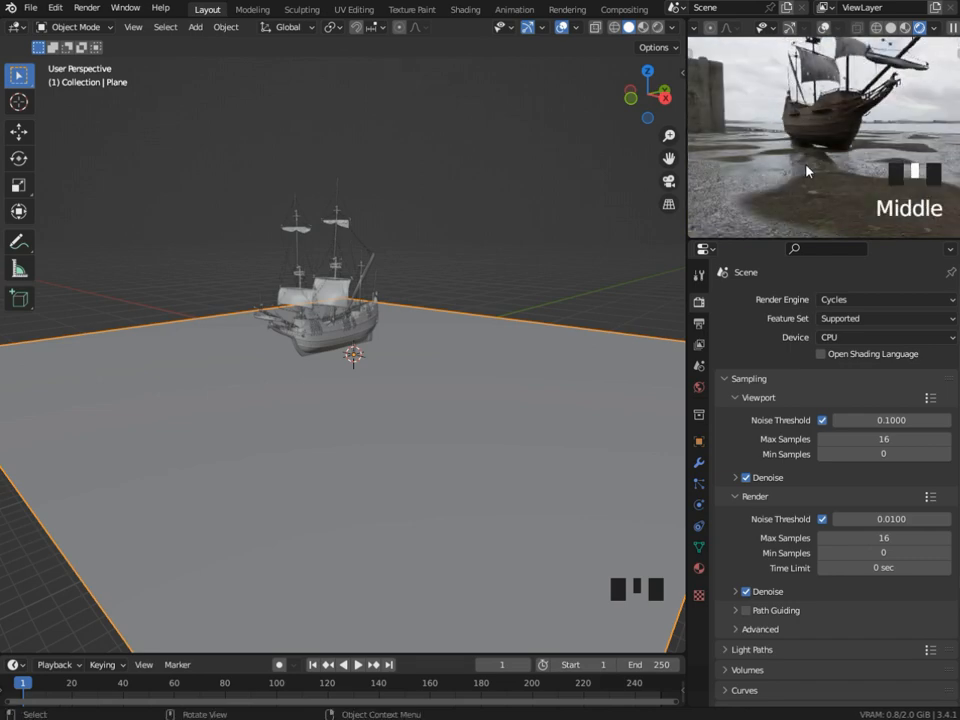
Select the ship's rigging and open its material in the Shader Editor.
middle_drag(420, 430, 383, 385)
click(842, 112)
middle_drag(842, 112, 834, 138)
scroll(834, 138, up, 3)
shift+middle_drag(832, 130, 828, 157)
scroll(829, 180, up, 3)
click(16, 27)
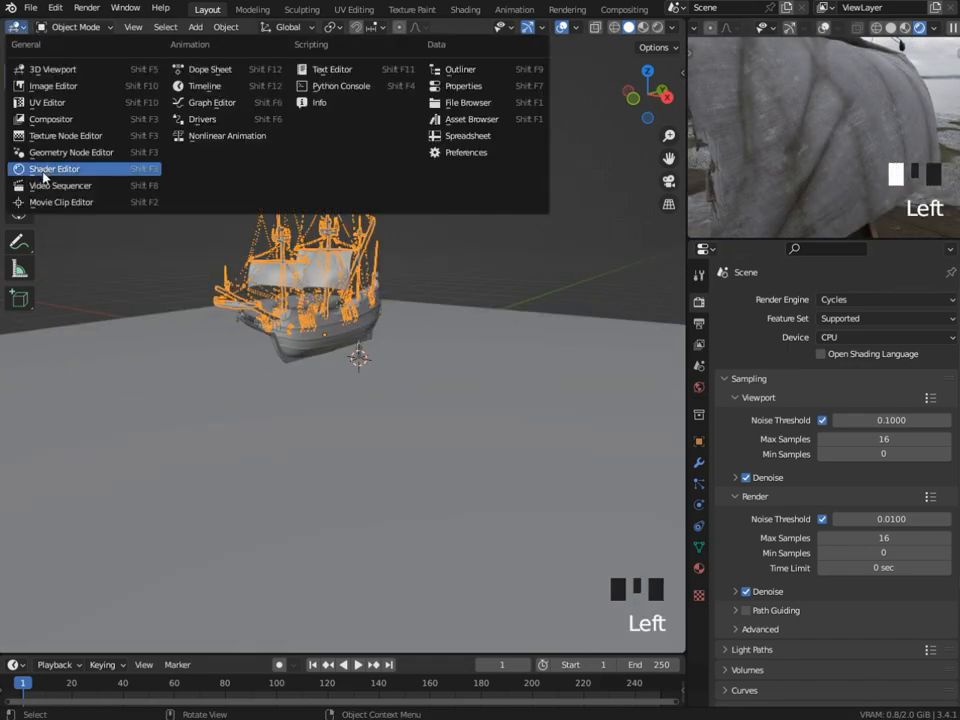
click(44, 172)
scroll(315, 317, down, 10)
middle_drag(315, 317, 365, 281)
click(384, 690)
click(382, 684)
middle_drag(322, 351, 313, 371)
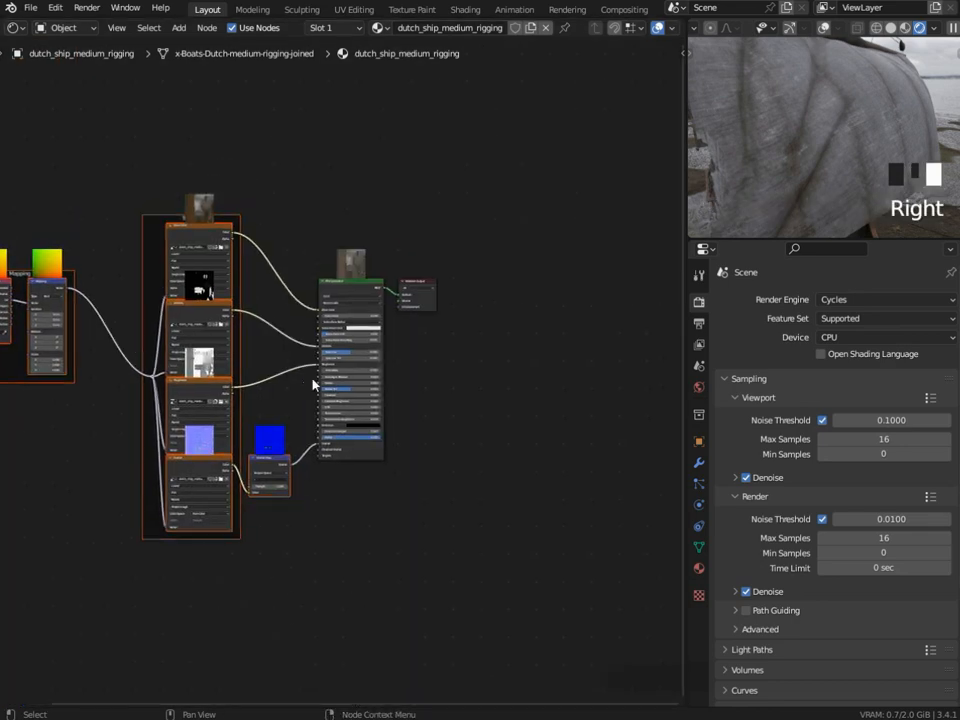
Add a second Principled BSDF to the rigging material and blend it with the original through a Mix Shader, spacing the nodes apart.
scroll(350, 322, up, 2)
click(381, 272)
key(shift+d)
click(508, 537)
scroll(480, 480, down, 3)
drag(39, 230, 404, 641)
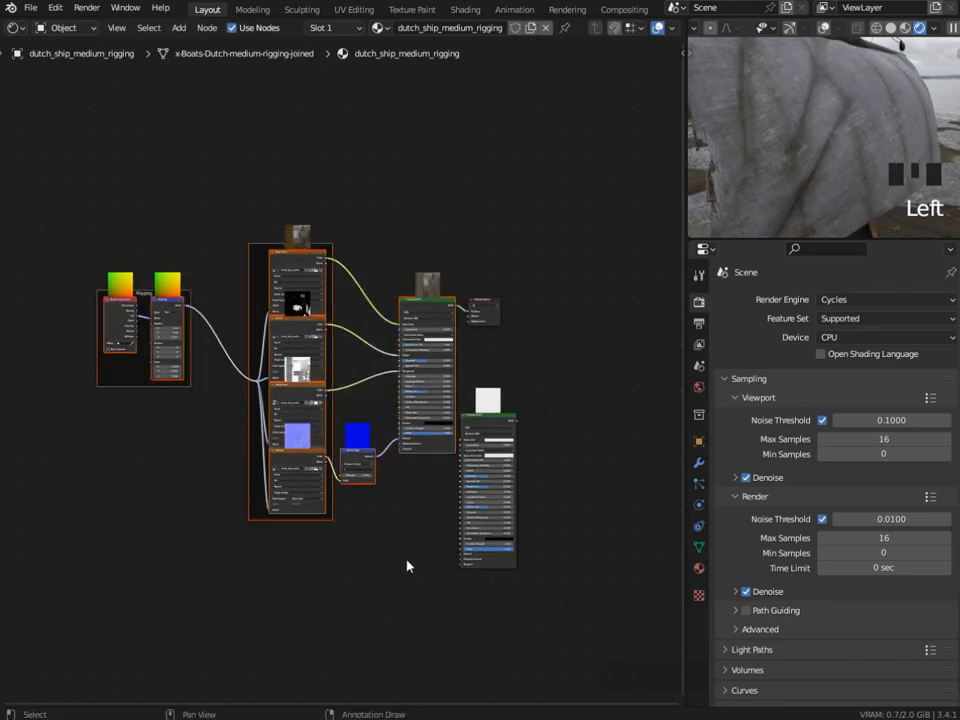
drag(426, 302, 331, 191)
drag(489, 417, 376, 456)
ctrl+shift+right_drag(375, 436, 338, 325)
drag(376, 457, 176, 457)
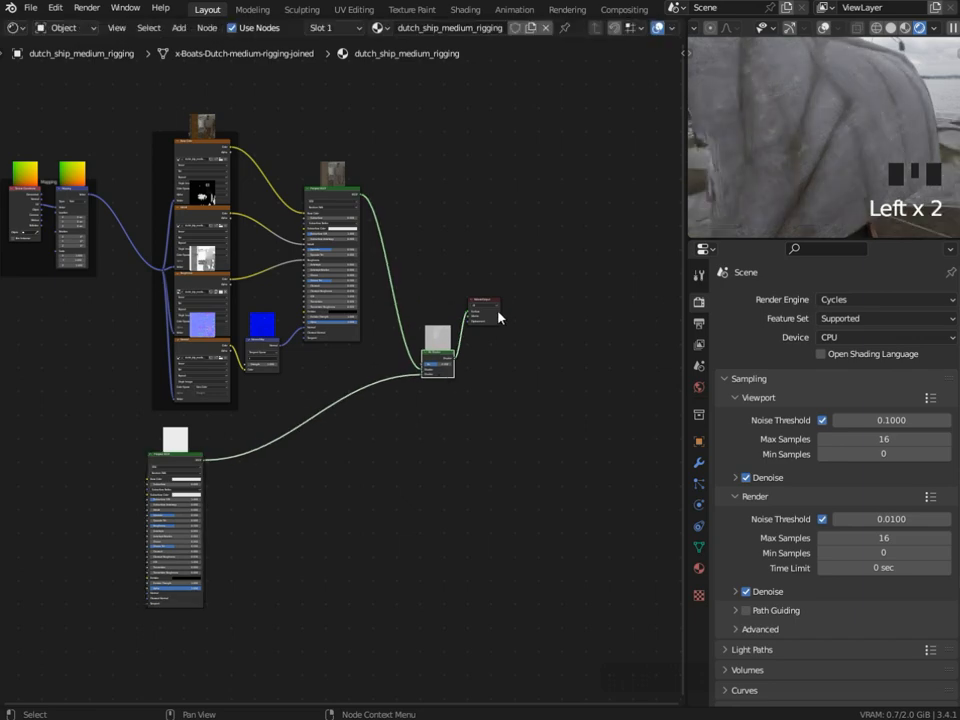
Load the uiyidfmew 2K concrete maps from the wall textures folder onto the new Principled BSDF with Principled Texture Setup.
click(171, 500)
key(ctrl+shift+t)
click(320, 173)
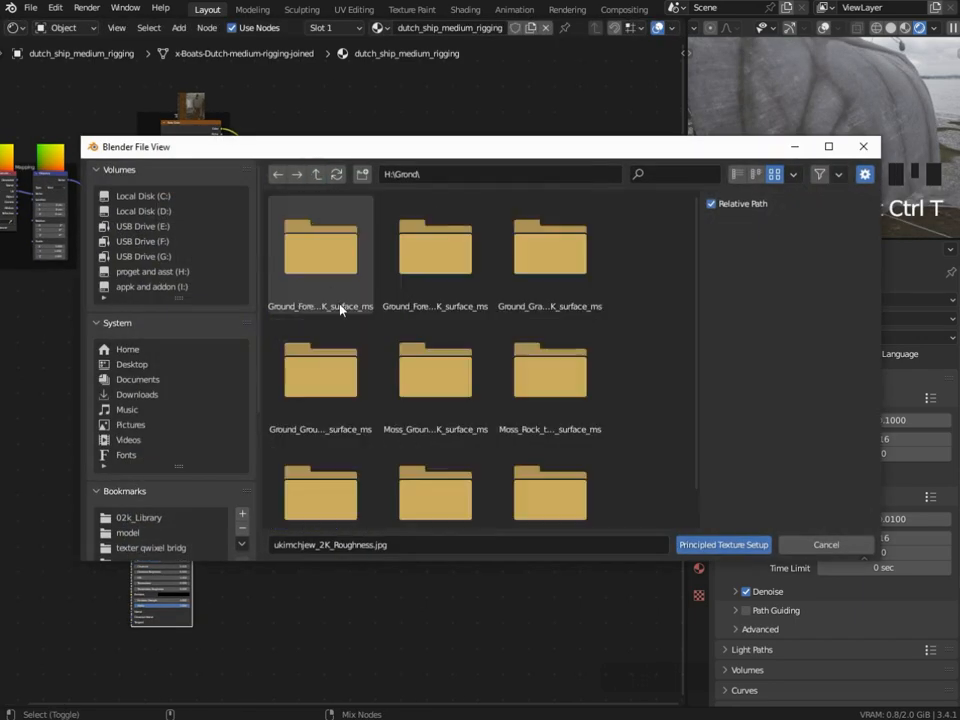
click(320, 173)
click(166, 548)
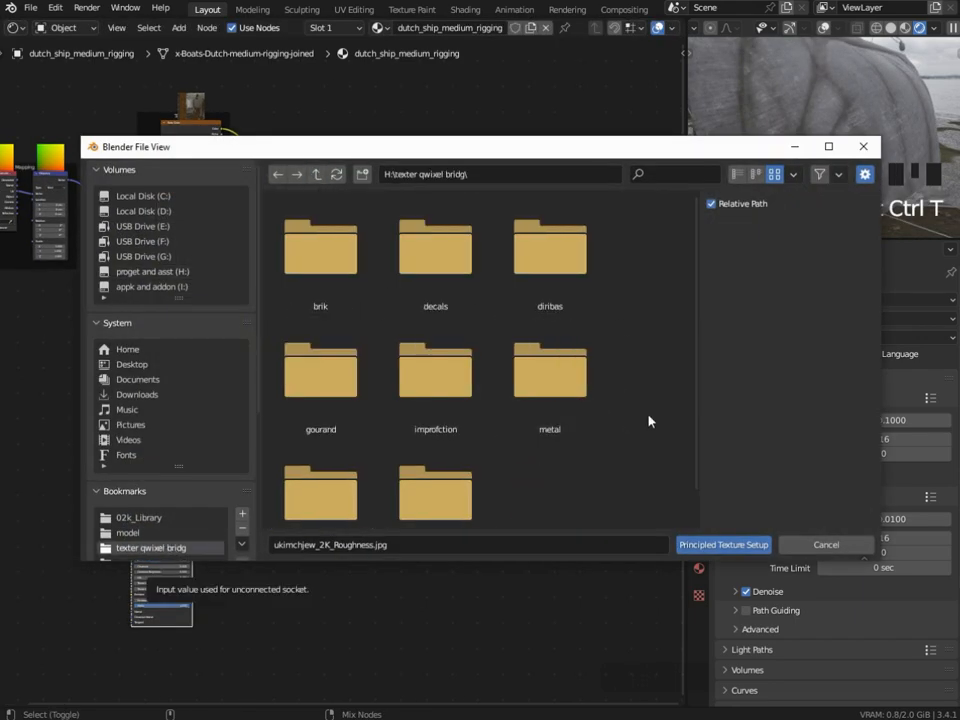
scroll(560, 435, down, 2)
double_click(431, 456)
double_click(540, 284)
drag(617, 224, 600, 487)
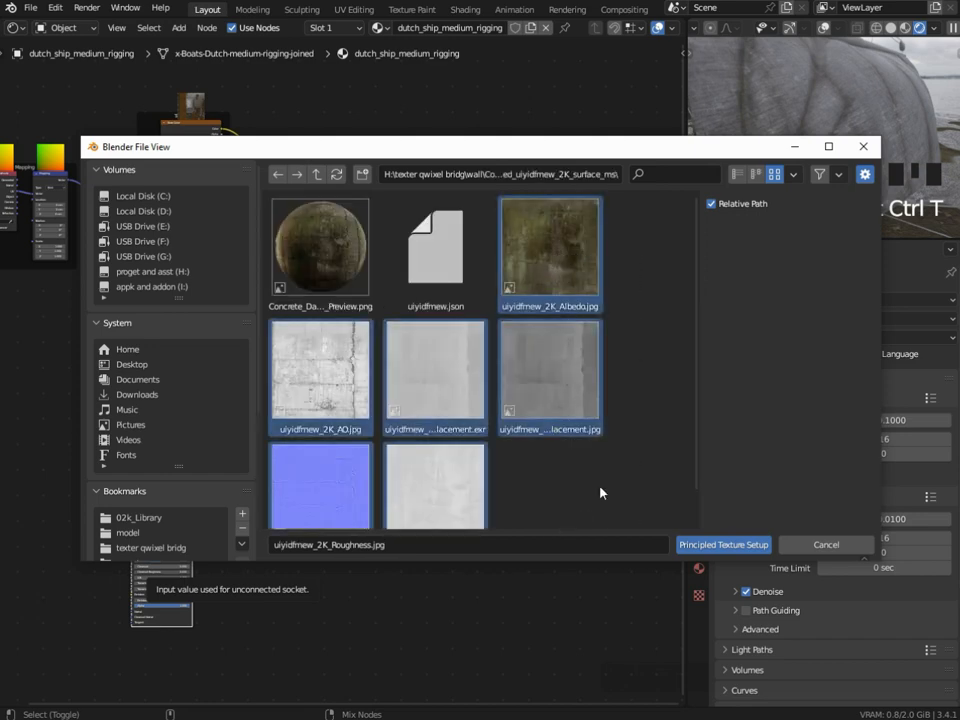
click(723, 545)
Insert a reroute in the link from the original rigging shader to the Mix Shader and move it clear of the nodes.
scroll(429, 384, up, 4)
middle_drag(428, 385, 450, 389)
drag(476, 343, 418, 245)
middle_drag(418, 245, 399, 338)
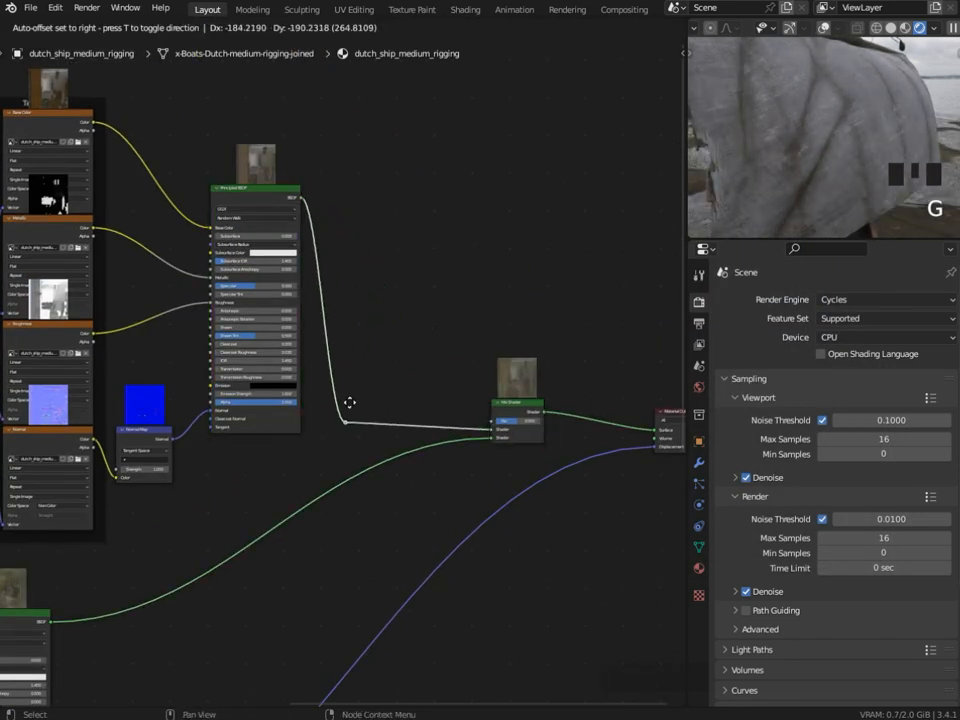
click(308, 427)
Drive the rigging Mix Shader's factor with a ColorRamp and move its white stop to about 0.264.
scroll(345, 410, up, 2)
text(co)
click(446, 421)
click(412, 369)
drag(519, 352, 564, 448)
drag(462, 358, 432, 347)
scroll(437, 386, up, 2)
drag(538, 402, 475, 402)
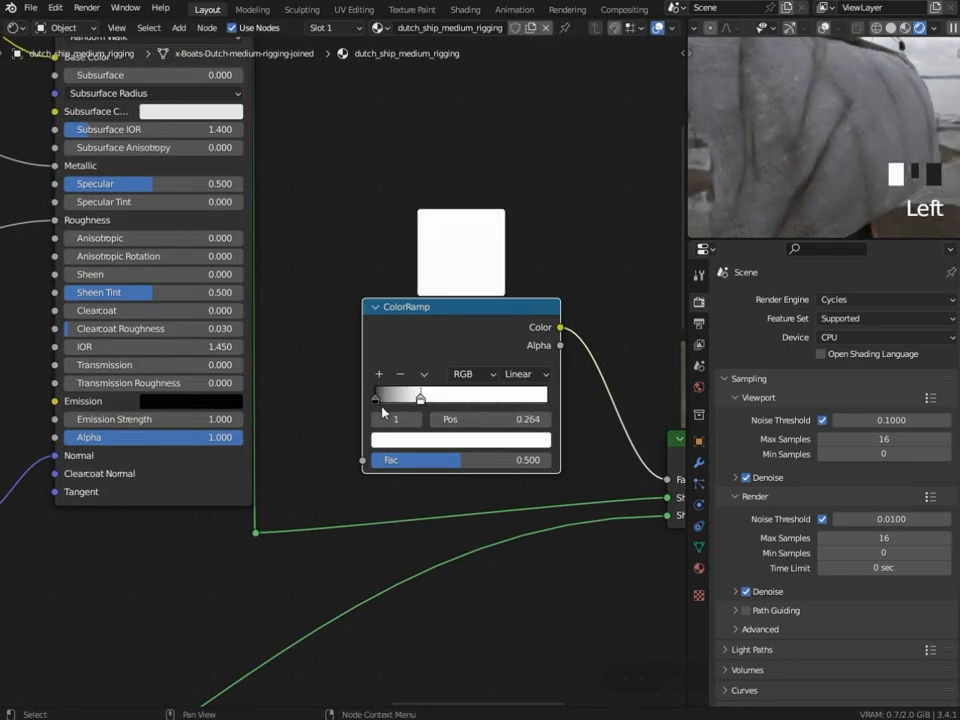
Tighten the rigging ColorRamp into a hard black-to-white transition, with the white stop at about 0.232.
scroll(446, 408, down, 6)
middle_drag(480, 418, 429, 396)
scroll(797, 198, down, 4)
middle_drag(796, 198, 799, 169)
scroll(770, 172, up, 3)
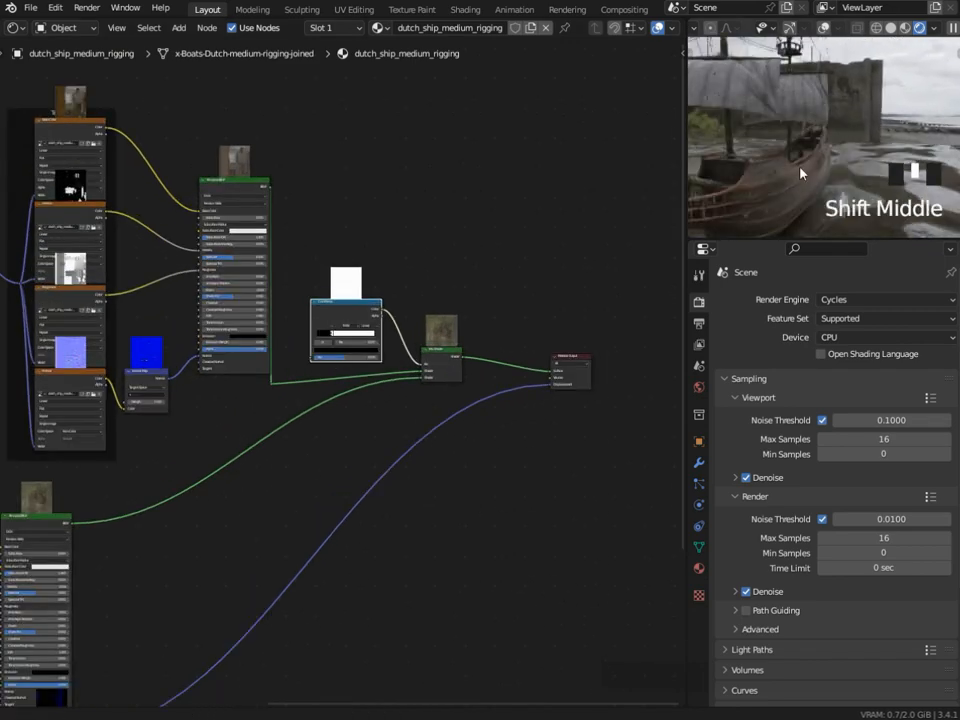
scroll(799, 169, up, 2)
middle_drag(371, 330, 354, 365)
scroll(815, 150, up, 3)
shift+middle_drag(815, 145, 822, 173)
scroll(789, 190, up, 2)
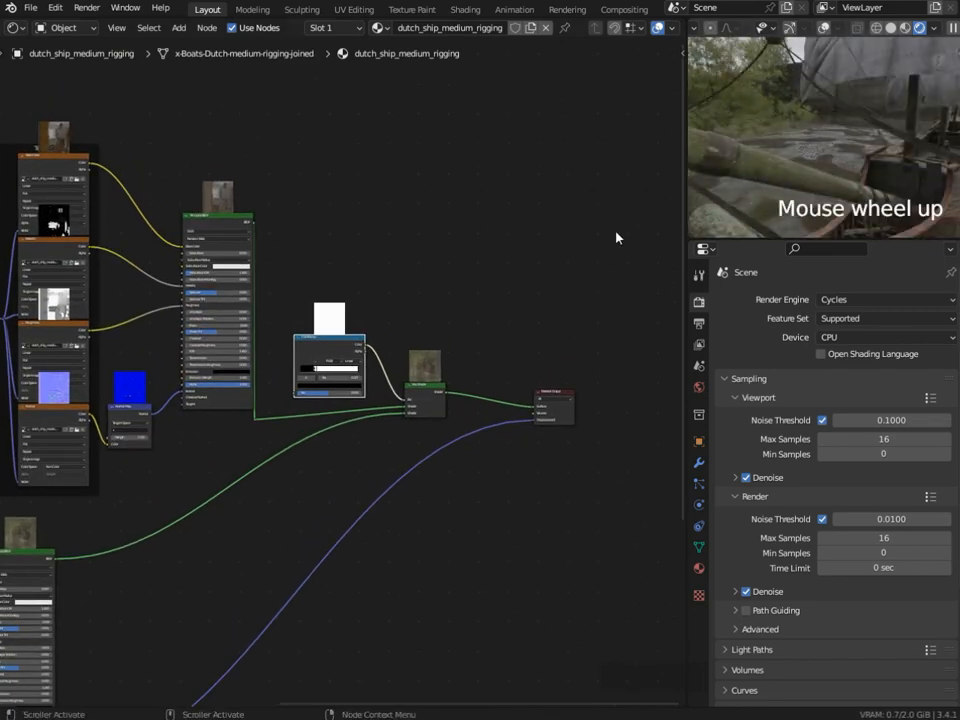
scroll(300, 345, up, 4)
drag(337, 432, 349, 436)
Copy the concrete texture shader, ColorRamp and Mix Shader nodes from the rigging material for use on the hull.
middle_drag(822, 140, 766, 142)
scroll(829, 127, up, 2)
scroll(806, 162, up, 1)
scroll(800, 172, down, 4)
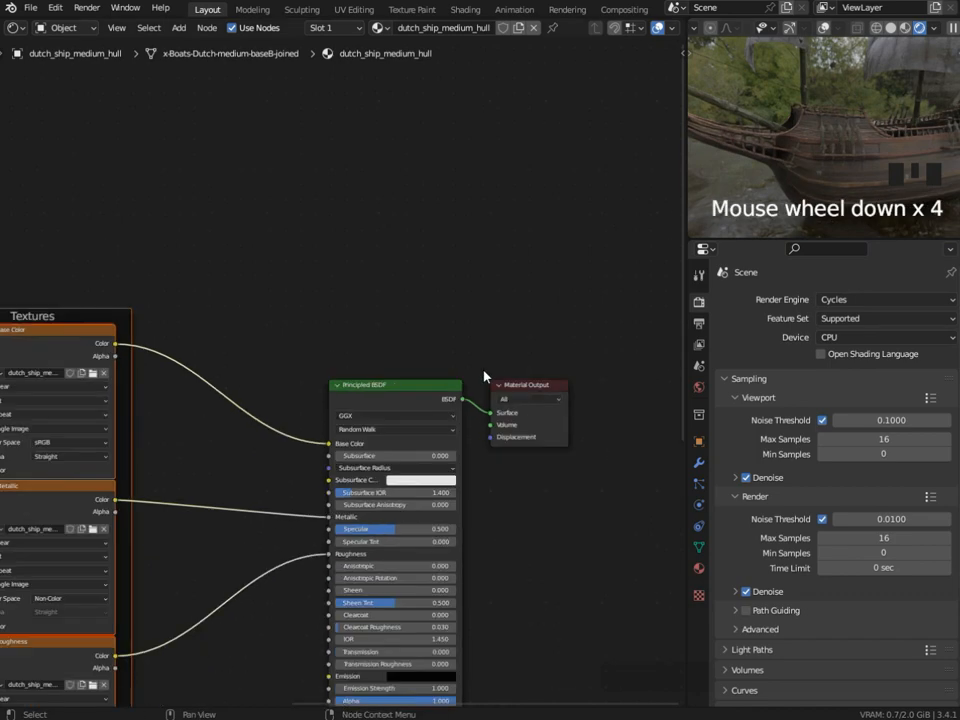
scroll(560, 87, down, 8)
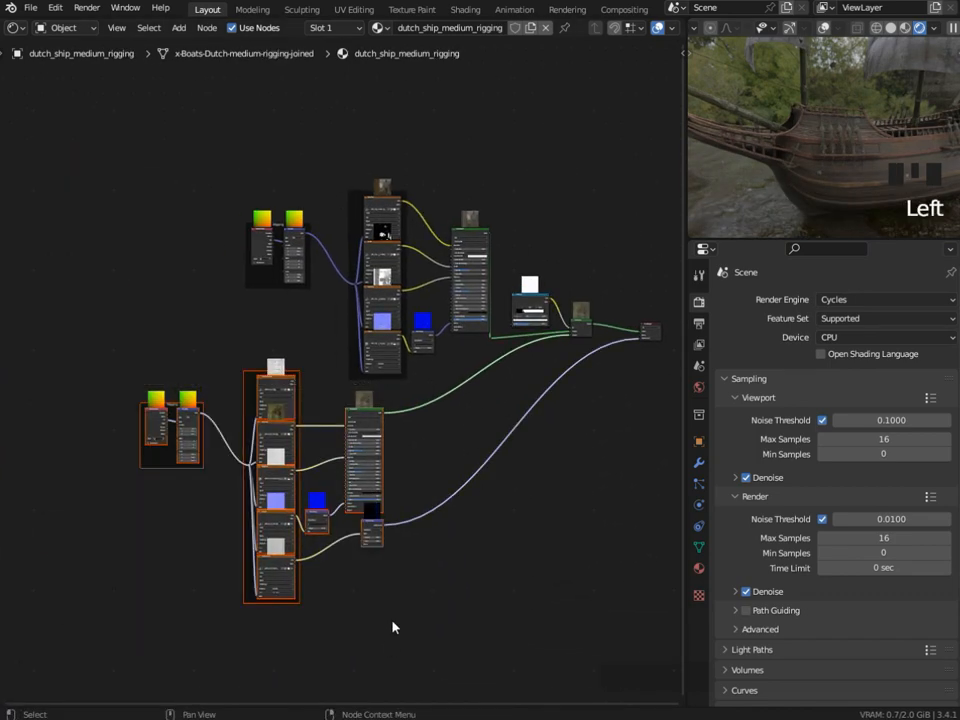
key(g)
drag(92, 444, 448, 641)
shift+click(470, 235)
right_click(500, 375)
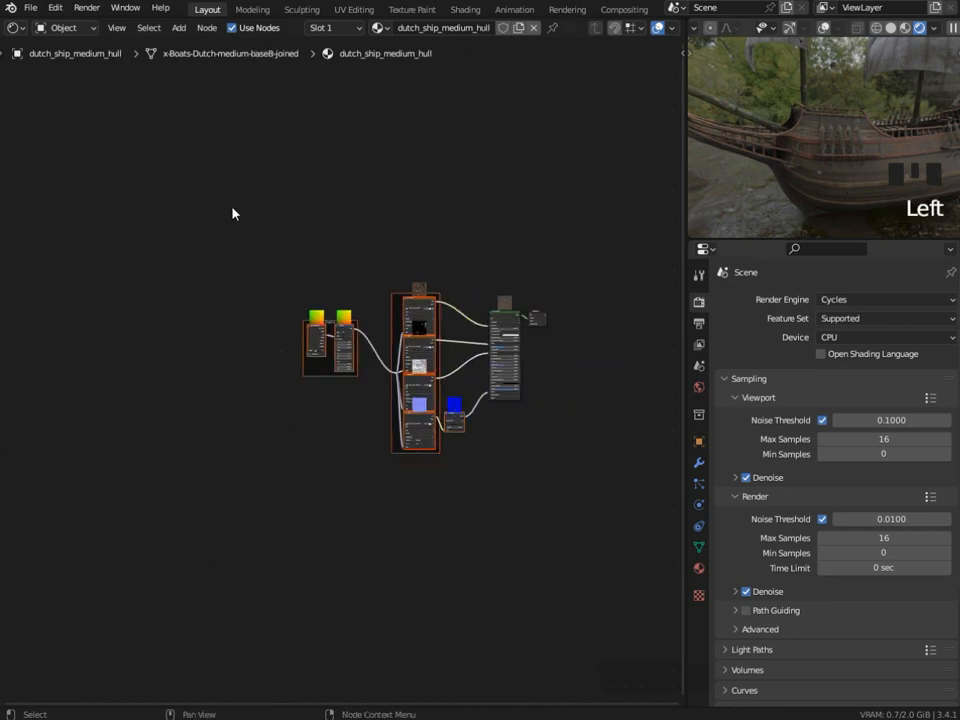
Move the hull material's texture and Principled BSDF nodes away from the Material Output.
drag(261, 238, 499, 553)
key(g)
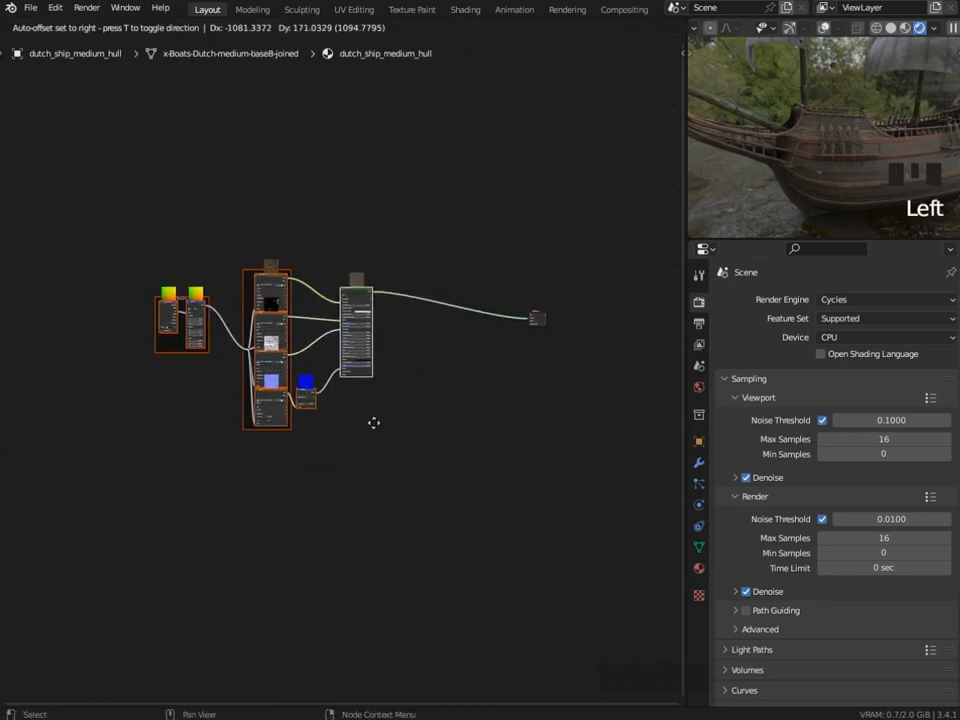
click(337, 371)
Paste the copied concrete nodes into the hull material and connect their Mix Shader to the Material Output.
key(ctrl+v)
key(g)
click(405, 477)
scroll(343, 371, up, 3)
ctrl+shift+click(468, 359)
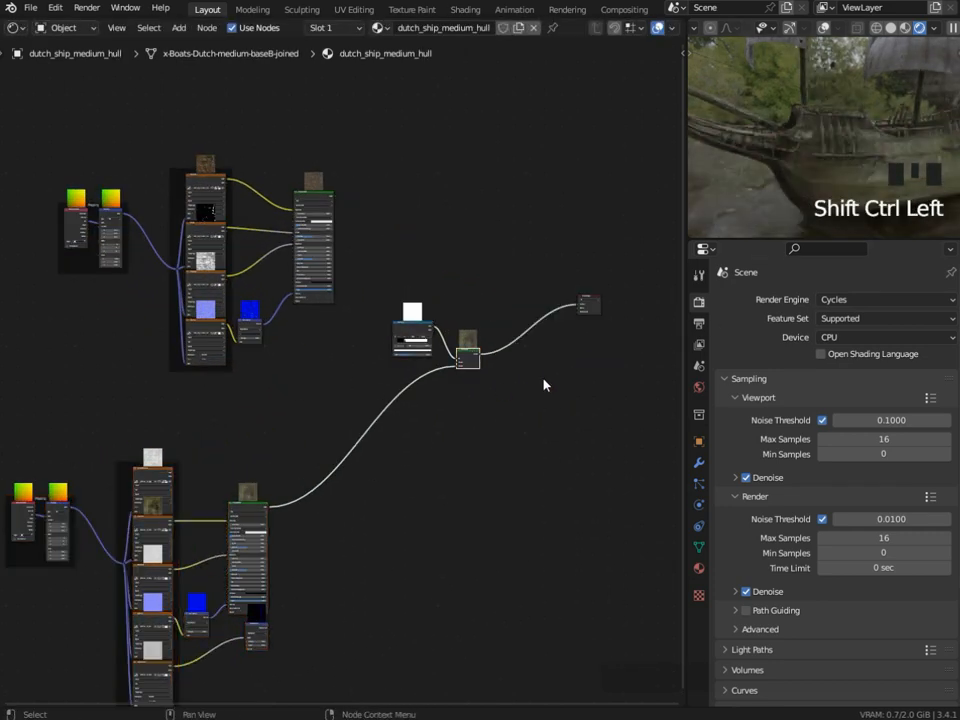
Set the hull ColorRamp's white stop to 0.250 while checking the hull in the rendered view.
shift+middle_drag(800, 98, 808, 137)
scroll(456, 377, up, 6)
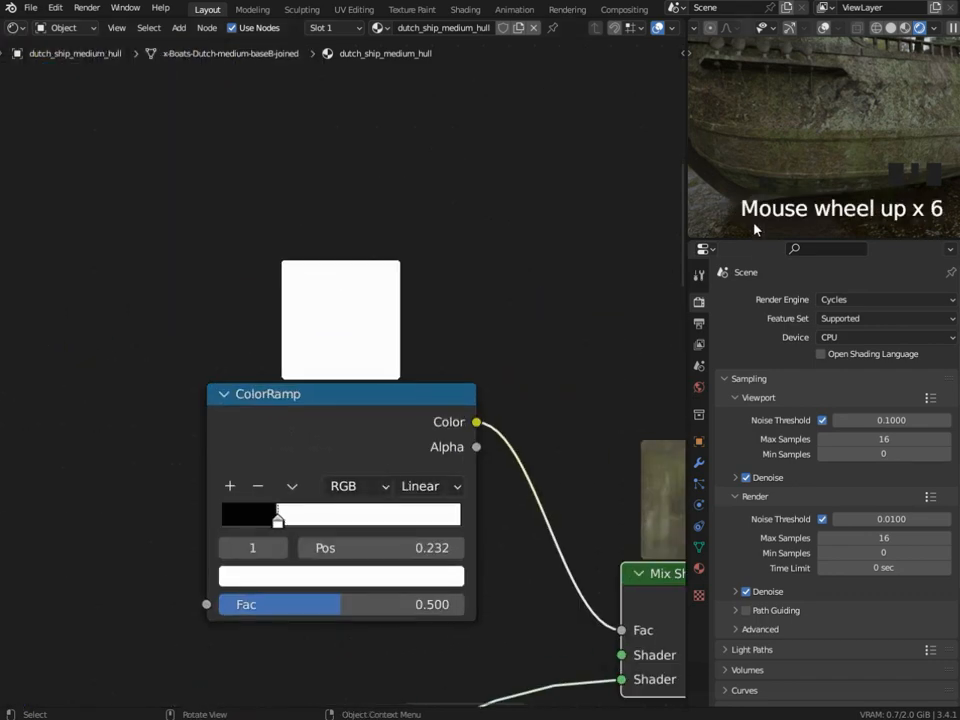
scroll(808, 161, down, 4)
scroll(776, 180, up, 3)
scroll(870, 166, up, 1)
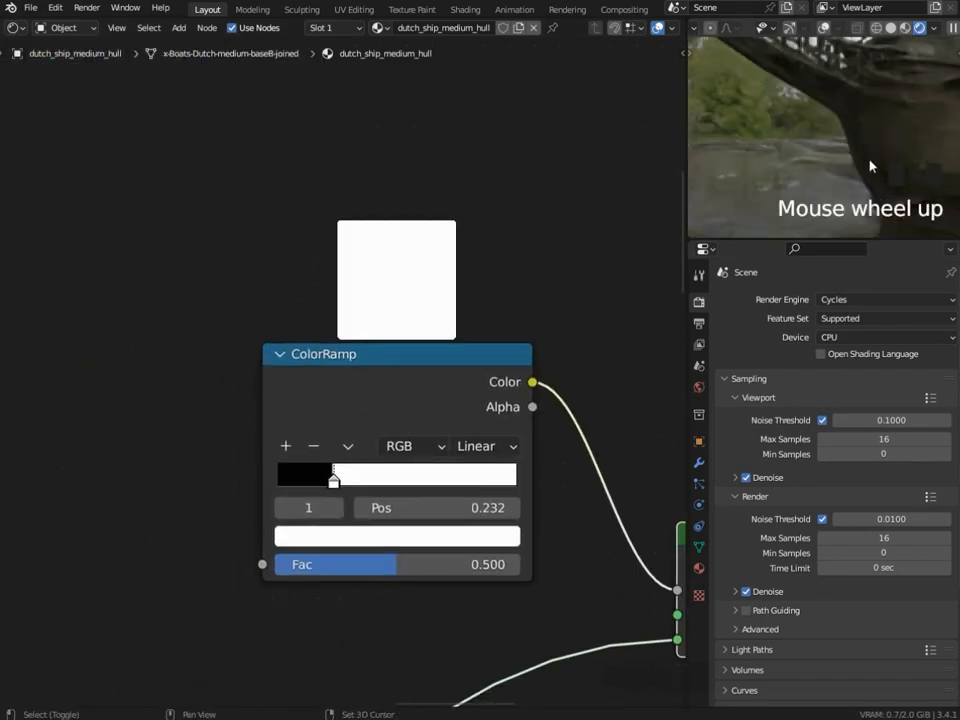
scroll(339, 370, down, 1)
scroll(311, 480, up, 1)
mouse_move(311, 480)
mouse_down()
mouse_move(298, 489)
mouse_move(379, 480)
mouse_move(300, 482)
mouse_move(316, 487)
mouse_up()
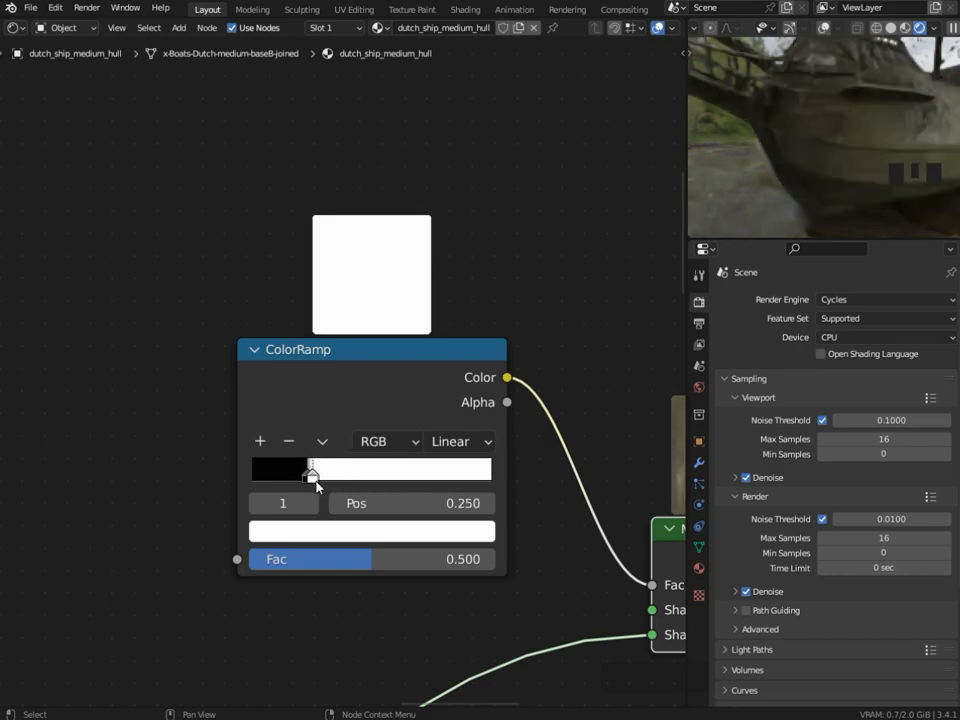
Connect the hull's original Principled BSDF to the Mix Shader's first shader input and reroute the link around the ColorRamp.
scroll(316, 487, down, 15)
drag(423, 441, 440, 446)
scroll(340, 373, up, 10)
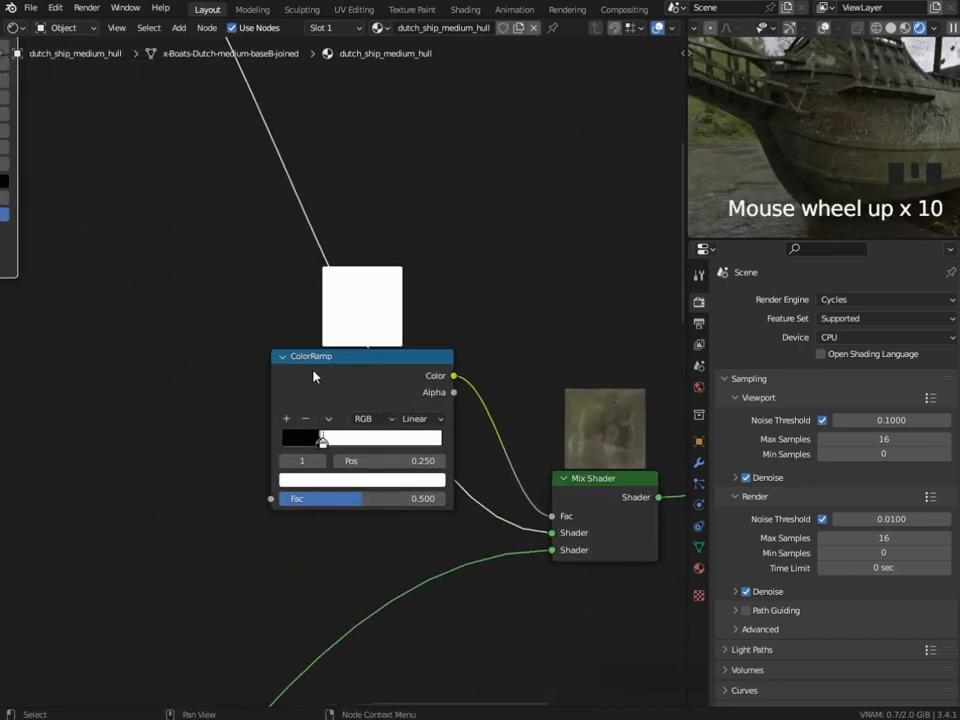
drag(313, 370, 422, 297)
middle_drag(422, 297, 345, 355)
drag(347, 386, 168, 397)
middle_drag(168, 397, 361, 375)
scroll(447, 264, up, 5)
scroll(447, 264, down, 4)
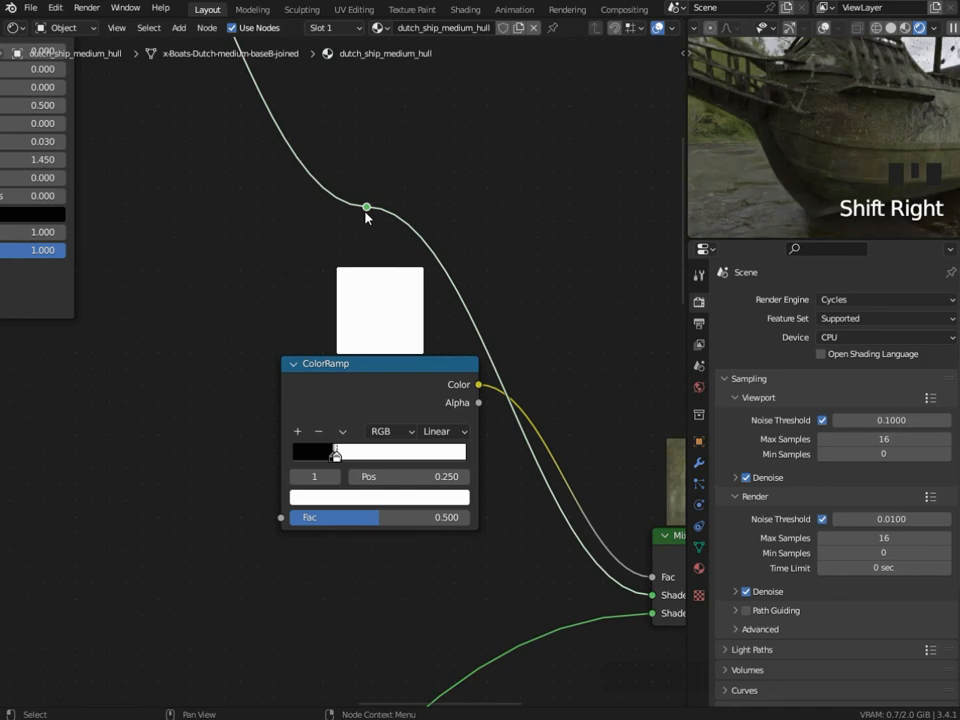
Set the hull ColorRamp's white stop to 0.241 and view the whole ship.
scroll(335, 455, up, 3)
mouse_move(311, 454)
mouse_down()
mouse_move(293, 455)
mouse_move(309, 458)
mouse_up()
scroll(820, 140, down, 6)
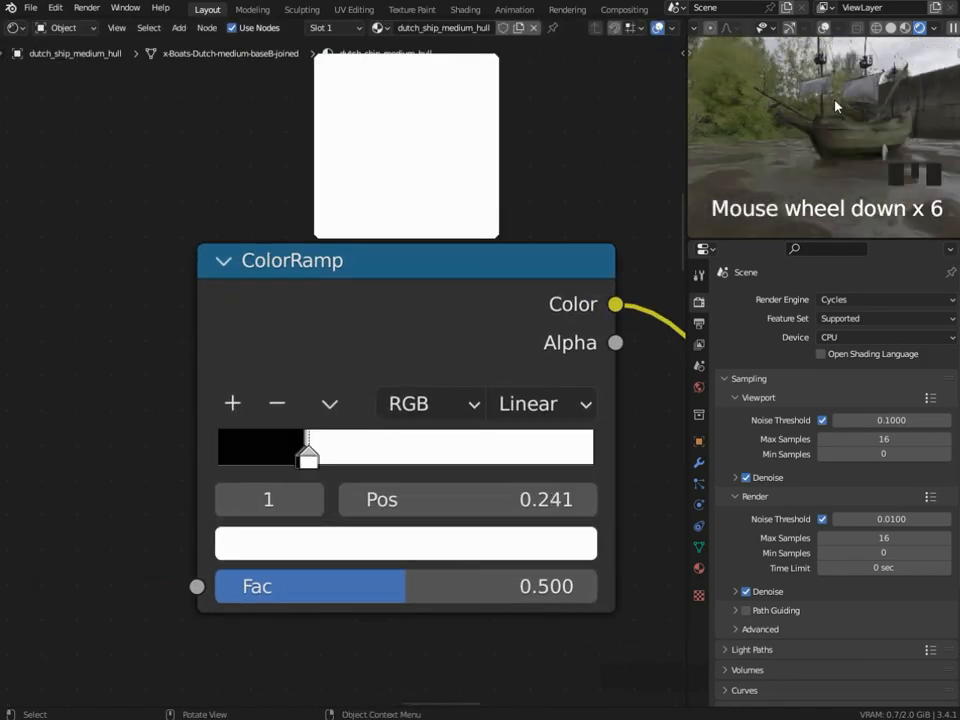
Select a sail and spread out its material nodes to make room before the Material Output.
click(782, 189)
scroll(500, 382, down, 12)
middle_drag(502, 383, 502, 199)
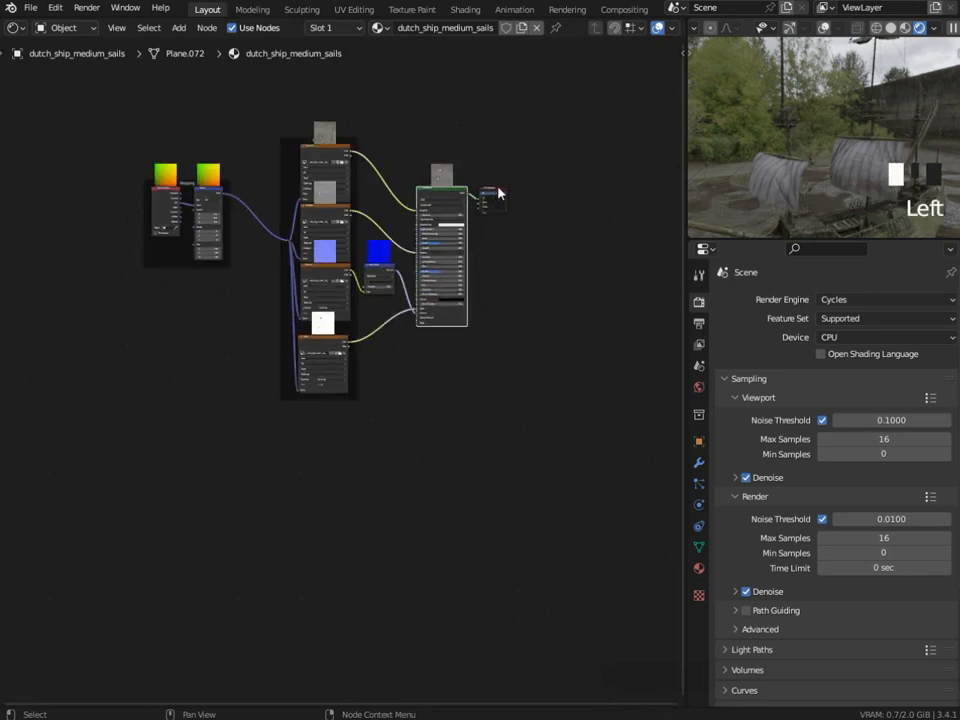
drag(500, 193, 611, 210)
click(439, 199)
middle_drag(439, 199, 430, 179)
drag(90, 99, 372, 461)
key(g)
click(210, 328)
Paste the concrete nodes into the sail material and mix them with the sail's Principled BSDF into the Material Output.
key(ctrl+v)
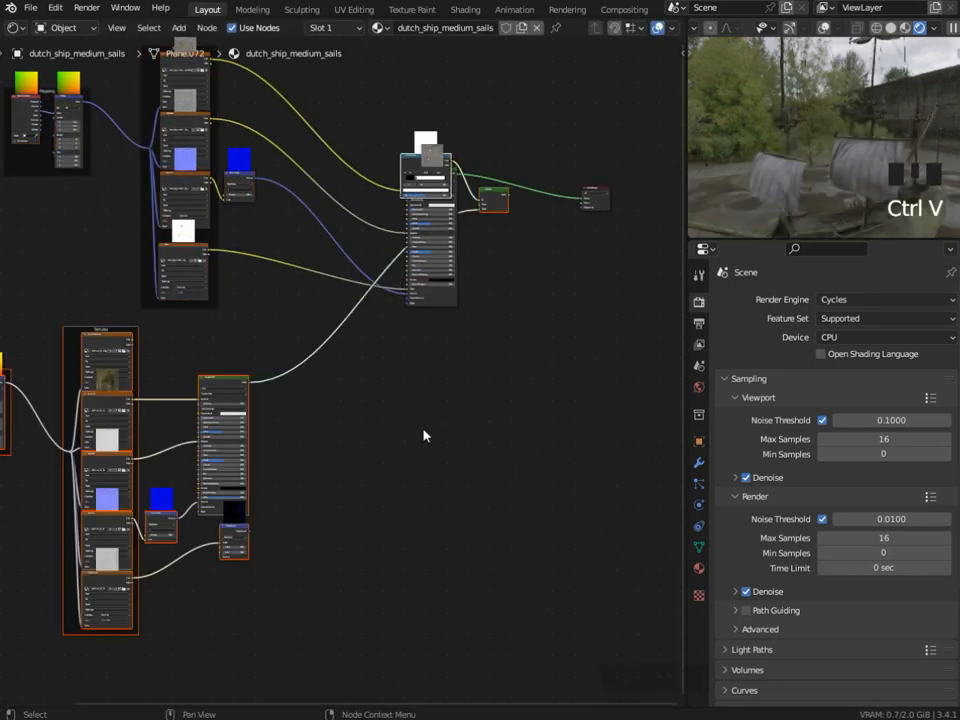
middle_drag(424, 462, 386, 536)
drag(465, 269, 545, 272)
scroll(362, 348, up, 4)
middle_drag(364, 339, 260, 331)
scroll(812, 178, up, 4)
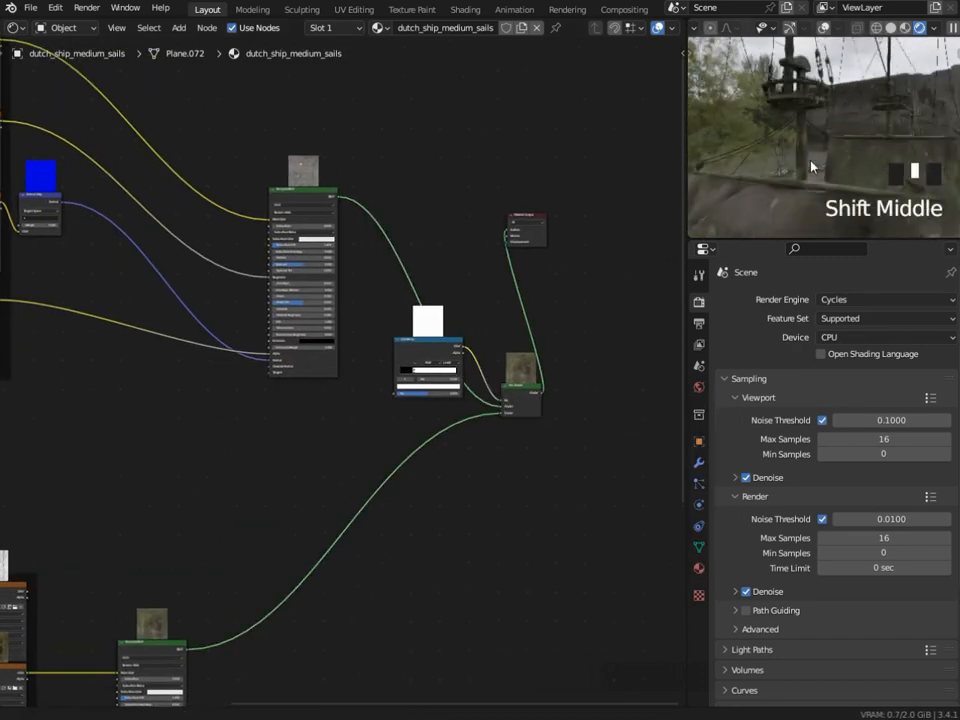
Shift the sail ColorRamp's black stop toward white and set the white stop to 0.500 for a softer blend.
shift+middle_drag(812, 178, 803, 152)
scroll(803, 152, up, 3)
scroll(828, 186, up, 2)
scroll(384, 380, up, 4)
middle_drag(384, 380, 340, 405)
scroll(340, 405, up, 10)
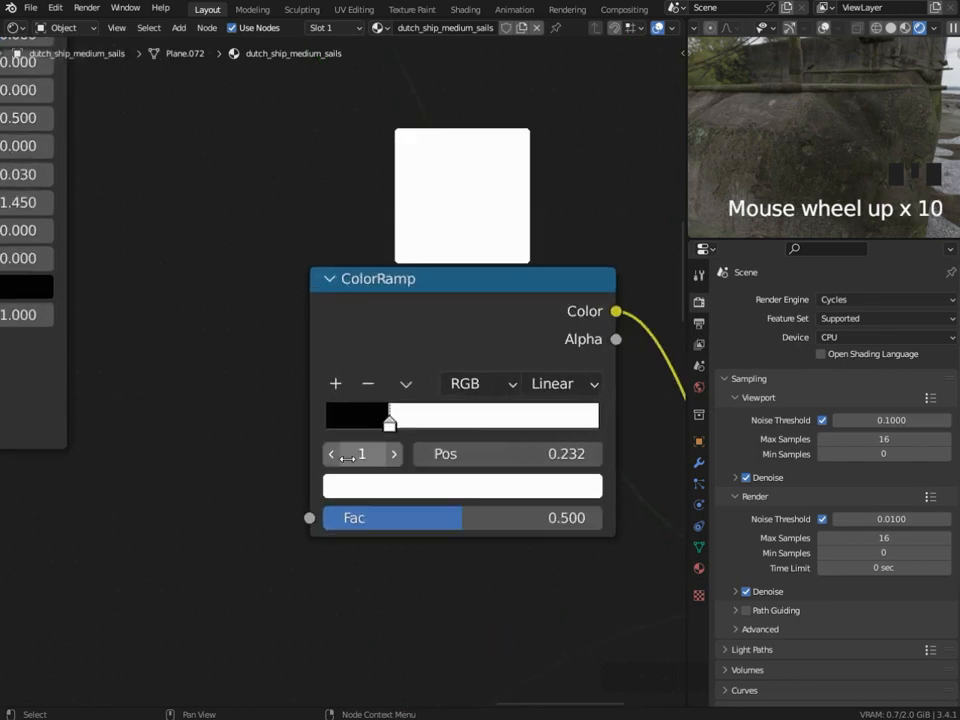
mouse_move(303, 488)
mouse_down()
mouse_move(291, 489)
mouse_move(367, 492)
mouse_move(275, 488)
mouse_move(382, 488)
mouse_move(295, 488)
mouse_move(318, 488)
mouse_up()
drag(360, 488, 397, 490)
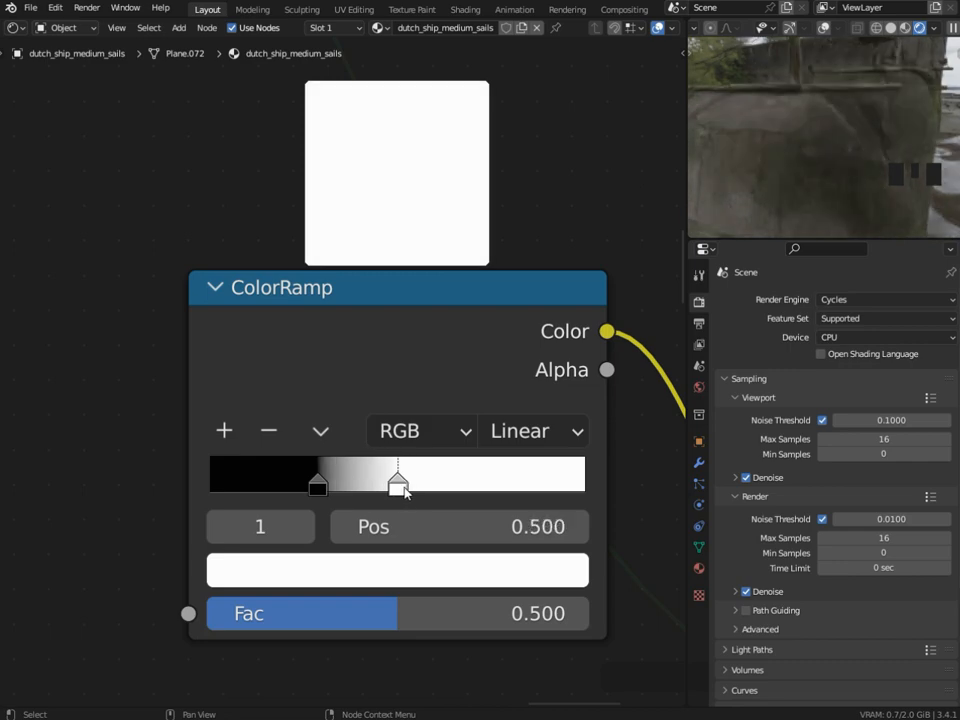
Enlarge the rendered viewport around the sail and set the sail ColorRamp's white stop to 0.445.
scroll(707, 214, down, 3)
drag(689, 214, 467, 214)
scroll(748, 186, up, 3)
drag(740, 240, 725, 549)
middle_drag(720, 360, 722, 358)
scroll(684, 369, up, 3)
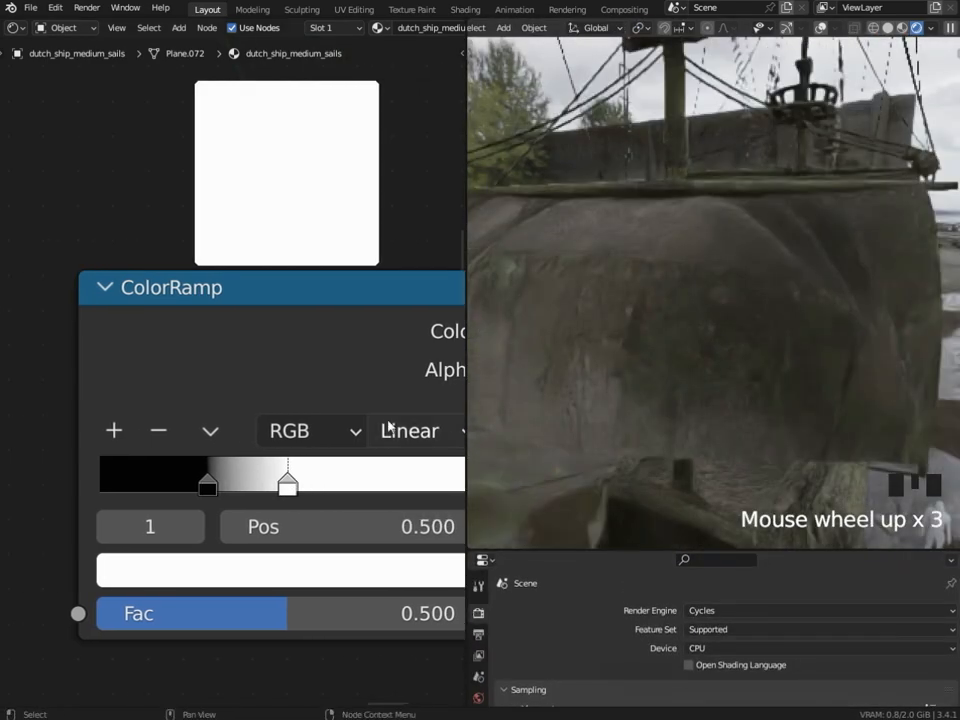
scroll(260, 470, up, 1)
mouse_move(244, 468)
mouse_down()
mouse_move(161, 468)
mouse_move(218, 478)
mouse_move(225, 470)
mouse_up()
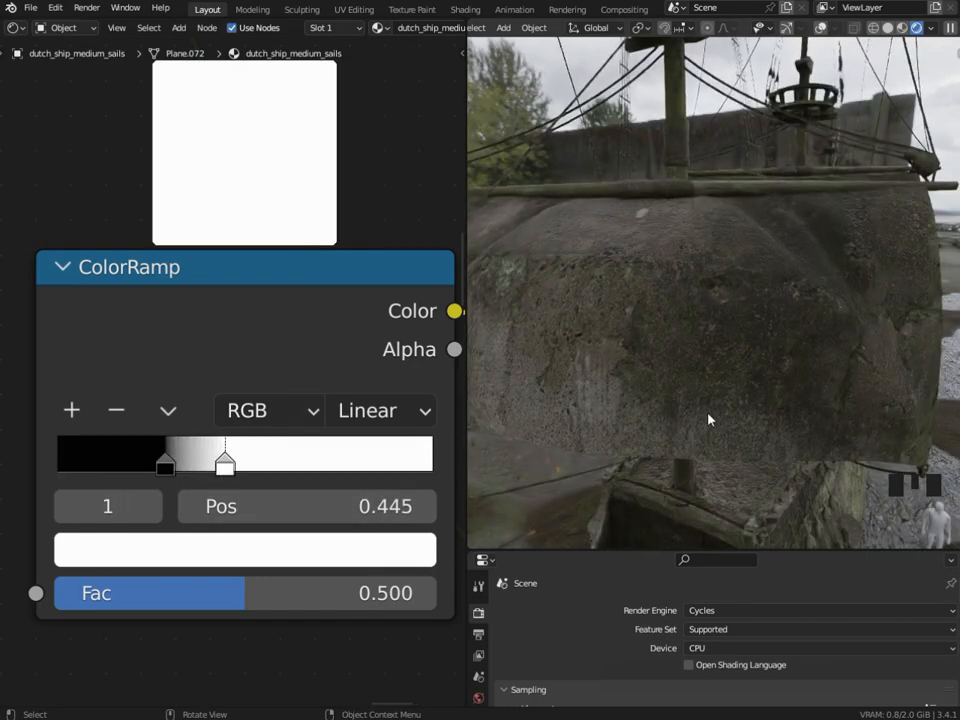
Change the Shader Editor area back to a 3D Viewport and resize the areas for a shorter, narrower rendered view.
scroll(710, 420, down, 4)
key(KP_0)
click(741, 370)
middle_drag(741, 386, 680, 380)
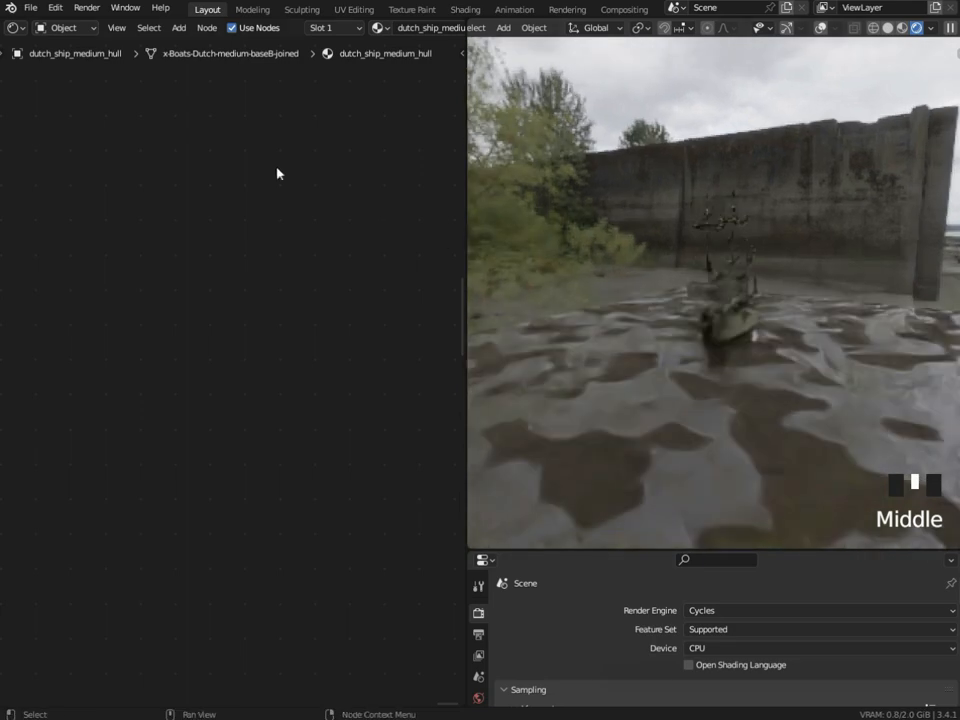
click(15, 27)
click(18, 72)
drag(652, 550, 677, 305)
click(468, 234)
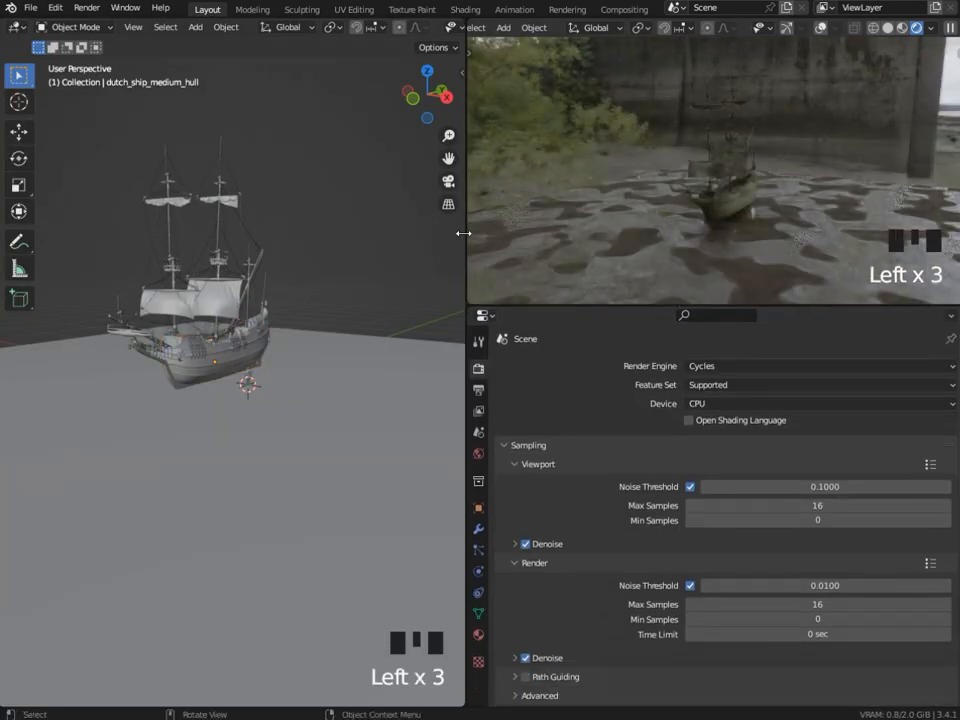
drag(466, 234, 556, 245)
Add a camera, align it to a low view of the ship, and look through it in both viewports.
click(240, 348)
scroll(240, 348, up, 2)
key(shift+a)
click(300, 591)
middle_drag(300, 591, 253, 388)
key(ctrl+alt+KP_0)
key(KP_0)
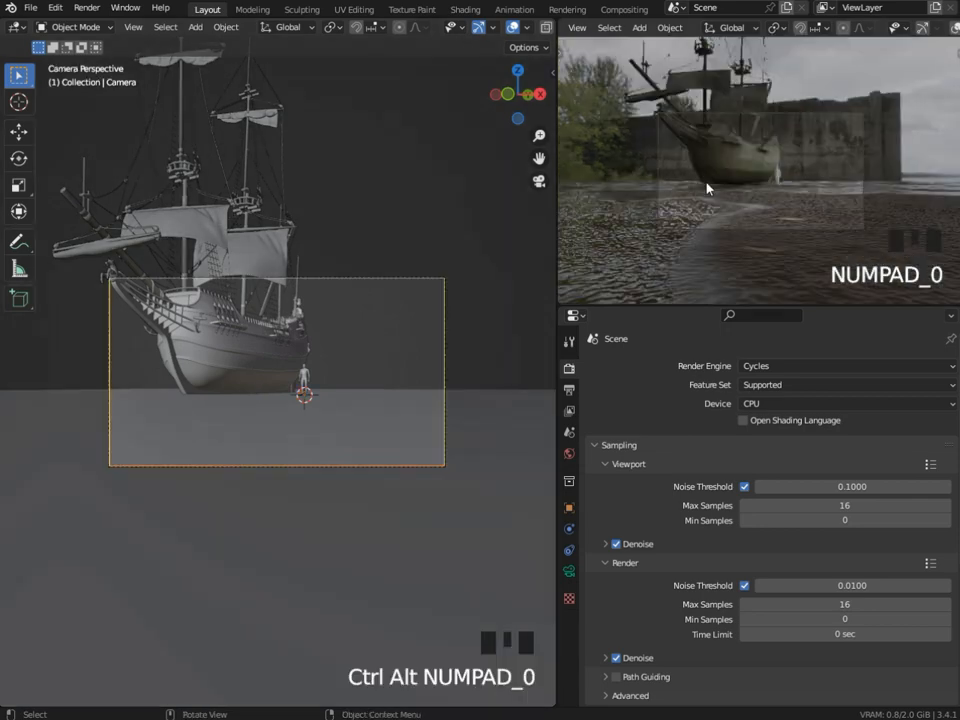
Enable Render Region in the output settings and frame the camera area closely in the rendered viewport.
click(571, 388)
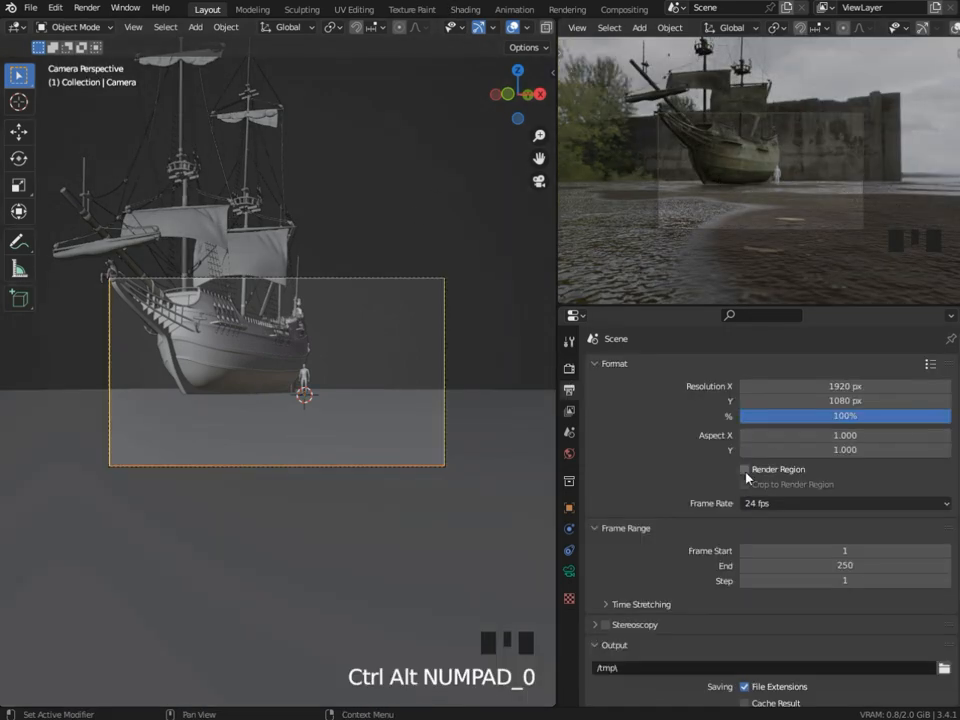
click(744, 469)
scroll(744, 221, up, 4)
shift+middle_drag(714, 199, 815, 225)
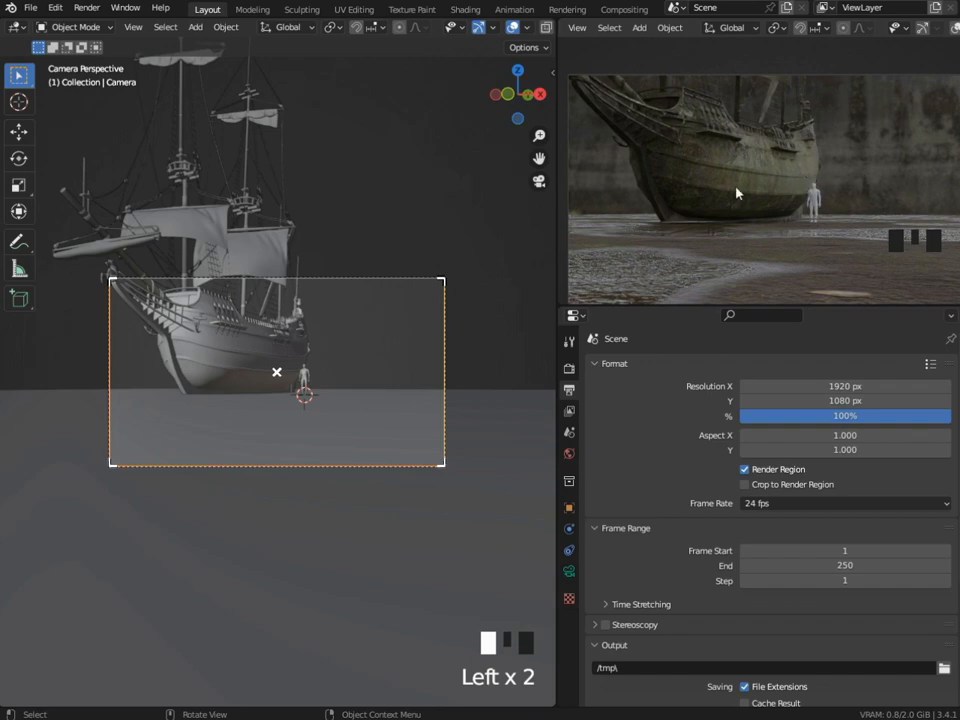
scroll(760, 205, up, 3)
shift+middle_drag(782, 221, 849, 189)
scroll(865, 178, down, 4)
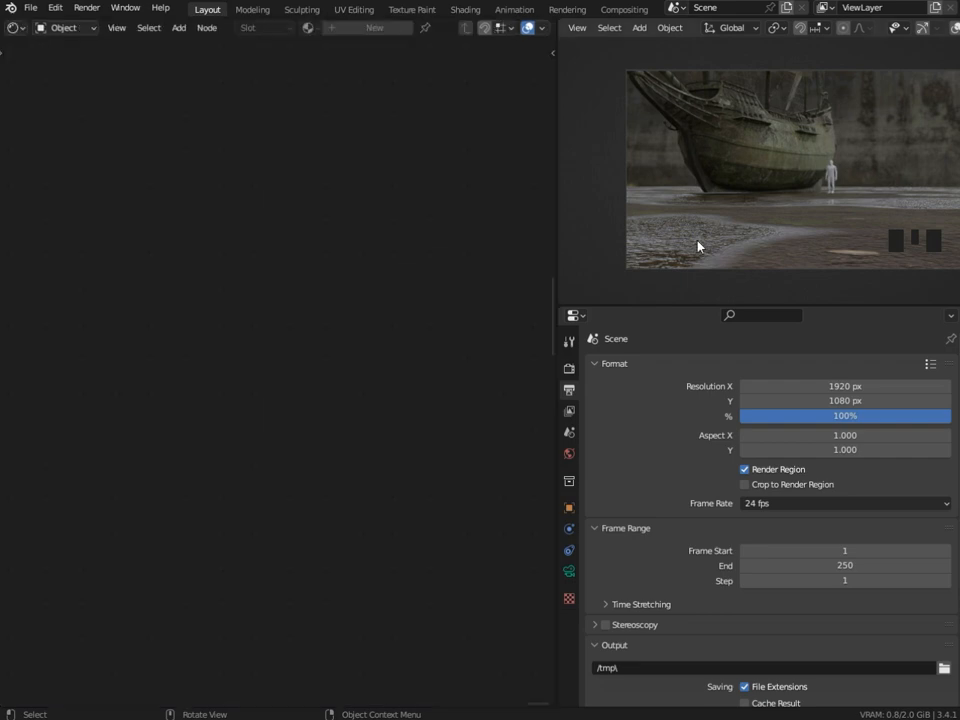
Try a Detail of 6.900 and a Lacunarity of 2.000 on the ground material's Musgrave Texture.
middle_drag(252, 481, 300, 380)
scroll(300, 380, up, 12)
click(208, 535)
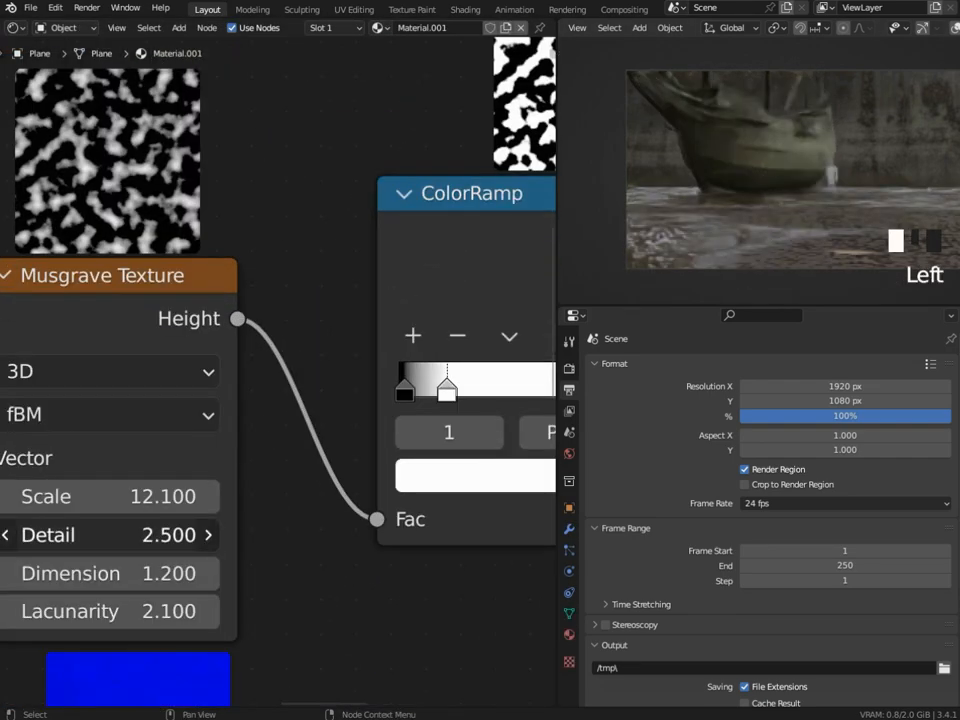
middle_drag(120, 535, 195, 470)
mouse_move(150, 545)
mouse_down()
mouse_move(110, 545)
mouse_move(145, 545)
mouse_up()
middle_drag(731, 264, 765, 150)
scroll(757, 238, up, 2)
scroll(810, 169, up, 1)
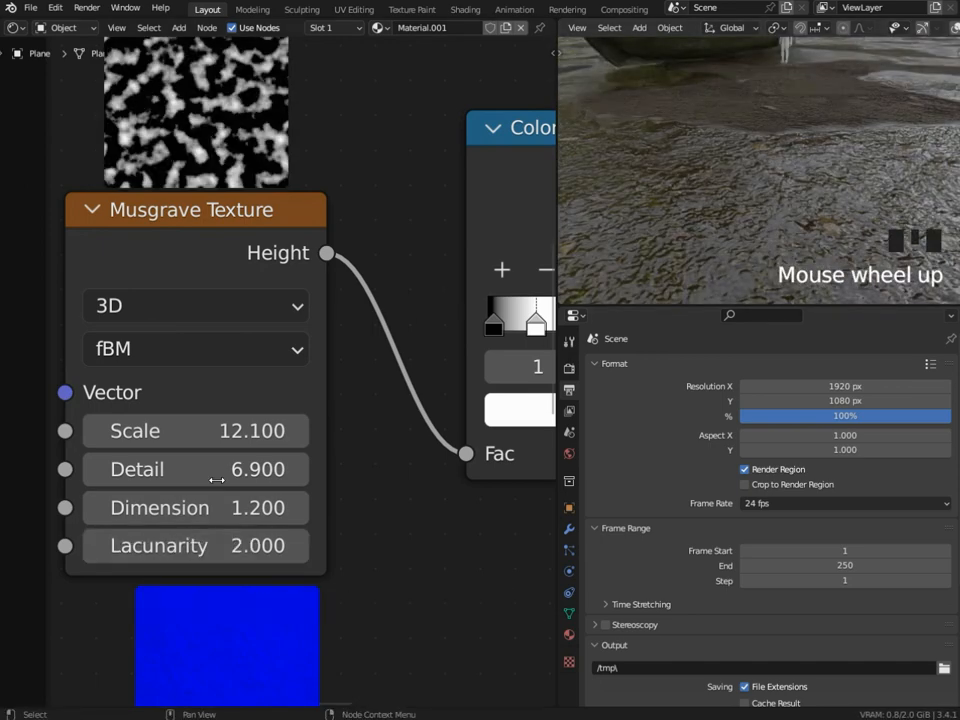
scroll(216, 474, up, 2)
drag(302, 462, 310, 462)
mouse_move(268, 428)
mouse_down()
mouse_move(255, 424)
mouse_move(270, 420)
mouse_up()
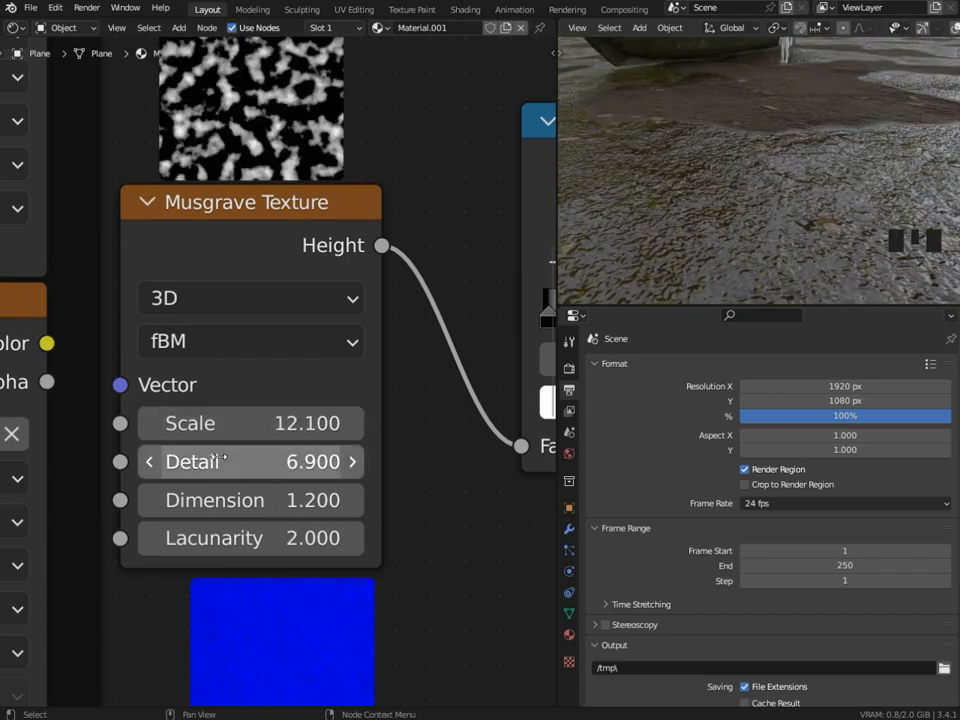
Set the ground's Musgrave Texture to Detail 6.400, Dimension 3.500 and Lacunarity 1.800, and return to the camera view.
drag(218, 461, 190, 461)
drag(250, 500, 300, 500)
drag(250, 538, 305, 538)
scroll(600, 171, down, 1)
middle_drag(600, 171, 752, 229)
key(KP_0)
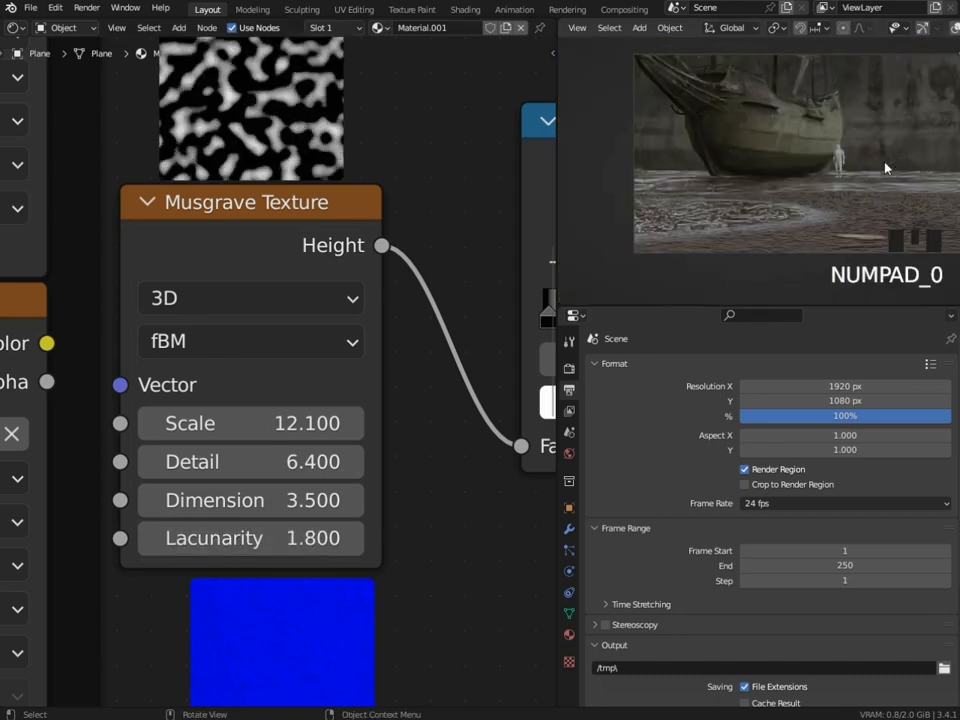
Change the Shader Editor area back to a 3D Viewport for reframing the camera.
shift+middle_drag(875, 253, 762, 224)
scroll(866, 202, up, 2)
scroll(812, 212, up, 2)
key(ctrl+alt+KP_0)
key(ctrl+alt+KP_0)
click(16, 27)
click(47, 66)
Align the camera to a low view facing the ship's bow and look through it in the rendered viewport.
scroll(204, 349, up, 2)
middle_drag(204, 349, 186, 351)
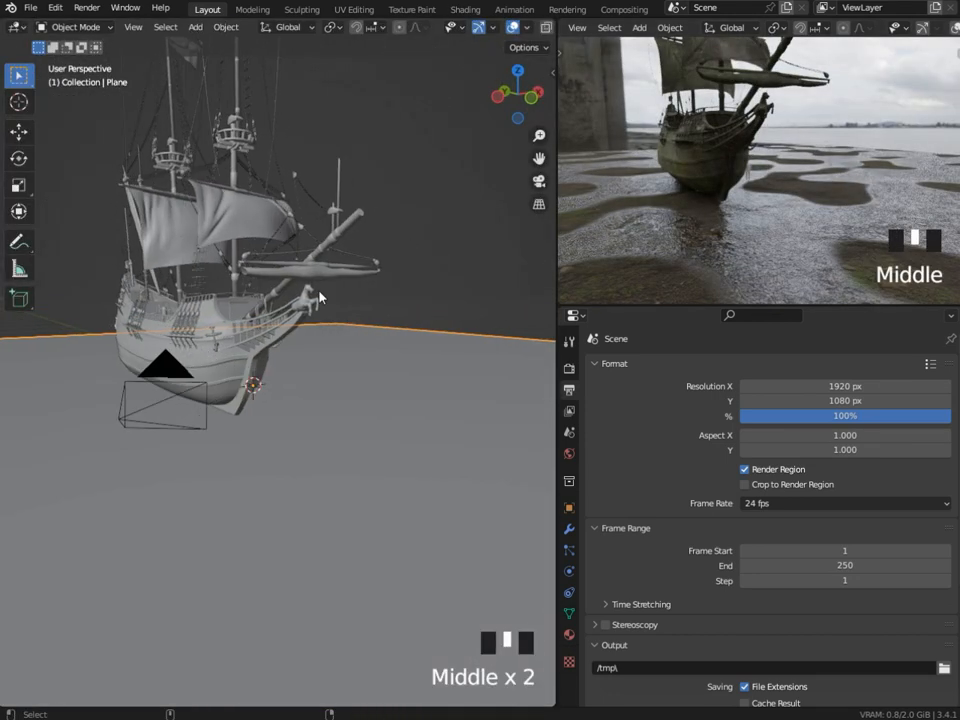
key(ctrl+alt+KP_0)
scroll(775, 172, down, 1)
key(KP_0)
scroll(775, 172, up, 2)
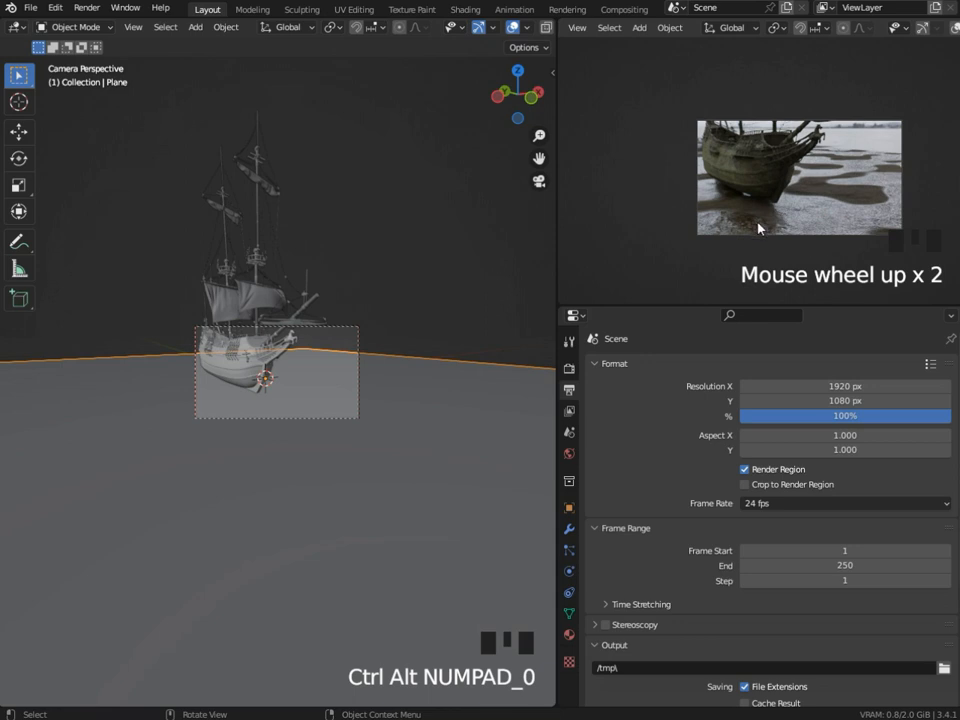
scroll(828, 235, up, 2)
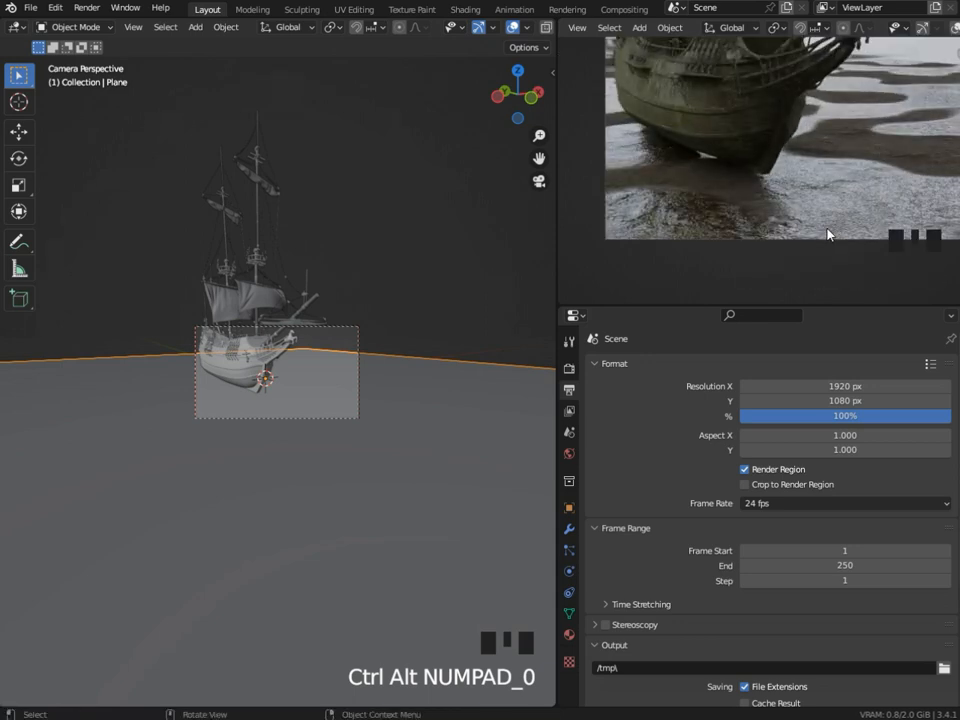
scroll(828, 235, down, 2)
Open the FBX import browser at H:\model and search it for the copied asset name ending in fa_2K_3d_ms.
middle_drag(231, 304, 133, 272)
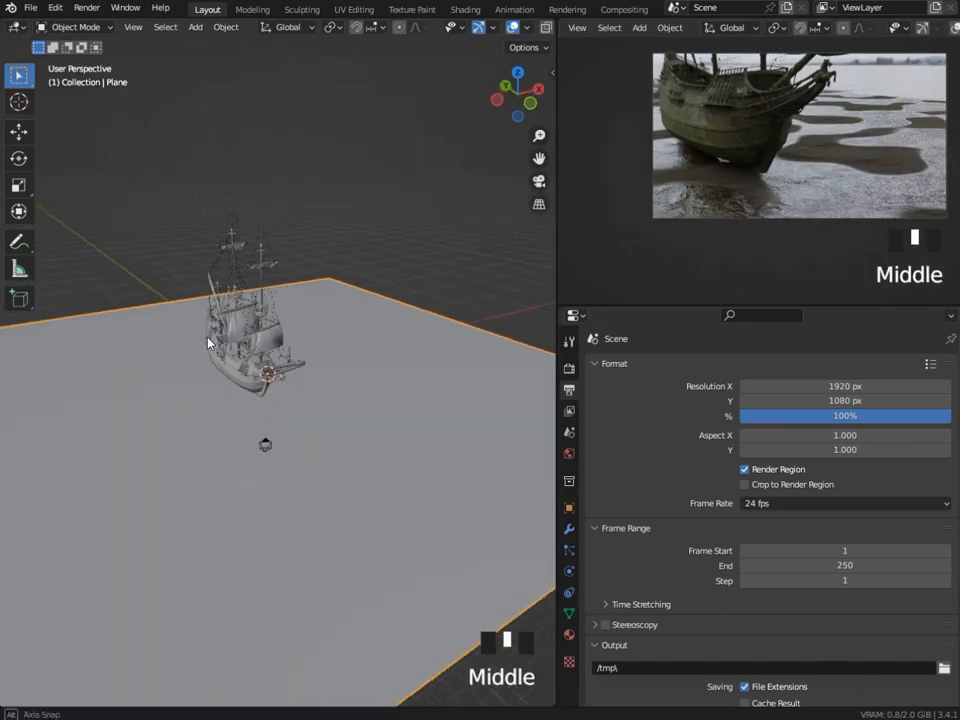
click(31, 8)
mouse_move(55, 211)
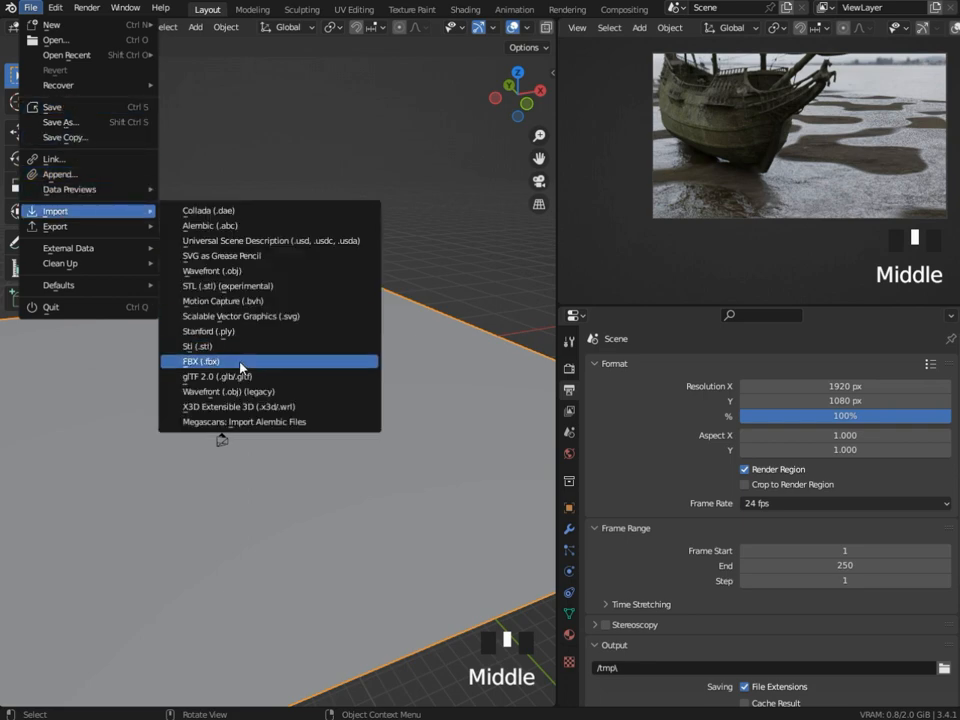
click(200, 364)
click(128, 349)
click(150, 533)
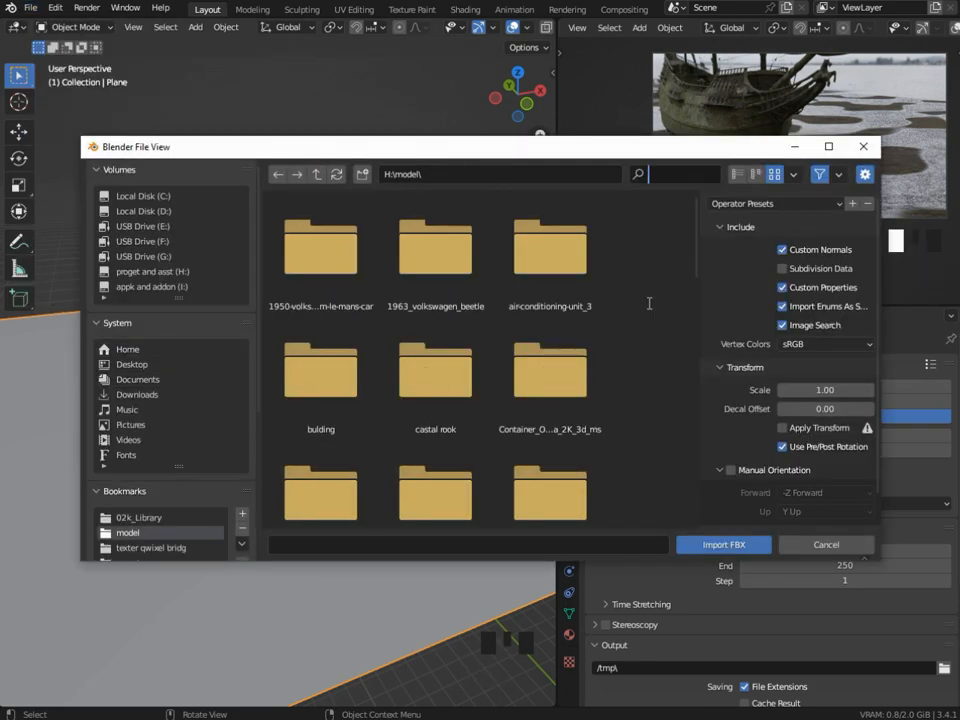
key(ctrl+v)
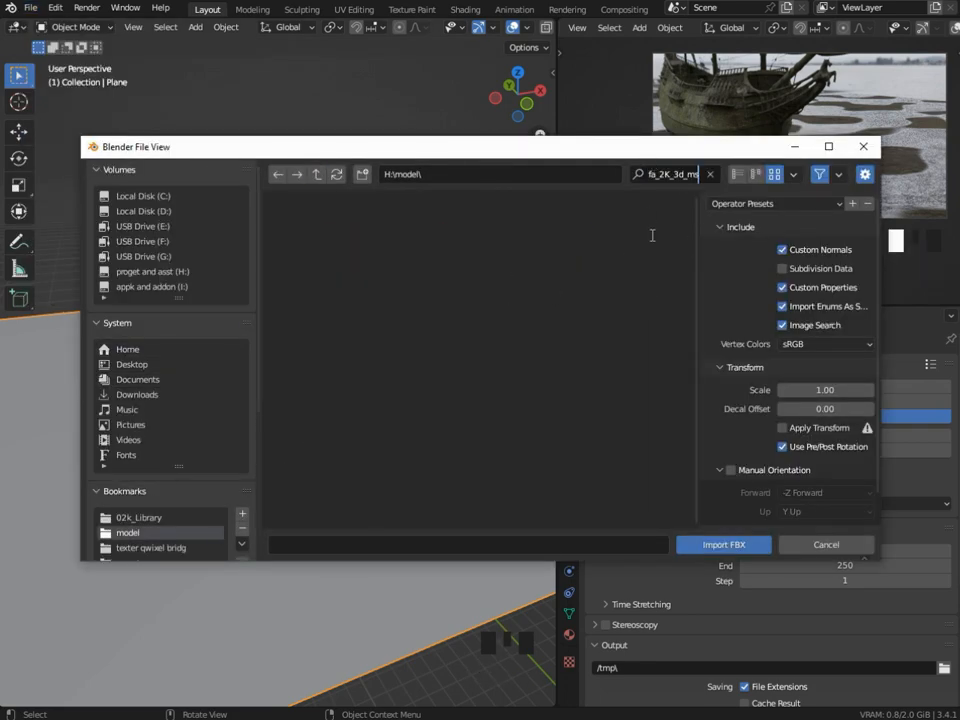
click(312, 171)
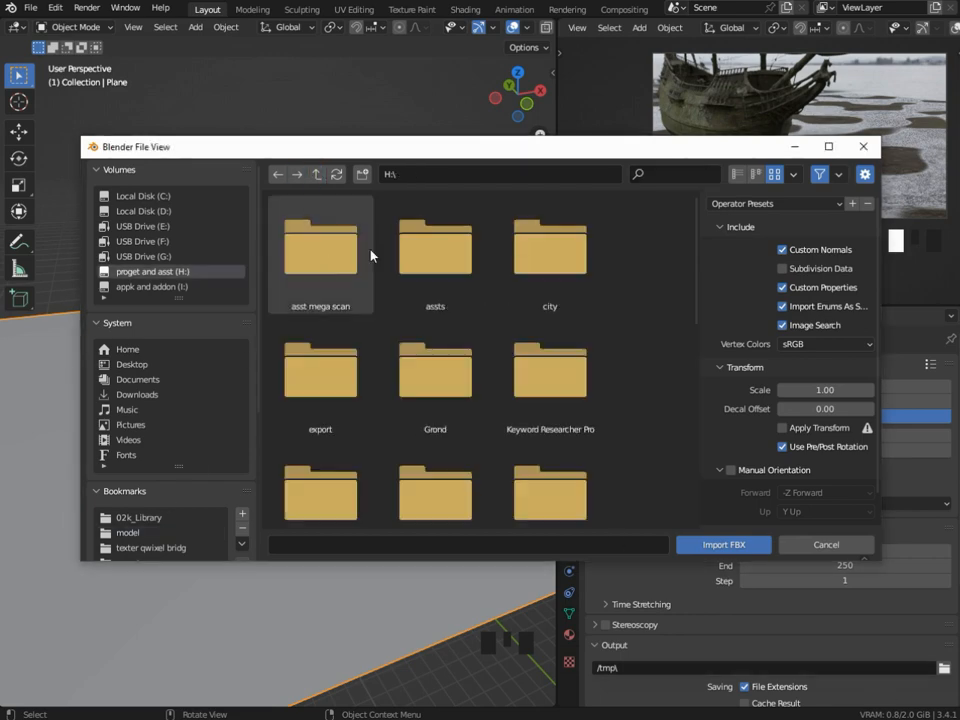
Import thrrfblda_LOD0.fbx from H:\model\true\Tree_Branch_thrrfblda_2K_3d_ms.
double_click(332, 475)
scroll(594, 370, down, 18)
scroll(636, 446, down, 5)
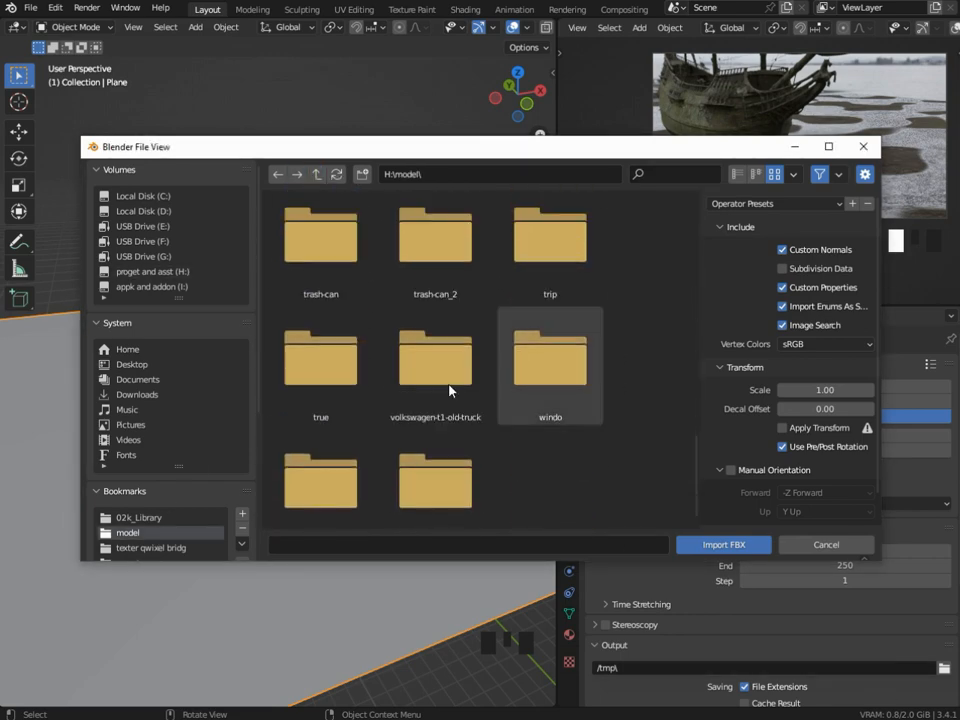
double_click(336, 295)
double_click(343, 290)
double_click(328, 279)
scroll(349, 427, up, 13)
middle_drag(435, 418, 323, 377)
Turn the Properties area into a Shader Editor without its sidebar and create a new material for the tree branch.
click(575, 316)
click(191, 457)
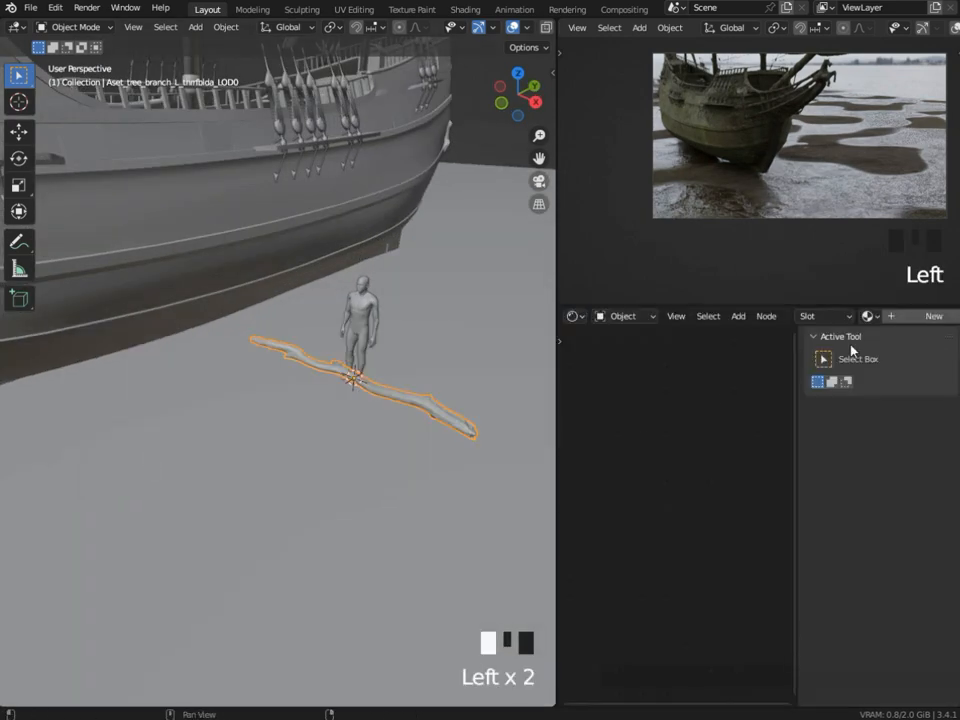
key(n)
click(418, 410)
click(932, 316)
Load the branch's albedo, displacement, normal and roughness maps from Tree_Branch_thrrfblda_2K_3d_ms with the Principled Texture Setup.
key(ctrl+shift+t)
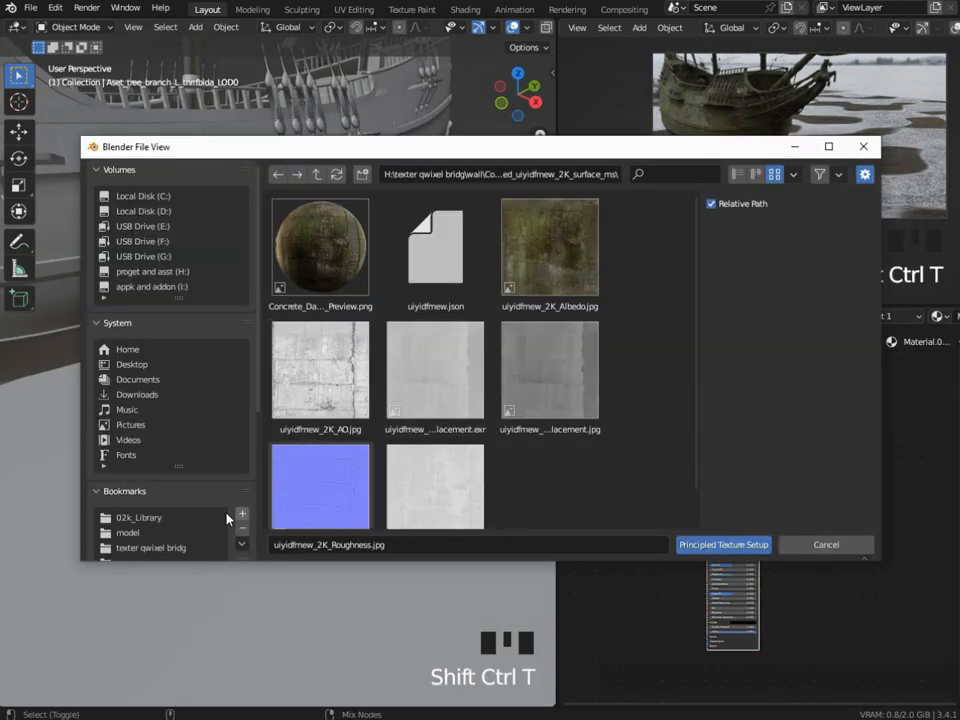
scroll(225, 515, down, 3)
click(170, 539)
click(543, 280)
scroll(541, 318, down, 2)
ctrl+click(575, 444)
ctrl+click(335, 445)
scroll(640, 478, down, 7)
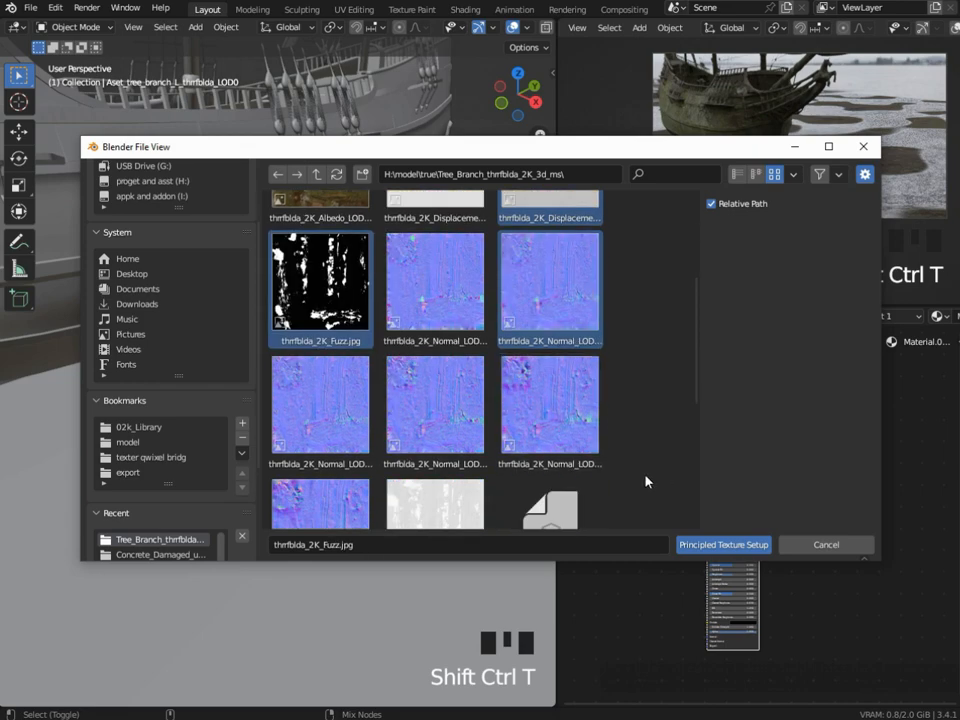
ctrl+click(453, 461)
click(715, 545)
Examine the textured branch at the human figure's feet in the rendered viewport.
scroll(696, 527, down, 2)
middle_drag(696, 527, 750, 485)
scroll(480, 330, up, 1)
scroll(480, 330, down, 4)
middle_click(782, 178)
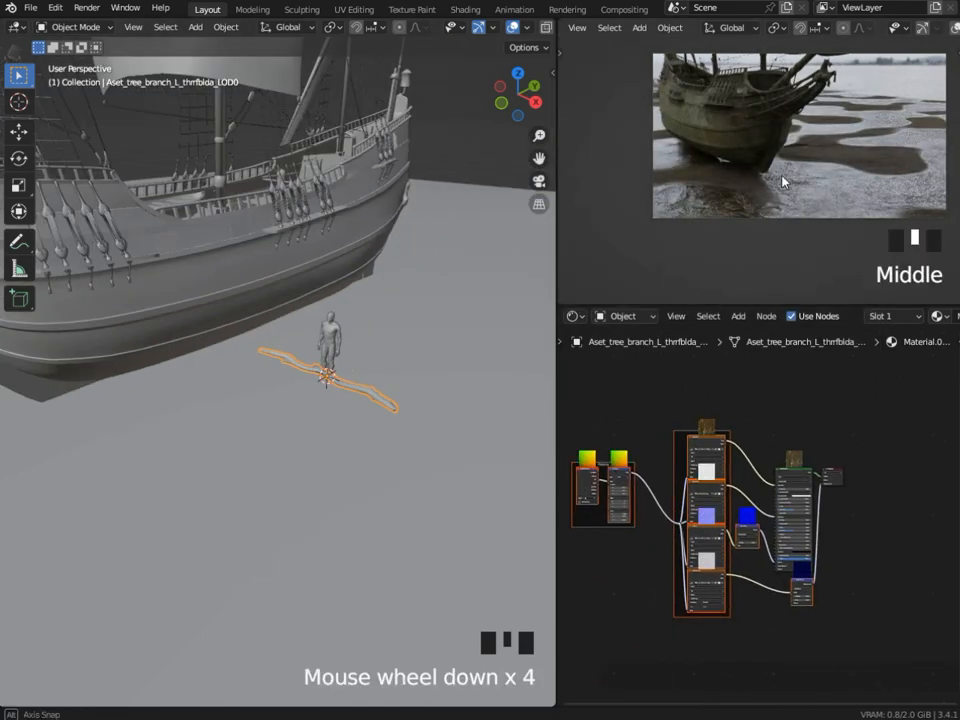
scroll(812, 223, up, 10)
key(KP_Decimal)
middle_drag(847, 223, 835, 150)
scroll(835, 150, up, 5)
click(836, 145)
shift+middle_drag(808, 232, 752, 198)
scroll(755, 196, up, 1)
middle_drag(916, 41, 356, 371)
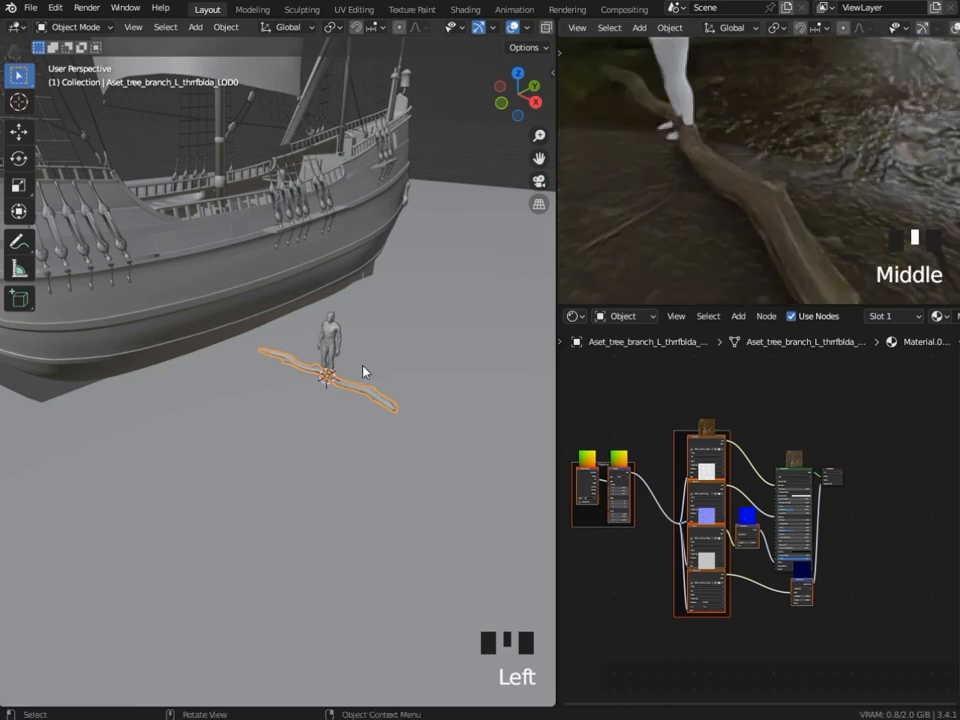
Move the tree branch along the Y axis, just clear of the human figure's feet.
key(g)
key(y)
click(341, 400)
scroll(741, 261, down, 2)
middle_drag(741, 261, 815, 227)
scroll(761, 261, up, 3)
mouse_move(756, 261)
middle_down()
mouse_move(771, 249)
mouse_move(763, 265)
middle_up()
scroll(380, 200, down, 2)
Import the tree log's LOD0 FBX model, ti2fbajfa_LOD0.fbx, and select the log beside the figure.
click(31, 7)
mouse_move(50, 210)
click(205, 363)
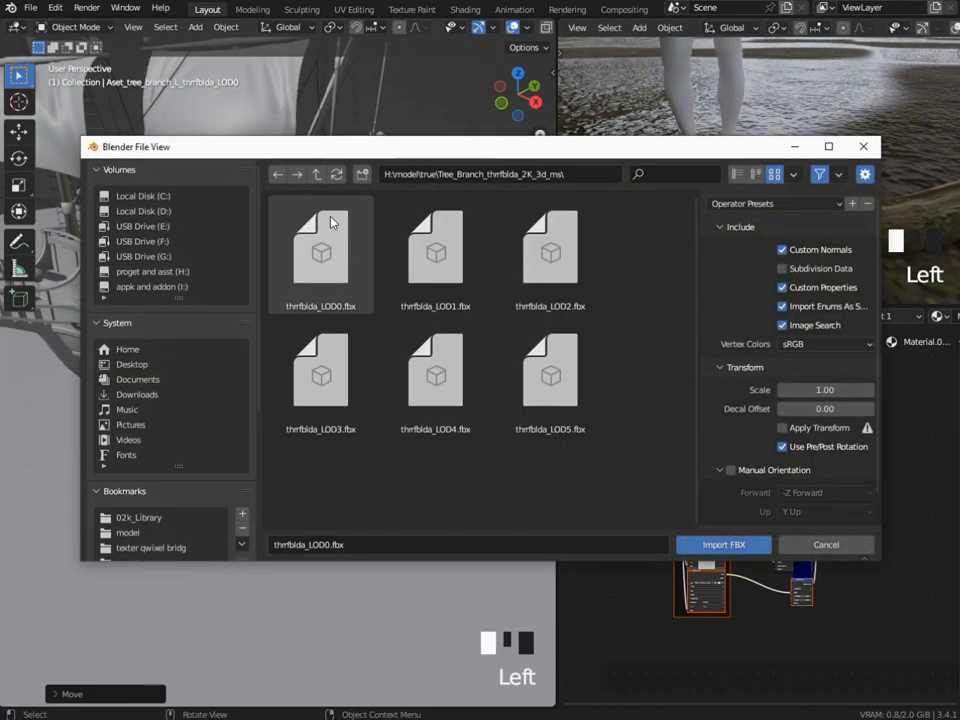
click(317, 174)
click(440, 265)
click(723, 545)
click(329, 380)
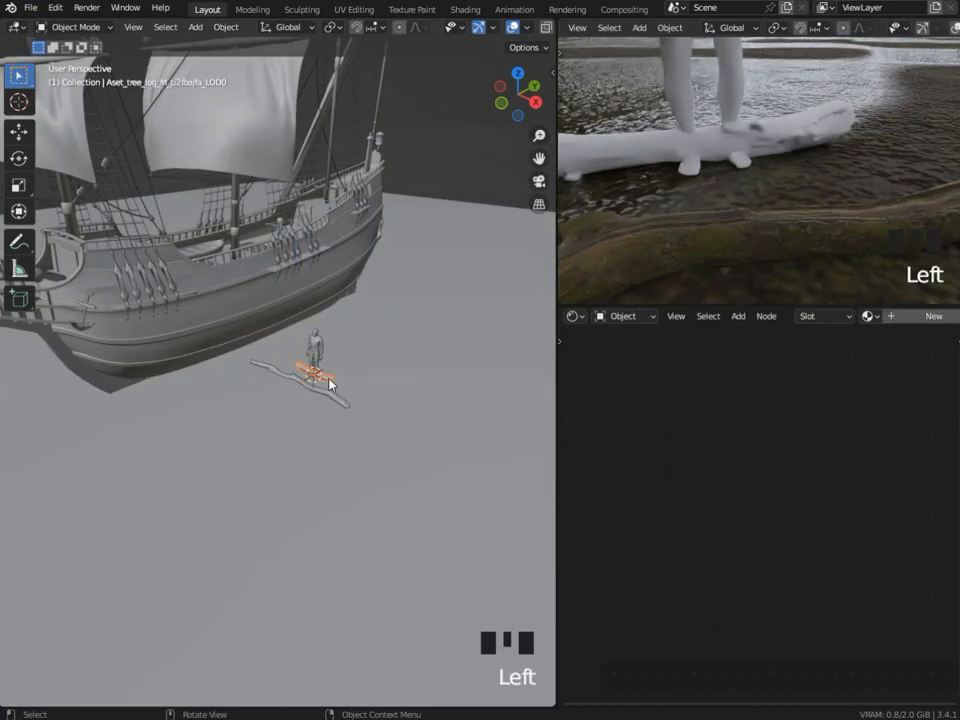
Create a new material for the log and load its albedo, displacement, normal and roughness maps with the Principled Texture Setup.
click(940, 318)
click(801, 472)
key(ctrl+shift+t)
scroll(208, 505, down, 3)
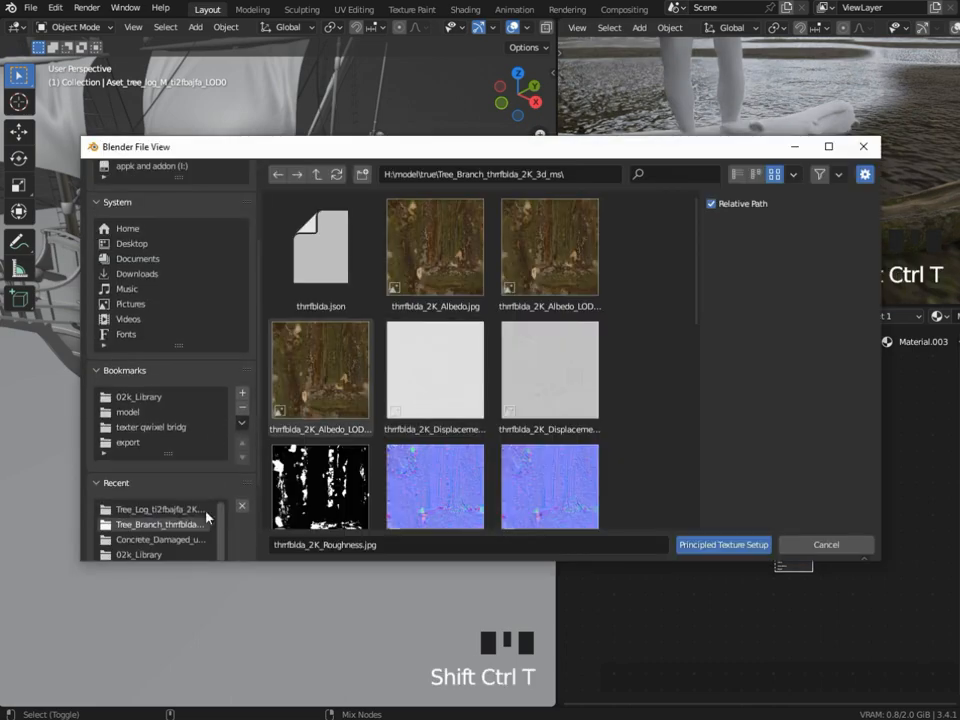
click(200, 511)
click(580, 275)
scroll(570, 305, down, 3)
ctrl+click(565, 323)
scroll(323, 428, down, 3)
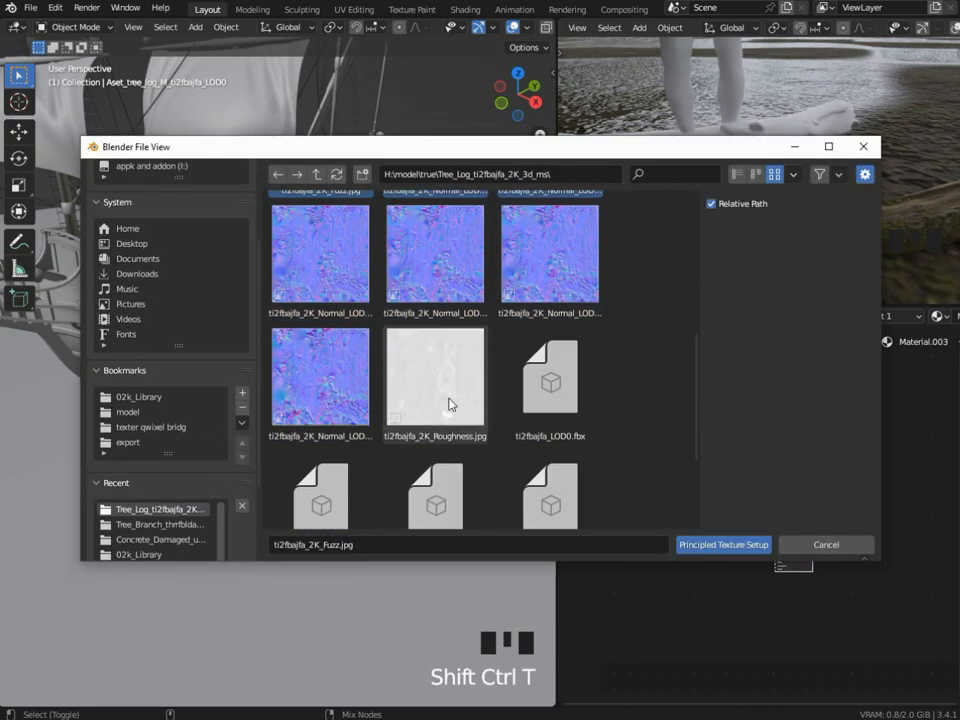
ctrl+click(465, 420)
click(720, 544)
Move the log along the Y axis away from the branch and frame it closely in the rendered viewport.
middle_drag(785, 157, 707, 186)
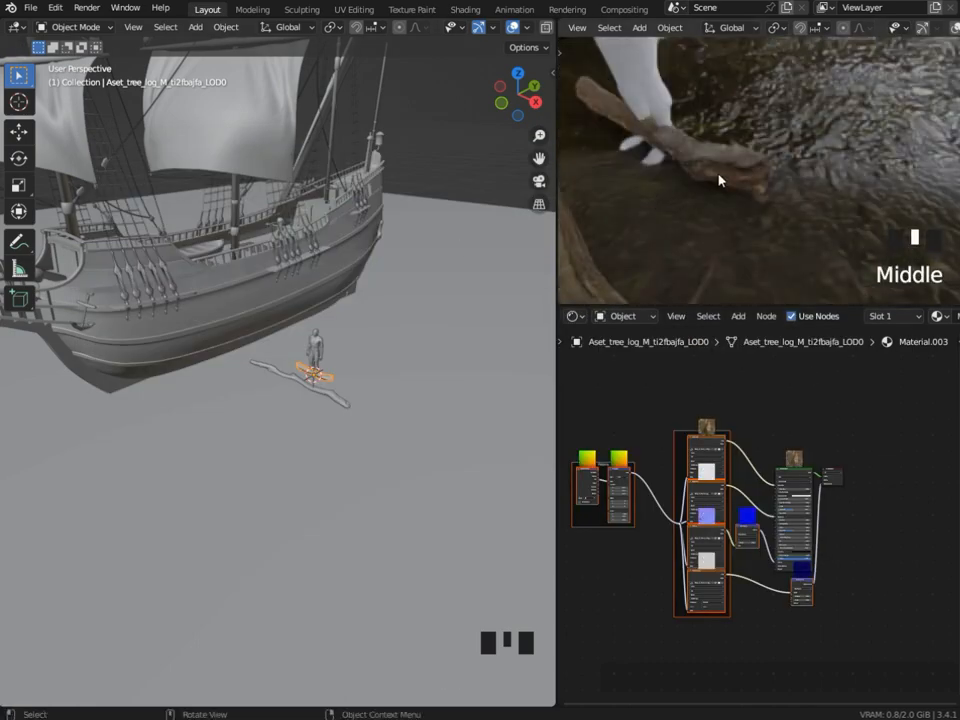
key(g)
key(y)
click(300, 425)
key(KP_Decimal)
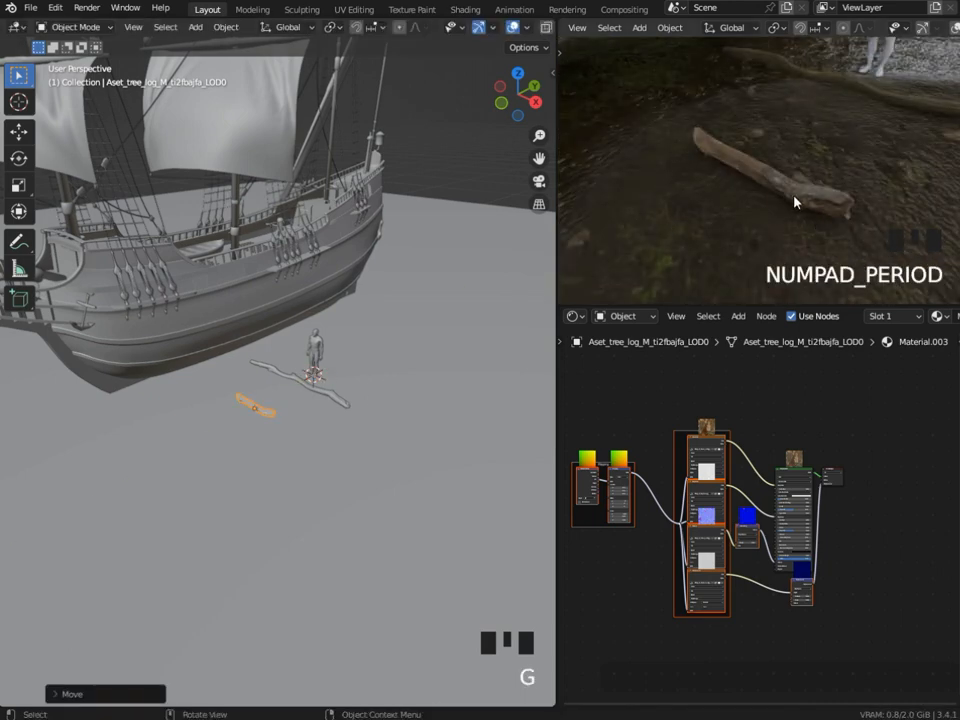
scroll(776, 204, up, 3)
middle_drag(776, 204, 838, 211)
scroll(724, 246, up, 1)
Paste the copied mossy shader nodes with ColorRamp and Mix Shader into the log's material, beside the existing nodes.
click(258, 406)
scroll(765, 520, down, 4)
middle_drag(765, 520, 737, 412)
scroll(745, 460, up, 1)
key(ctrl+v)
key(g)
click(832, 605)
Connect the Mix Shader to the log's material output and link the log's Principled BSDF into the mix.
scroll(825, 503, up, 2)
middle_drag(825, 503, 765, 582)
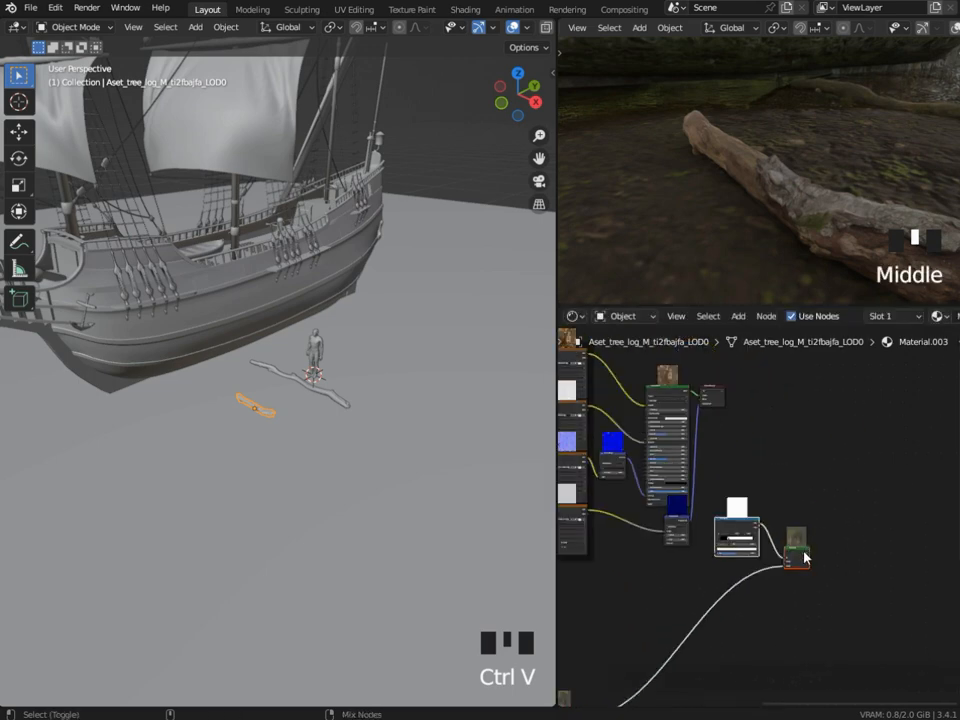
ctrl+shift+click(806, 557)
ctrl+shift+click(806, 557)
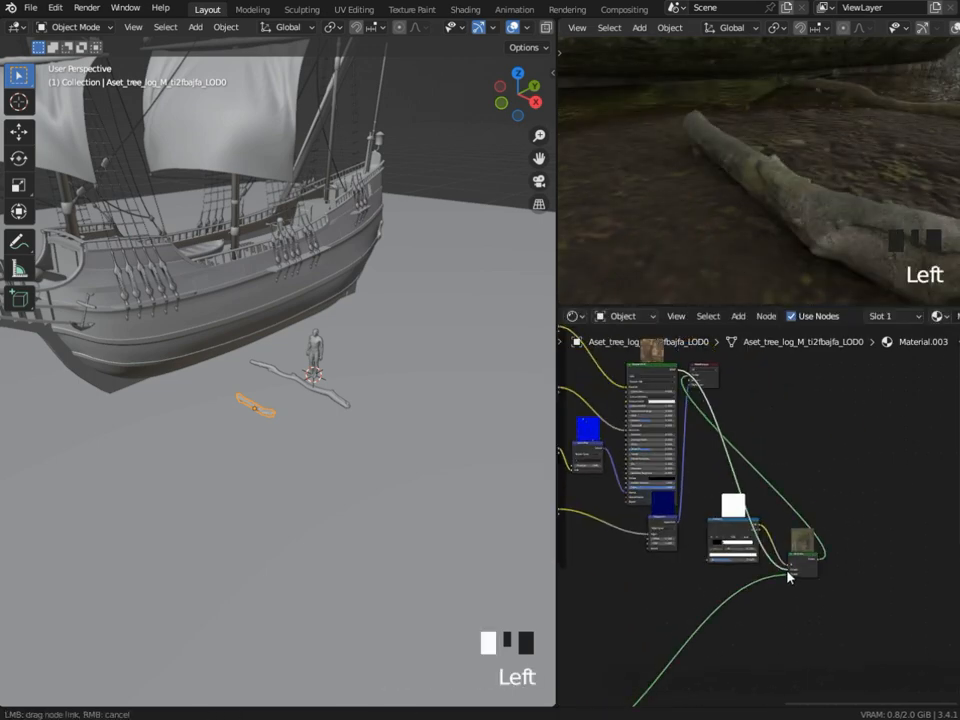
scroll(806, 231, up, 2)
middle_drag(806, 231, 742, 229)
middle_drag(681, 211, 714, 236)
scroll(722, 245, up, 1)
scroll(757, 518, up, 12)
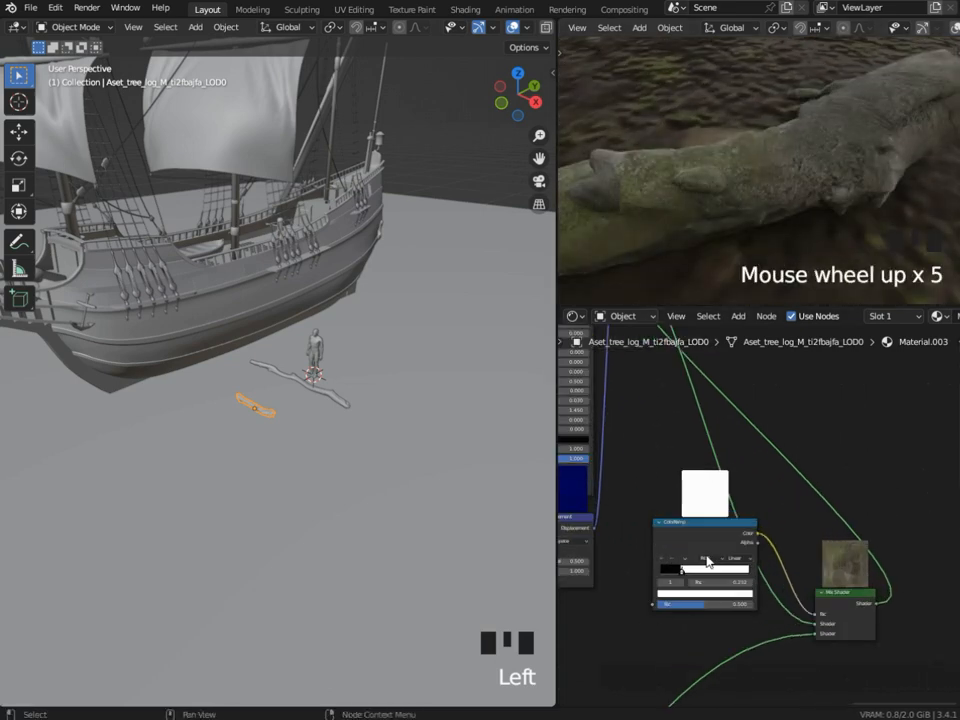
Add a Musgrave Texture to the log's material and connect its Height to the ColorRamp's Fac.
middle_drag(728, 530, 804, 491)
drag(598, 470, 540, 444)
key(shift+a)
text(mu)
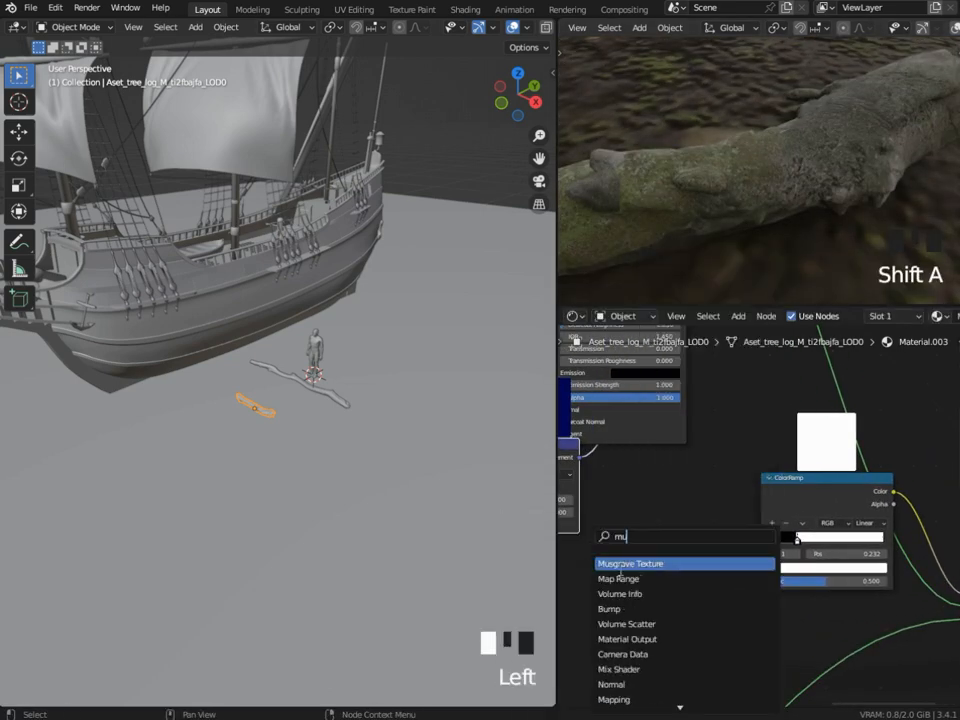
key(Return)
click(664, 564)
drag(664, 561, 765, 583)
Reverse the log's ColorRamp to run from white to black and place its white stop at 0.214.
scroll(806, 576, up, 5)
middle_drag(810, 574, 703, 572)
mouse_move(706, 554)
mouse_down()
mouse_move(730, 556)
mouse_move(703, 559)
mouse_up()
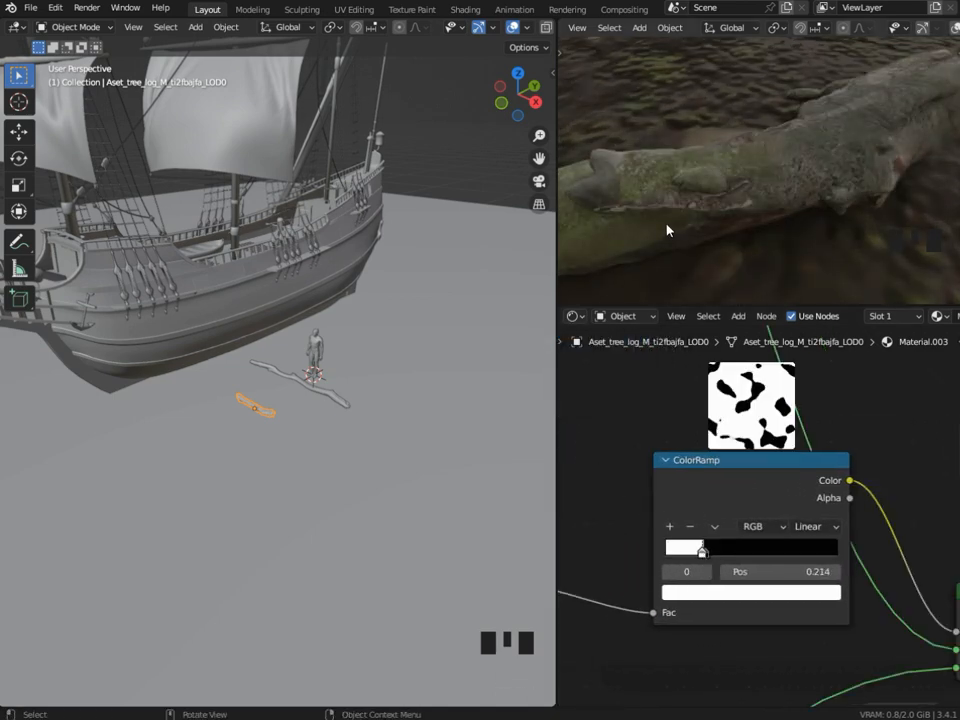
scroll(810, 242, down, 2)
middle_drag(810, 242, 760, 225)
Set the Scale of the log's Musgrave Texture to 8.300.
middle_drag(570, 600, 704, 478)
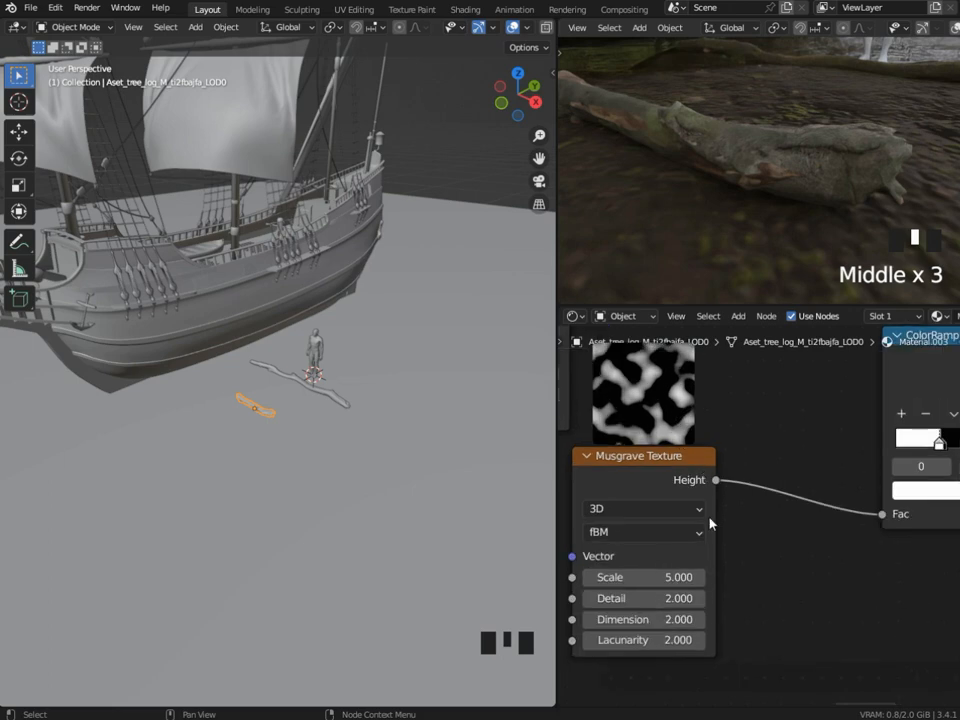
drag(643, 577, 699, 577)
scroll(599, 125, down, 2)
key(KP_0)
middle_drag(848, 113, 713, 197)
Switch the rendered viewport to solid shading and move the log farther from the figure along the Y axis.
click(888, 28)
middle_drag(286, 306, 345, 190)
scroll(351, 408, up, 4)
mouse_move(272, 416)
middle_down()
mouse_move(294, 417)
mouse_move(277, 510)
middle_up()
key(g)
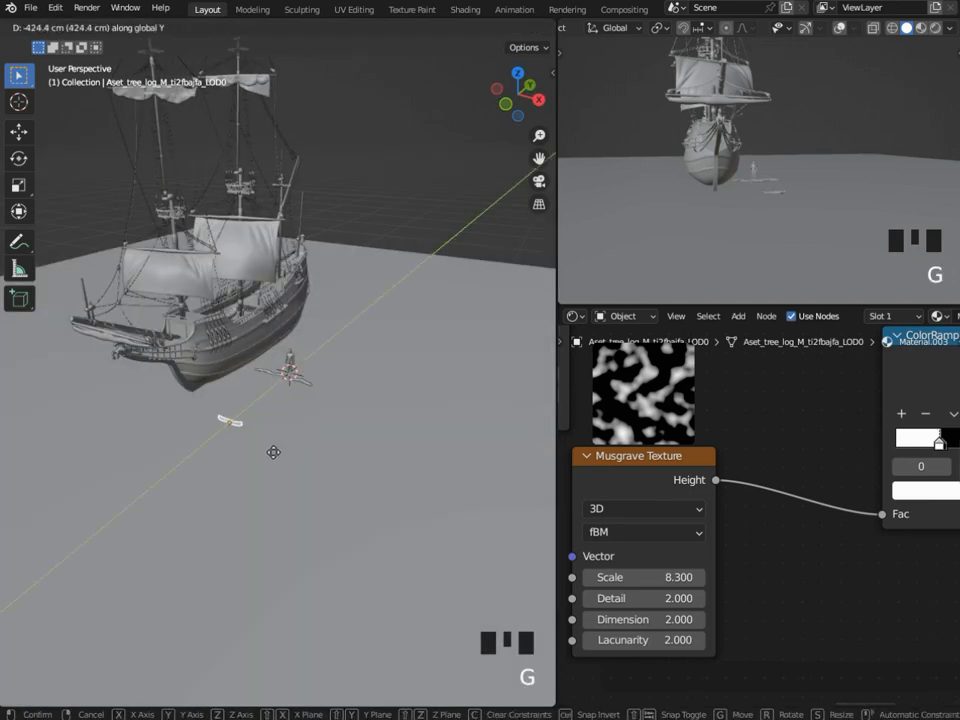
click(300, 388)
Delete the tree branch and hide the human figure.
click(300, 388)
click(300, 388)
click(300, 388)
click(300, 388)
scroll(325, 395, up, 5)
key(x)
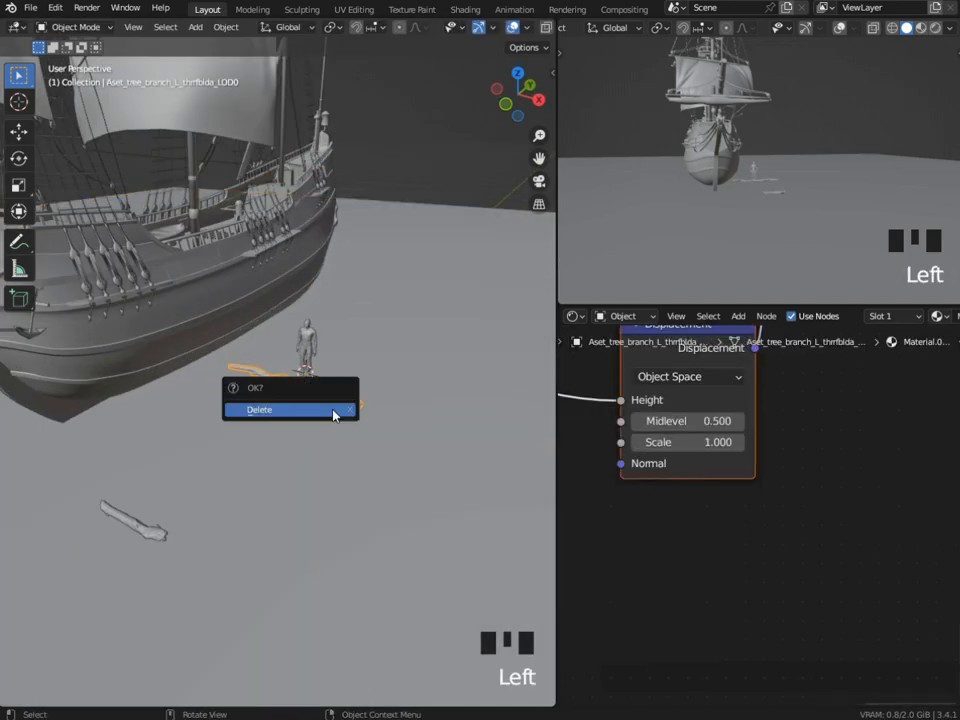
click(336, 412)
click(310, 378)
key(h)
Align the camera to a low, distant view of the ship's front quarter and tilt it about the X axis.
click(130, 518)
middle_drag(135, 515, 219, 452)
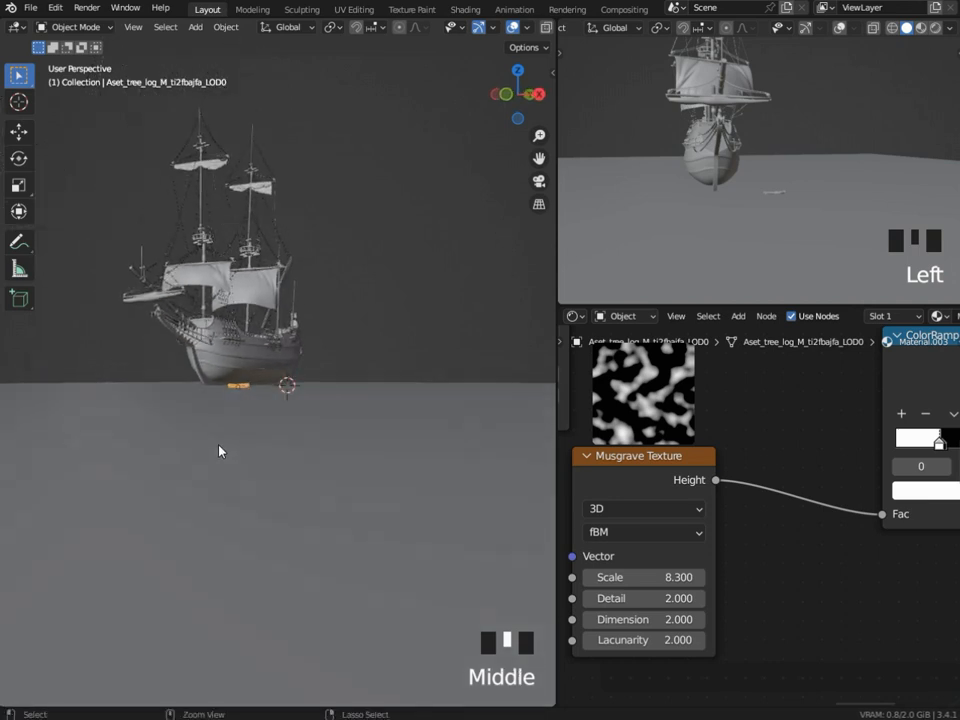
key(ctrl+alt+KP_0)
scroll(447, 388, up, 3)
key(r)
key(x)
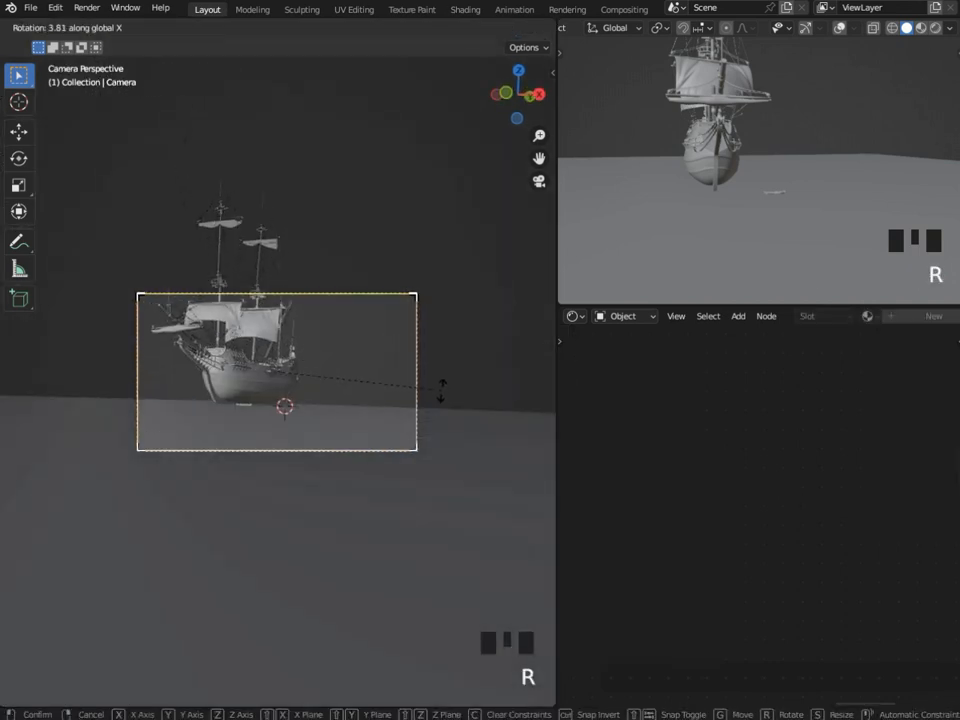
Show the second viewport in rendered shading through the camera.
click(935, 29)
key(KP_0)
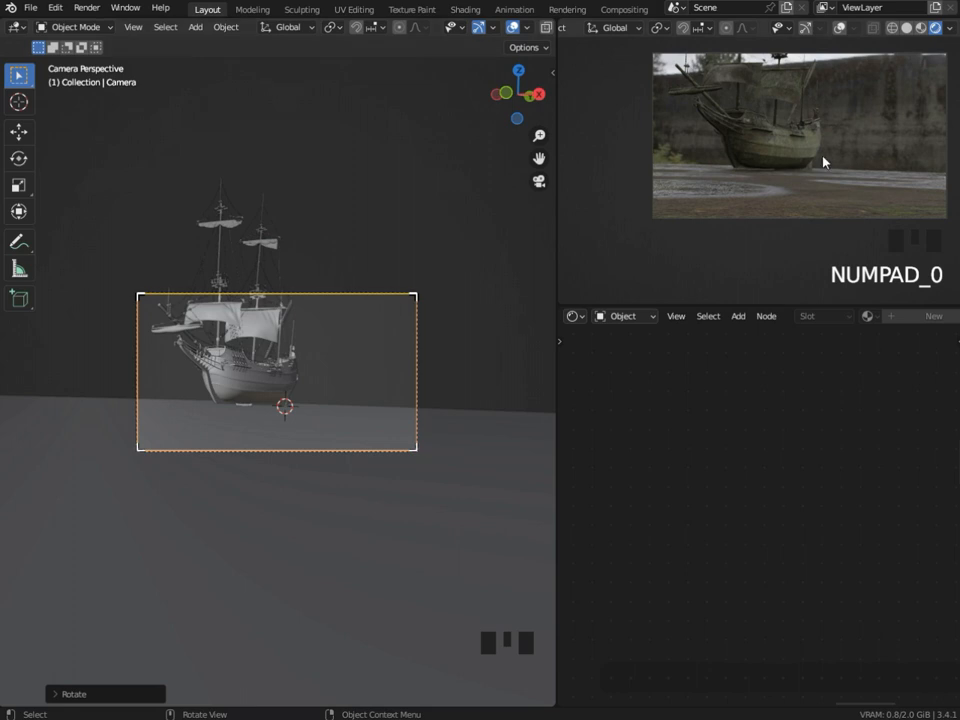
scroll(800, 168, up, 2)
Add Texture Coordinate and Mapping nodes to the World's environment texture and rotate the mapping about Z until open cloudy horizon lies behind the ship.
click(623, 316)
click(612, 350)
scroll(826, 498, down, 4)
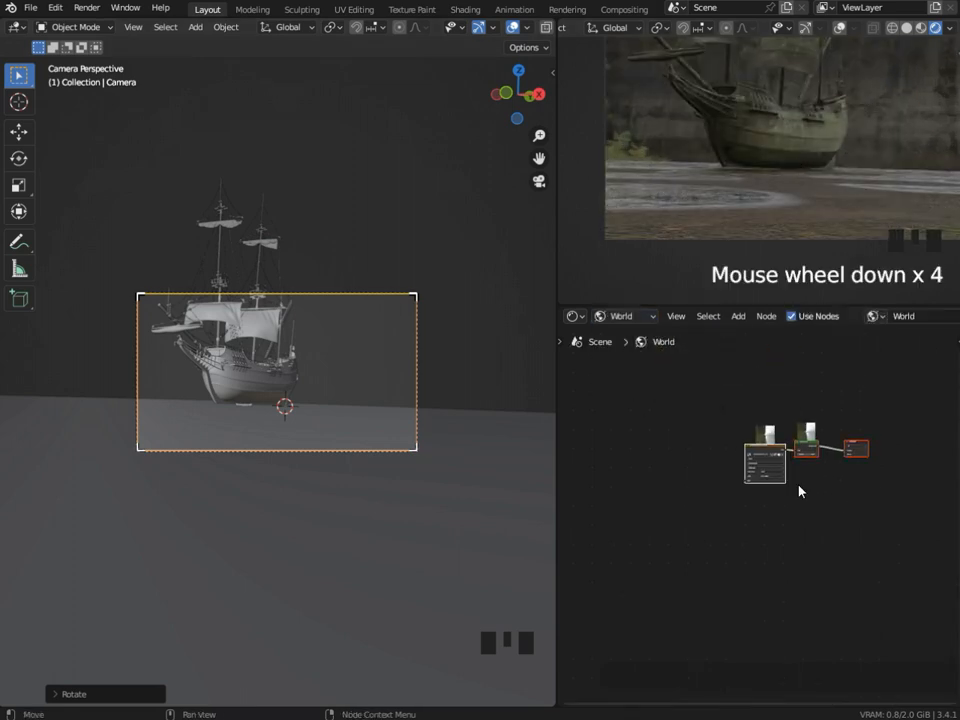
key(ctrl+t)
middle_drag(758, 510, 752, 494)
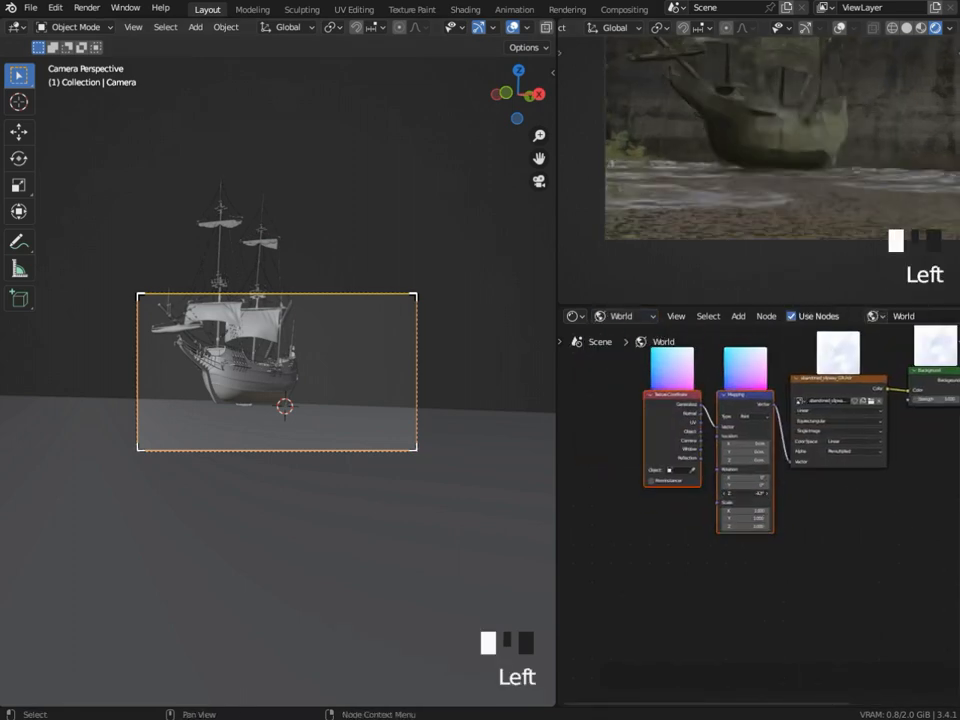
drag(746, 493, 790, 493)
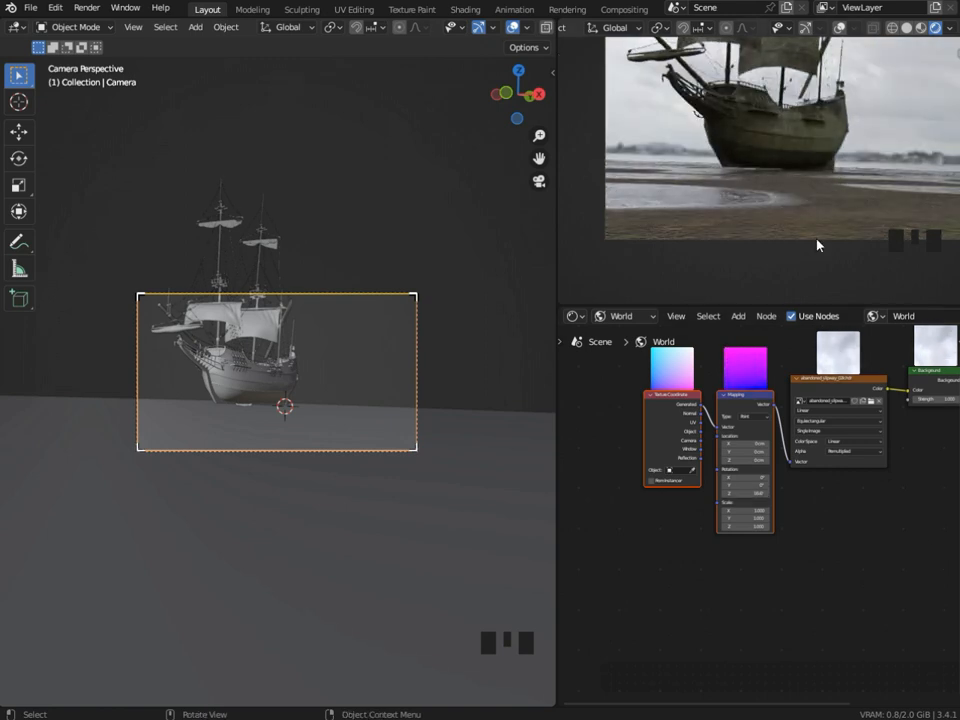
Raise the camera along the Z axis and tilt it about the X axis.
key(g)
key(z)
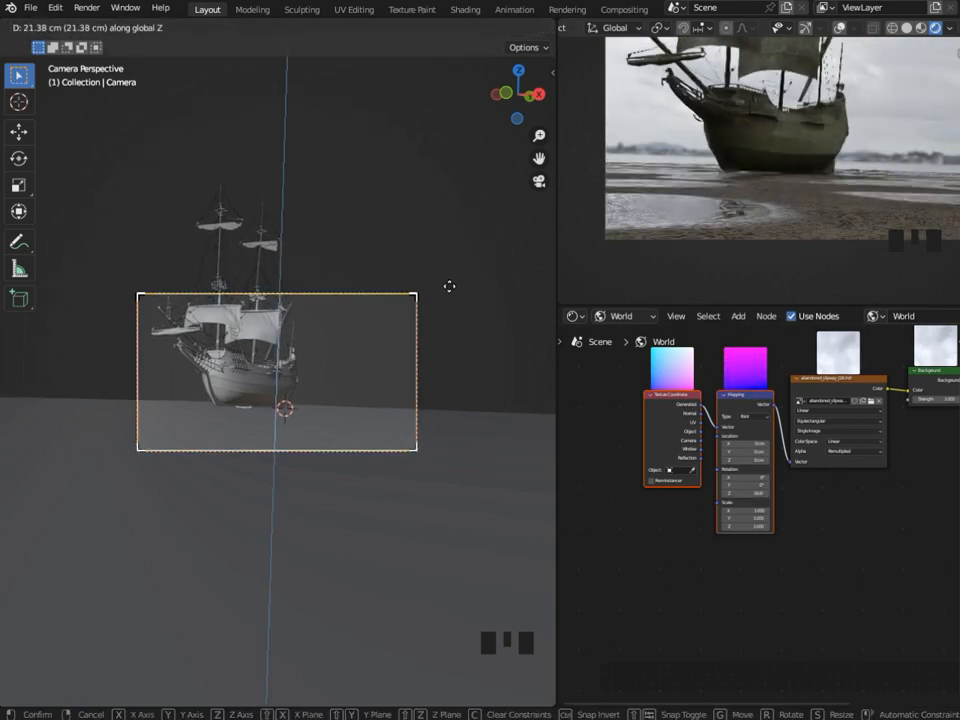
click(490, 283)
key(r)
key(x)
click(545, 270)
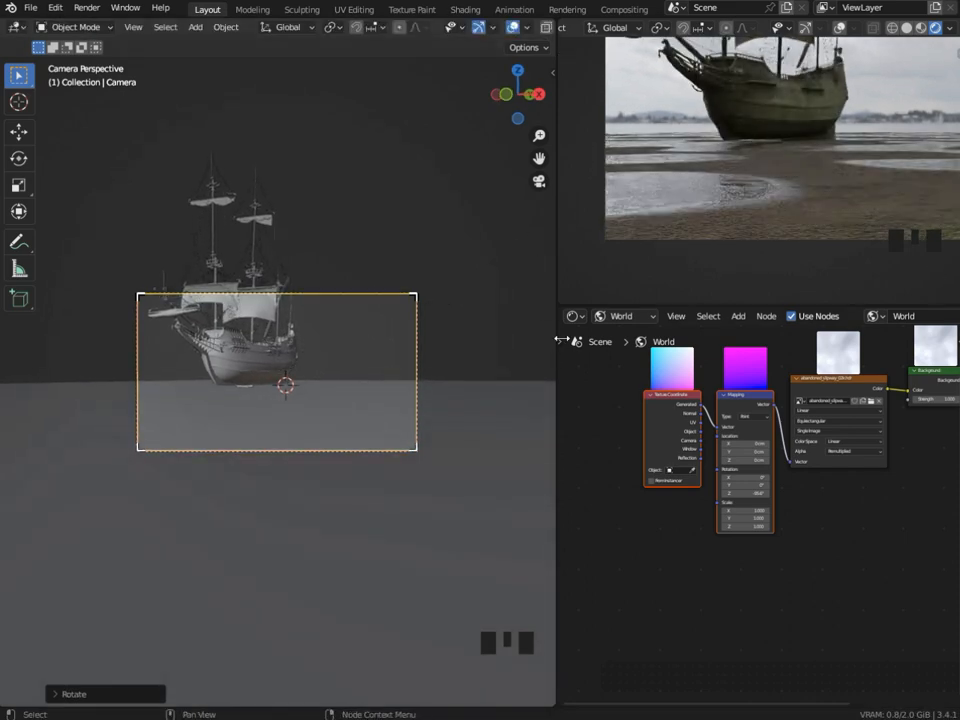
Readjust the camera's height along Z and its X tilt to keep the hull and wet foreground in frame.
key(g)
click(562, 338)
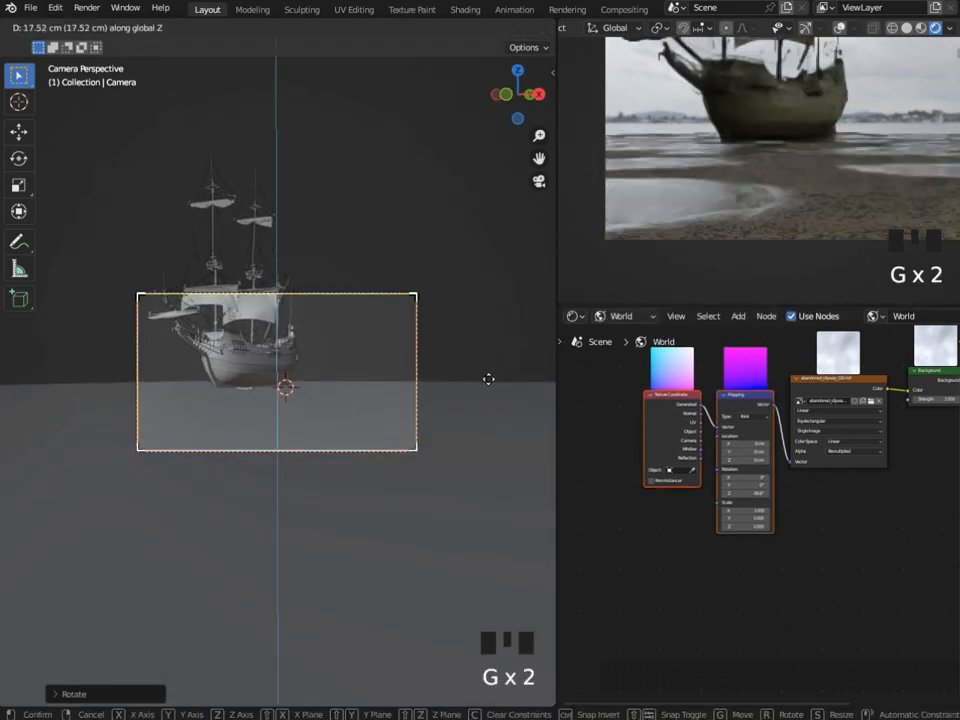
key(r)
key(x)
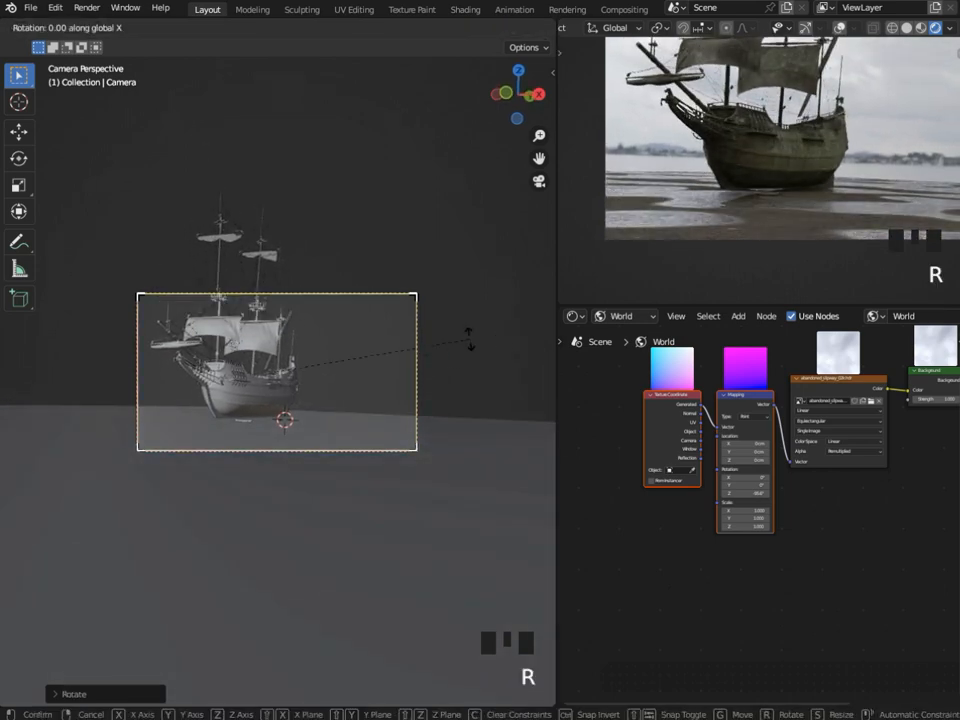
key(x)
key(x)
click(447, 334)
scroll(372, 416, down, 1)
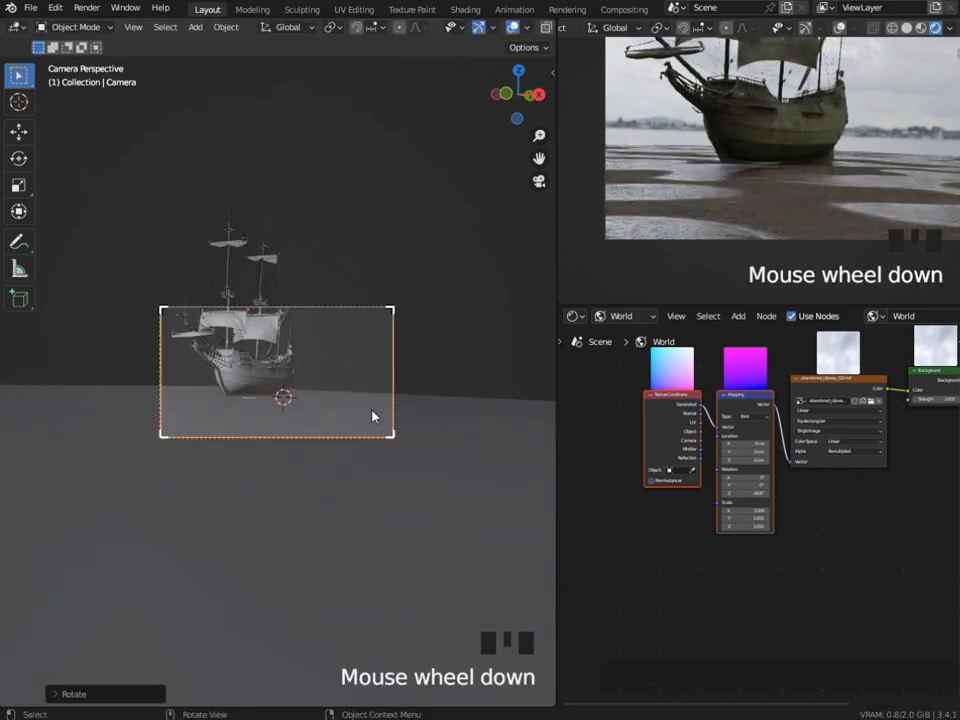
Shift the camera along the X and Y axes to center the ship and fine-tune its tilt about X.
click(386, 437)
scroll(390, 422, down, 1)
key(g)
key(x)
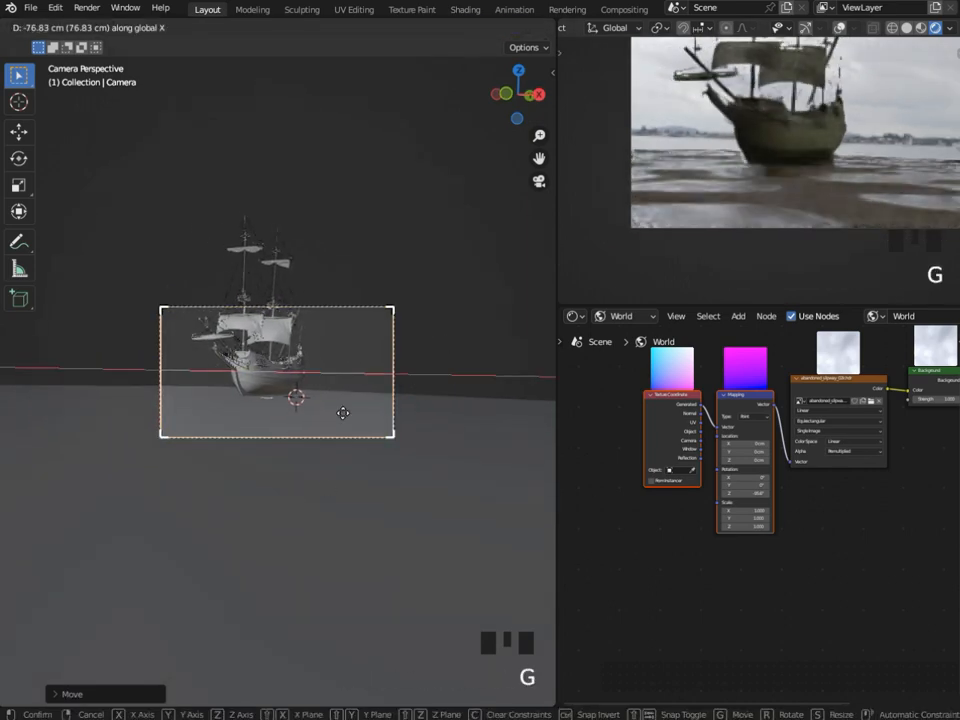
click(405, 410)
key(g)
key(y)
click(365, 438)
scroll(812, 167, down, 1)
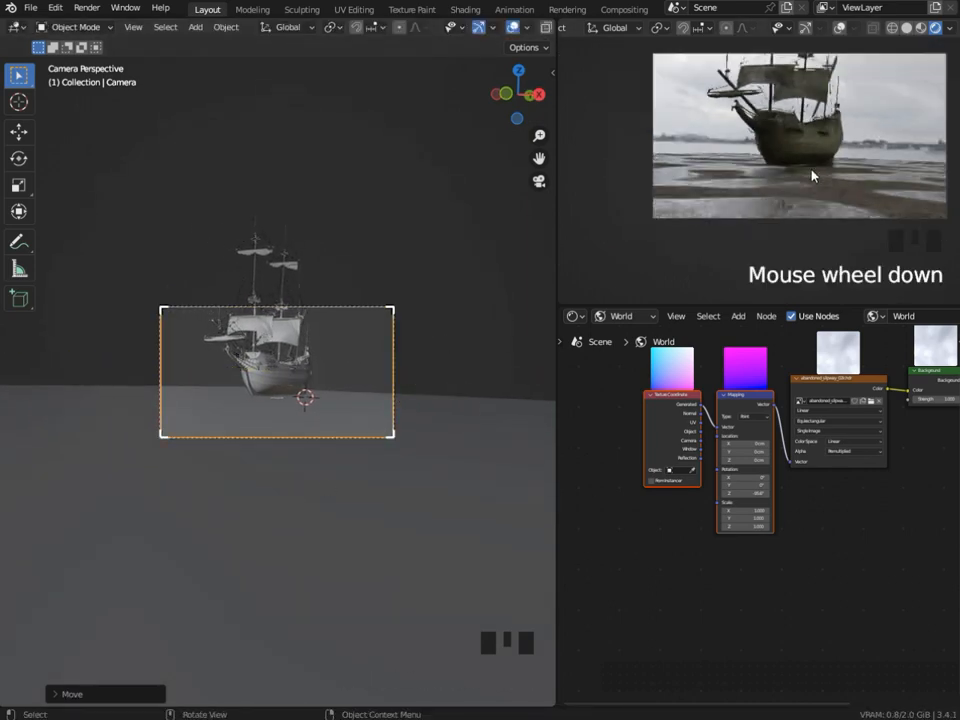
key(r)
key(x)
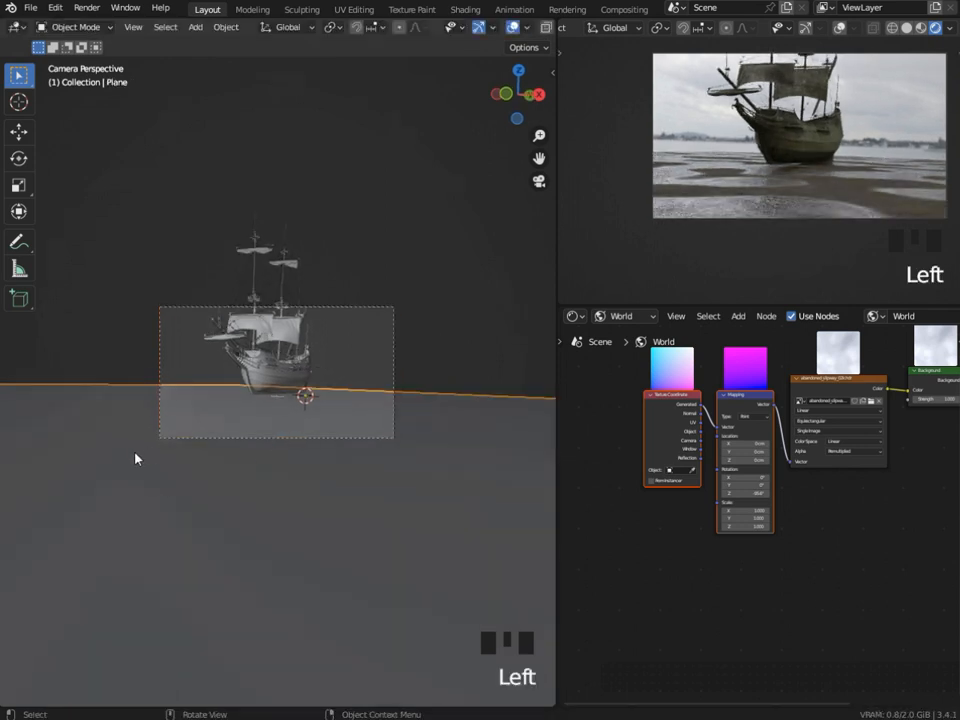
Enlarge the log and move it along the negative Y axis away from the ship toward the camera.
middle_drag(146, 461, 308, 432)
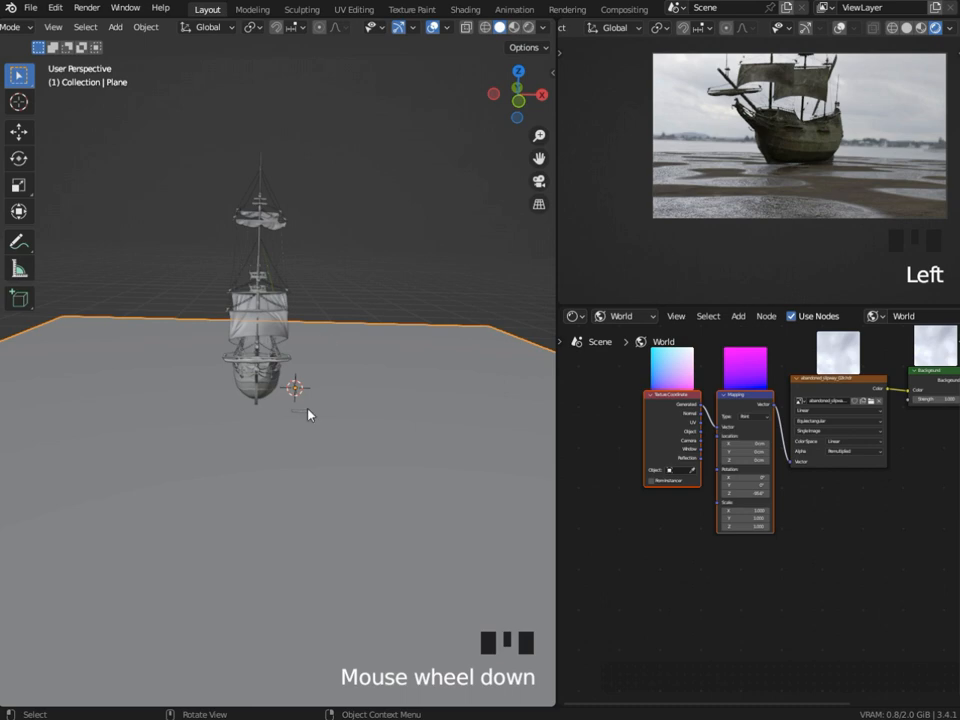
click(306, 411)
key(s)
click(425, 499)
middle_drag(425, 499, 321, 450)
key(g)
key(y)
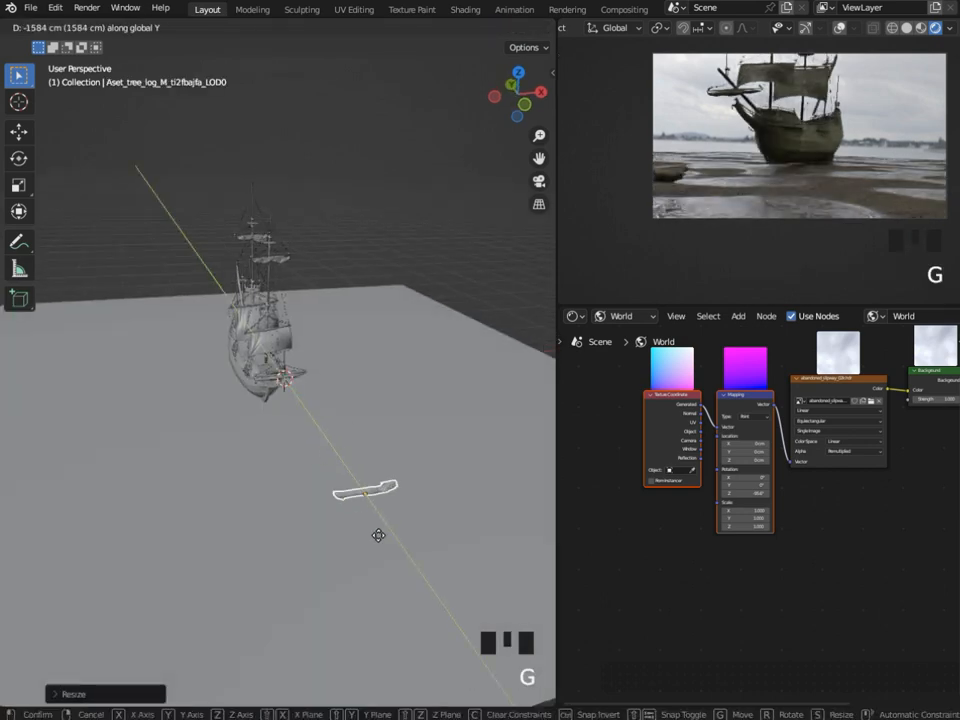
click(379, 536)
Bring the log close to the camera along the Y and X axes and adjust its Y position from the camera view.
scroll(379, 536, down, 4)
middle_drag(379, 536, 298, 474)
key(g)
key(y)
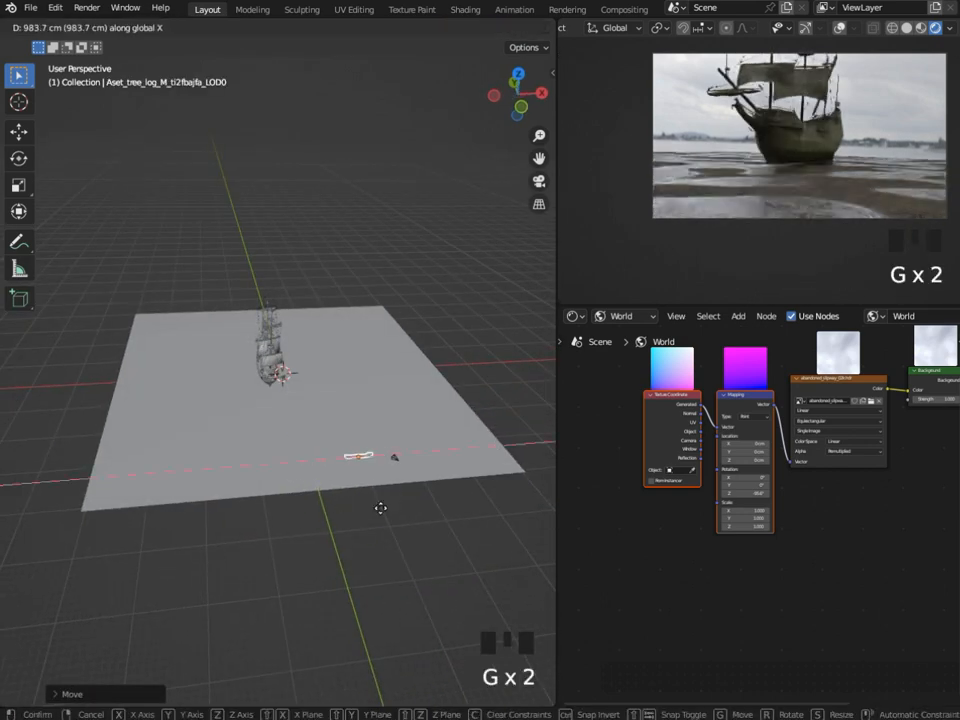
key(KP_0)
key(g)
key(y)
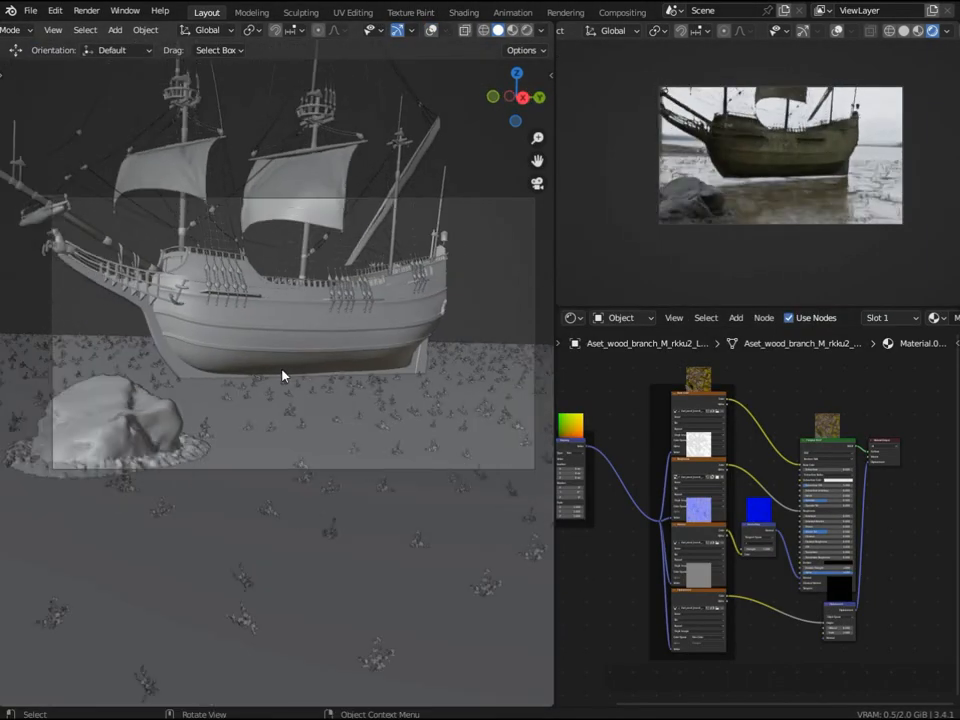
Switch the second viewport to solid shading and examine the placement of the ship, rock and log around the scene.
key(n)
key(n)
middle_drag(197, 295, 287, 392)
click(904, 32)
scroll(250, 370, down, 4)
scroll(99, 320, up, 4)
middle_drag(99, 320, 356, 429)
scroll(364, 429, up, 4)
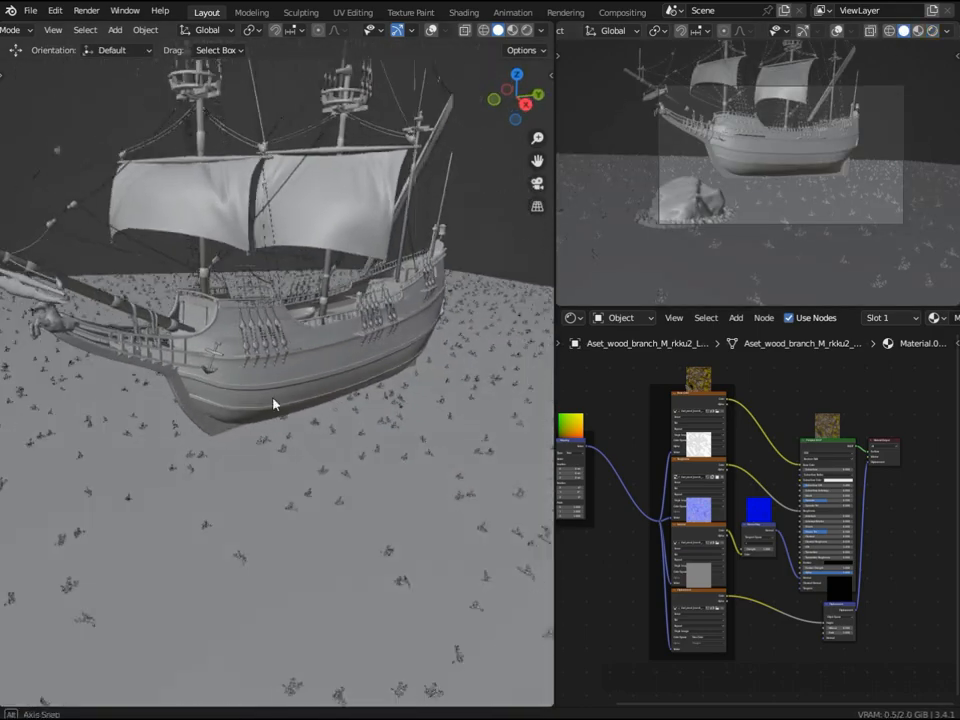
scroll(273, 398, down, 4)
middle_drag(140, 430, 292, 422)
click(381, 508)
scroll(245, 447, down, 5)
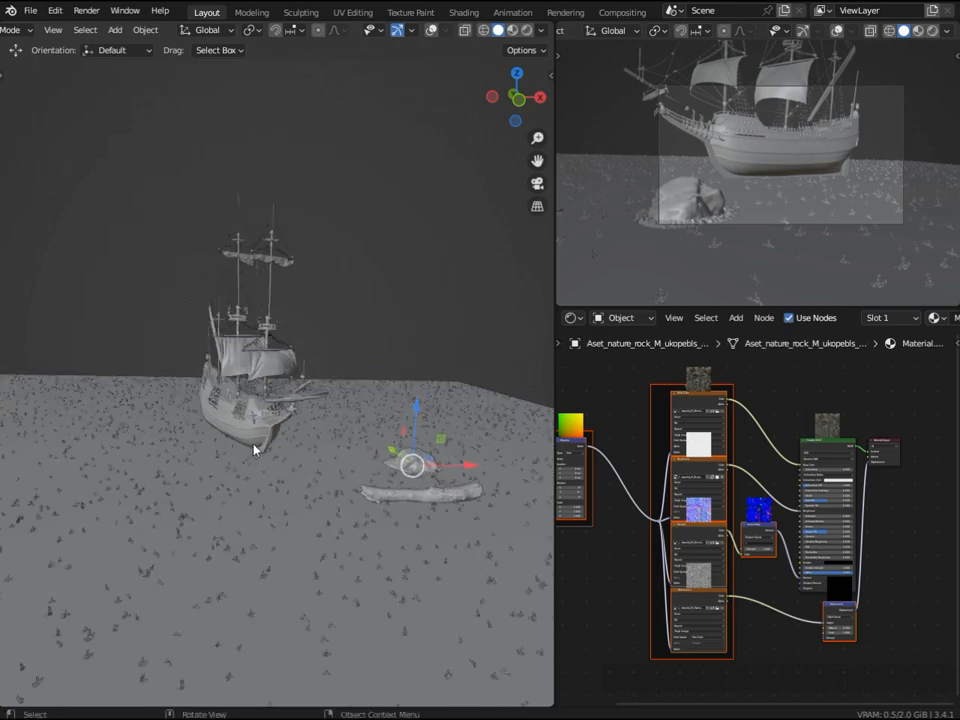
scroll(245, 452, up, 5)
Select the ship's hull, show its modifier properties in place of the Shader Editor, and widen the main viewport with overlays enabled.
click(223, 540)
click(573, 317)
click(493, 315)
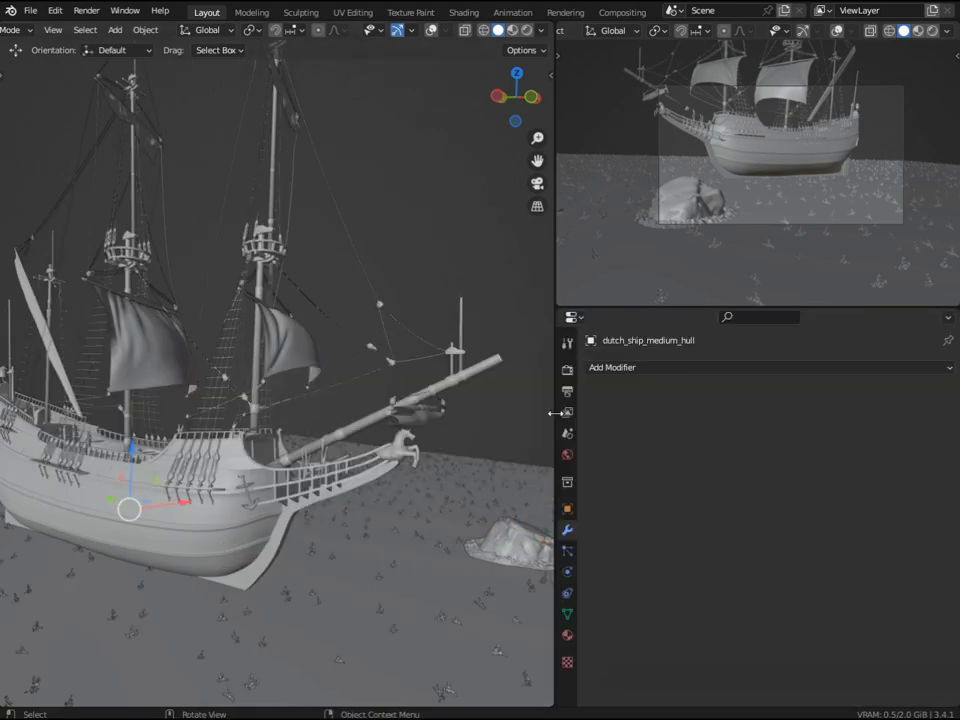
drag(554, 413, 630, 413)
click(511, 31)
Add a BagaPie Ivy to the hull and move its parent to the bow.
middle_drag(335, 515, 115, 492)
key(j)
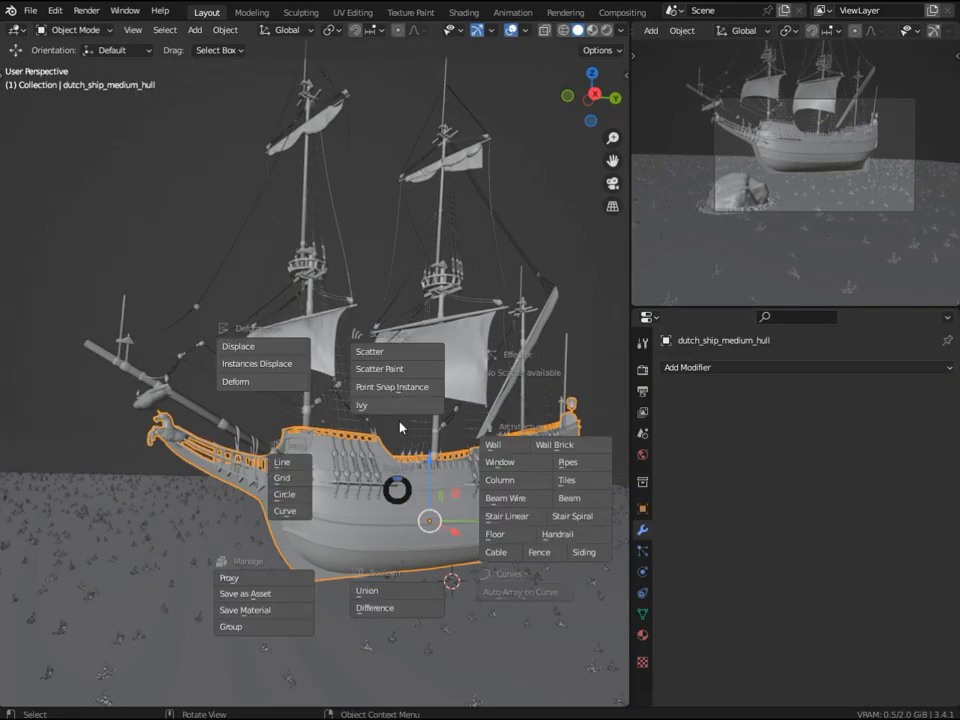
click(388, 405)
key(g)
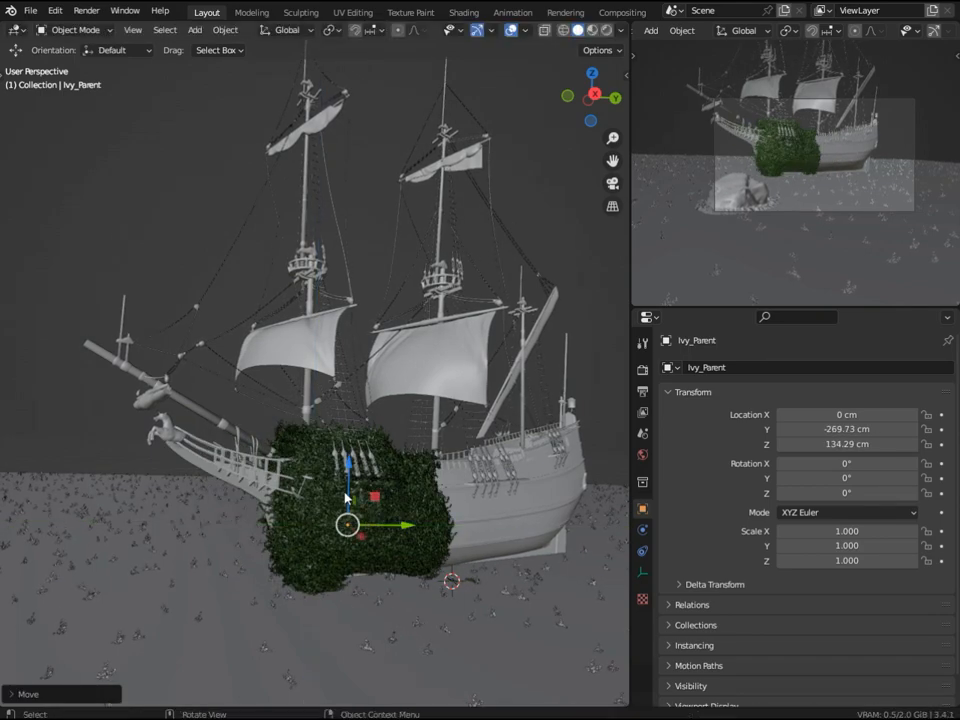
click(313, 518)
scroll(300, 530, up, 3)
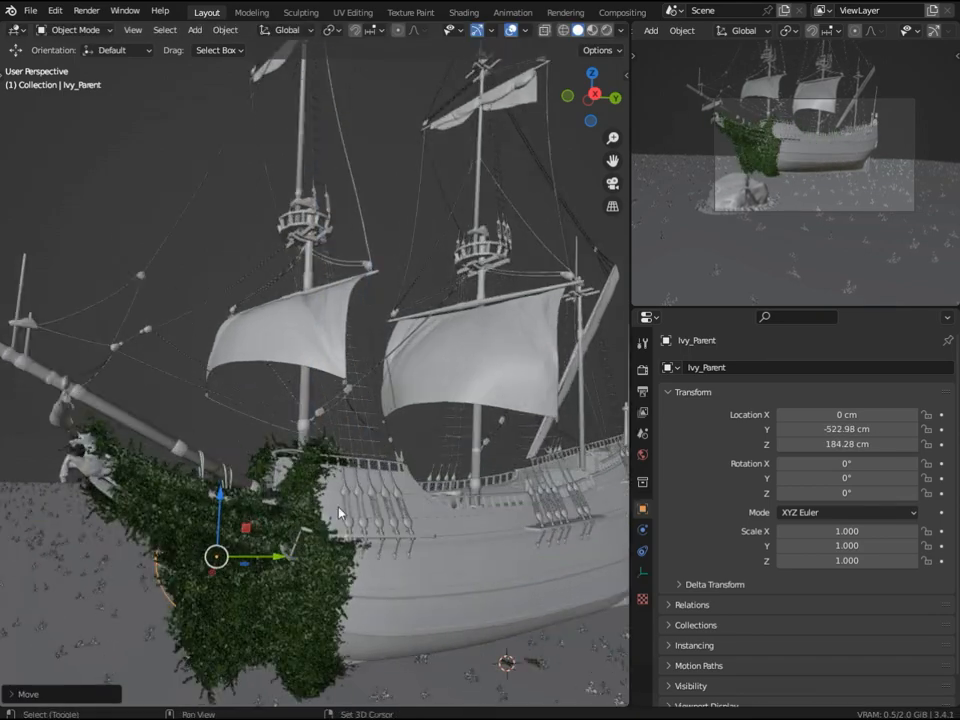
Select the generated ivy, set its Density to 97.600 and Scale to 0.410, and hide the viewport overlays.
click(290, 542)
key(g)
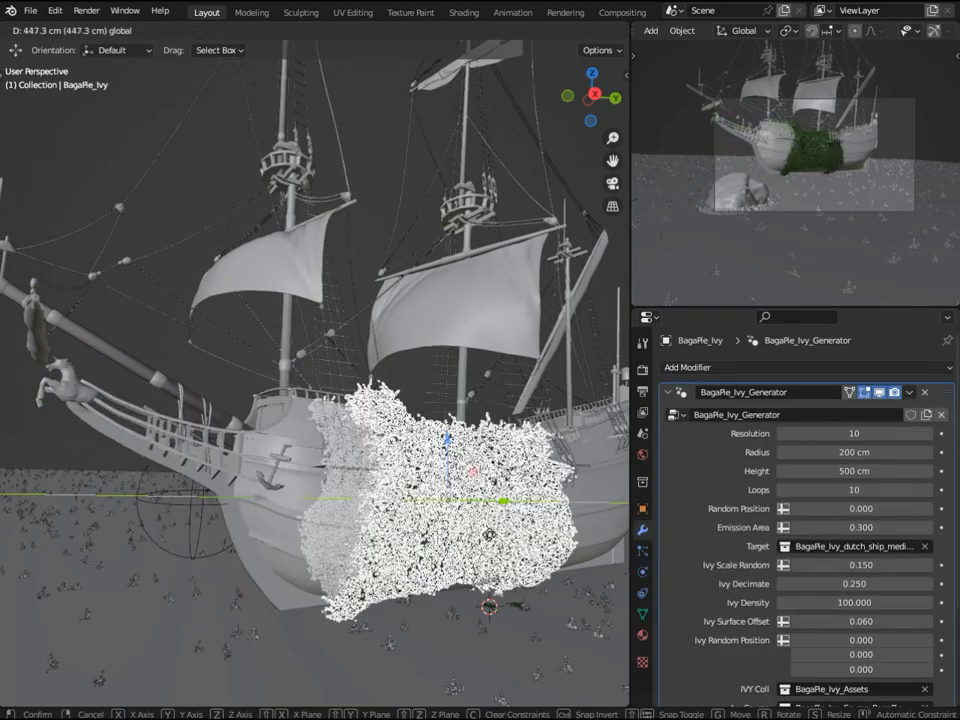
click(427, 475)
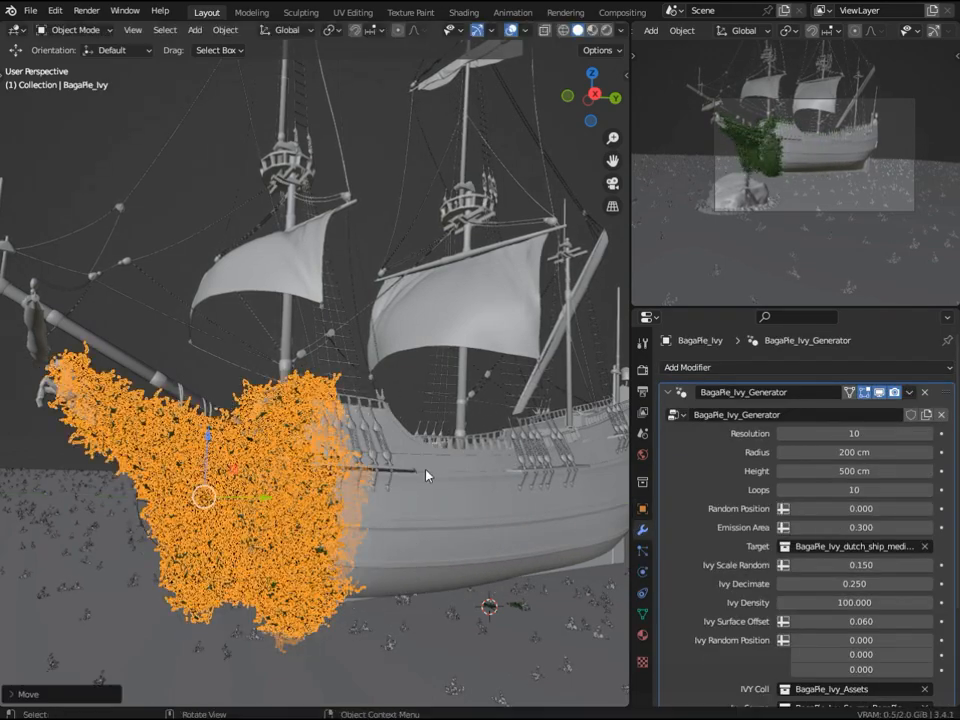
key(n)
click(620, 348)
drag(540, 428, 504, 428)
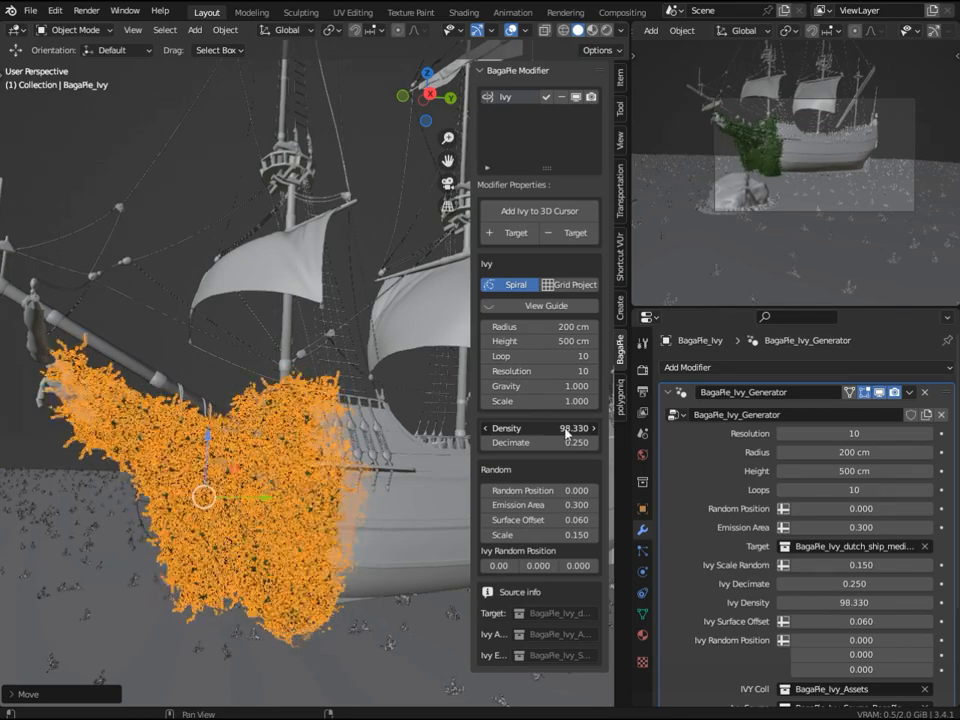
click(512, 31)
scroll(318, 450, up, 2)
shift+middle_drag(338, 438, 353, 344)
drag(560, 428, 534, 401)
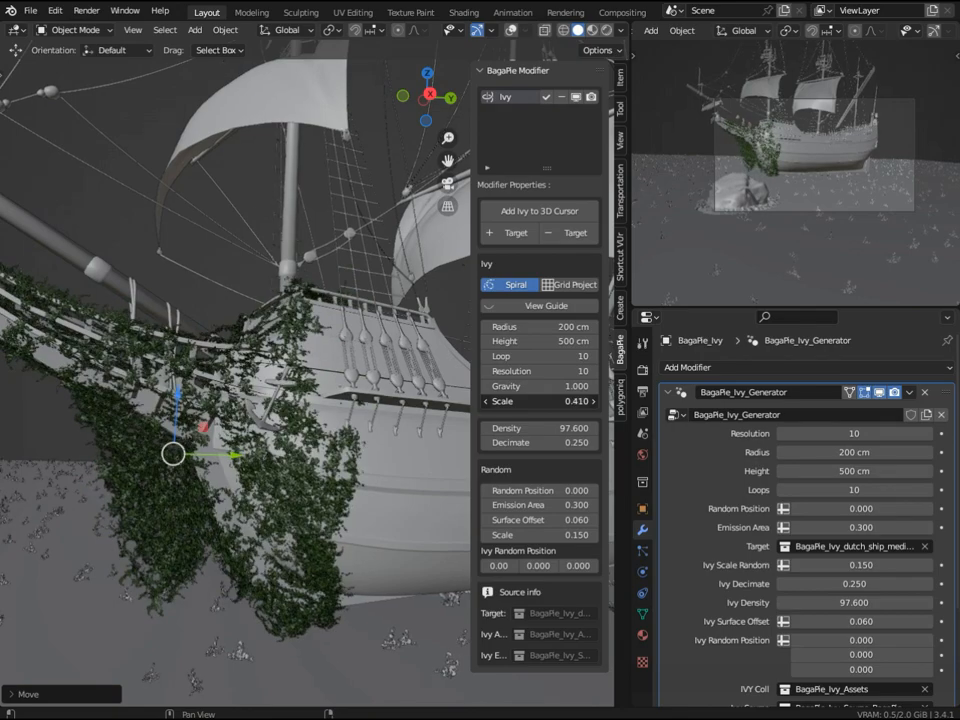
Move the ivy back along the Y axis from the bow onto the forward part of the hull.
drag(241, 455, 360, 455)
scroll(360, 453, down, 4)
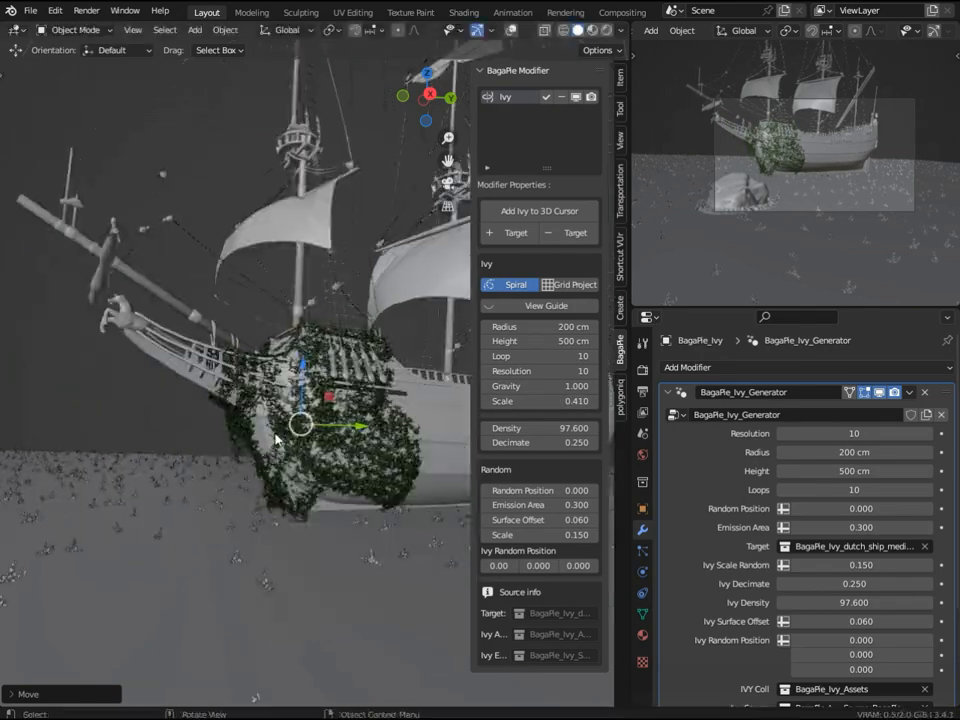
middle_drag(398, 440, 368, 448)
drag(376, 422, 424, 428)
shift+middle_drag(424, 428, 332, 411)
mouse_move(318, 413)
mouse_down()
mouse_move(343, 416)
mouse_move(307, 411)
mouse_up()
middle_drag(307, 411, 382, 393)
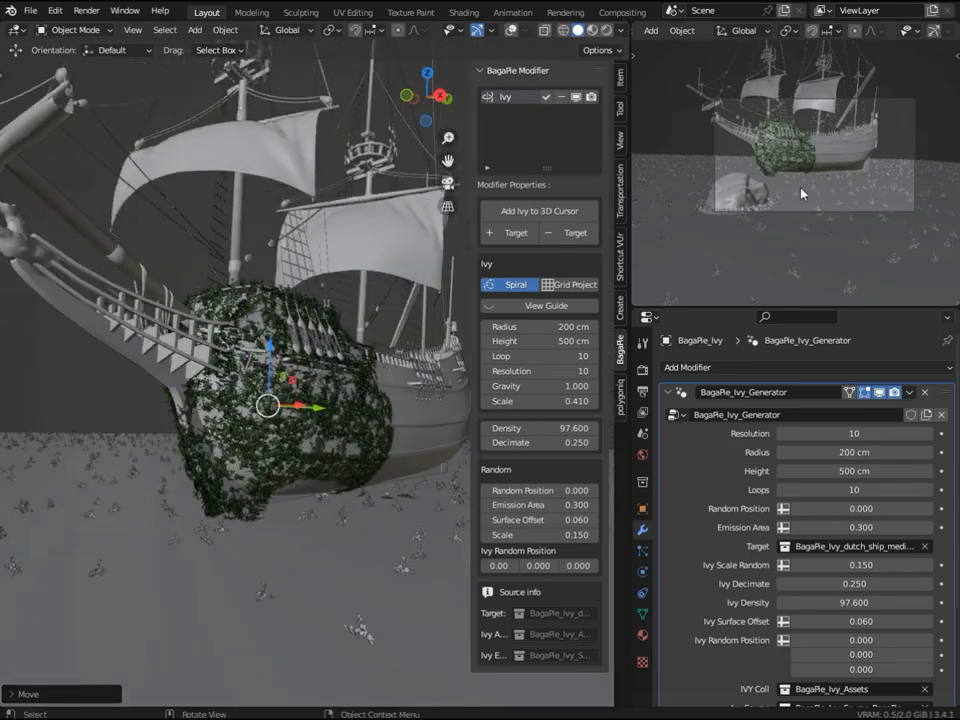
Check the ivy-covered hull in rendered shading in the second viewport and return it to solid shading.
scroll(774, 130, up, 2)
click(933, 31)
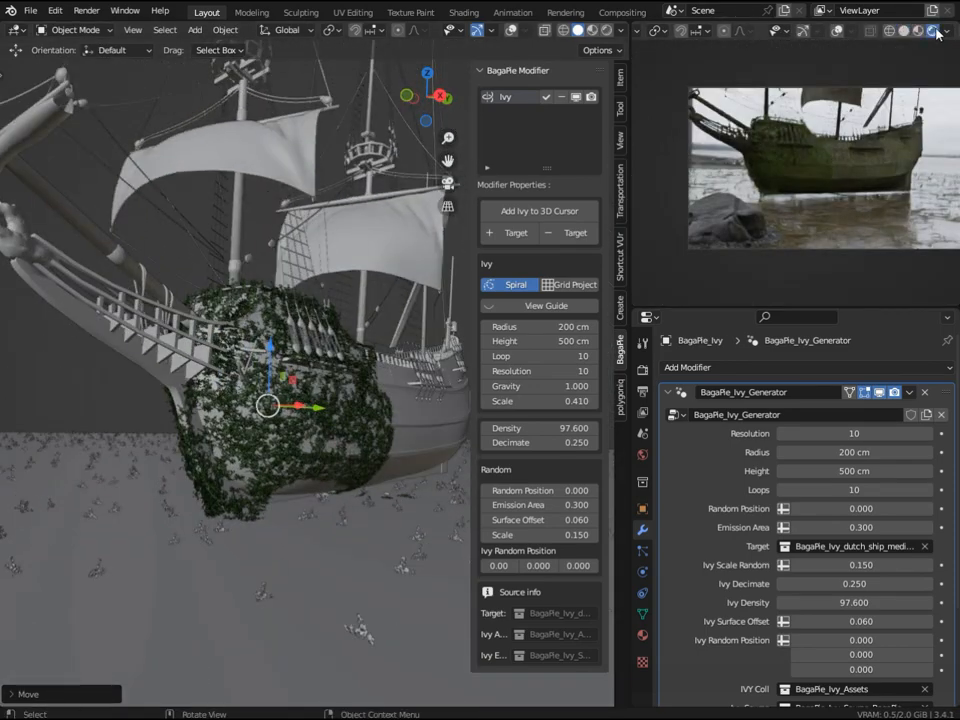
click(904, 31)
Set the ivy's Radius to 355 cm and Height to 439 cm.
drag(271, 400, 272, 400)
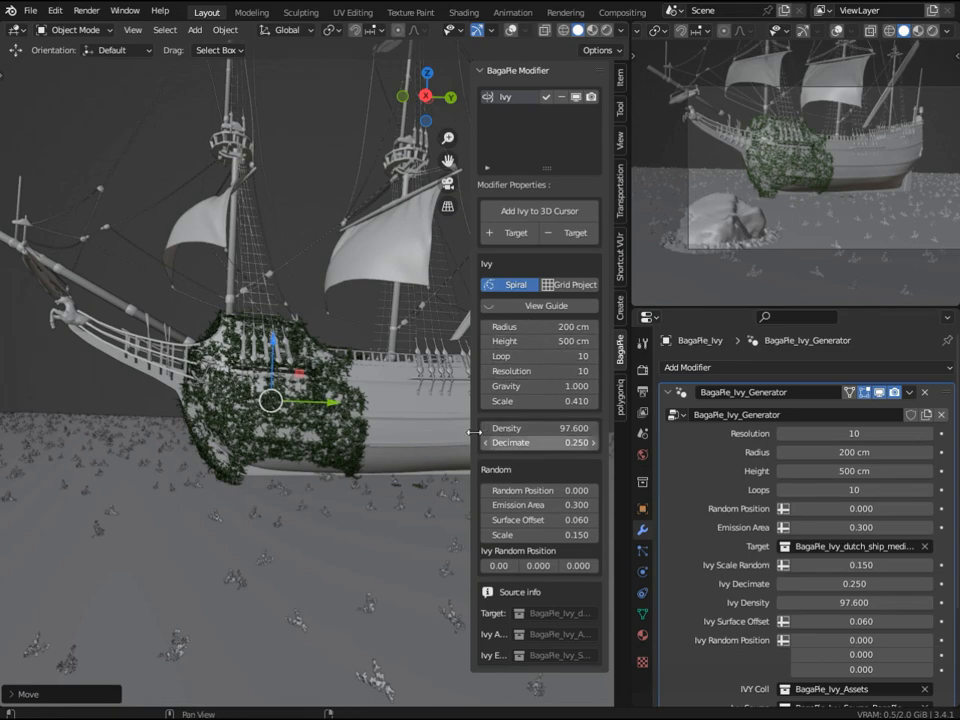
drag(555, 327, 603, 327)
drag(545, 341, 523, 341)
Reposition the ivy along the Y and Z axes to cover the forward side of the hull.
key(g)
key(y)
click(338, 402)
key(g)
key(z)
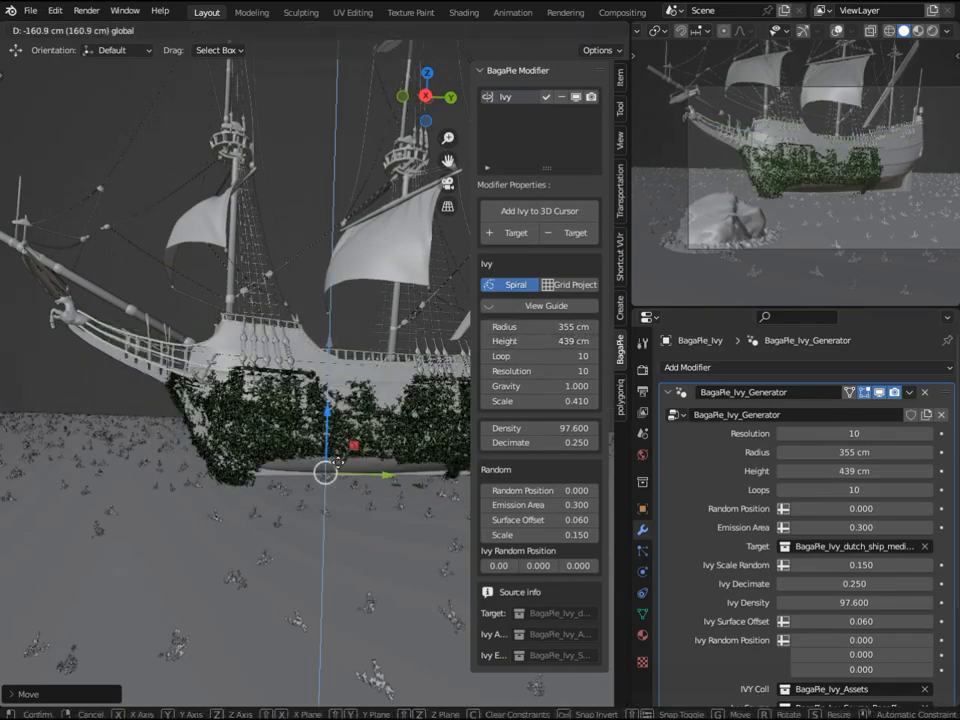
drag(337, 463, 336, 371)
drag(370, 406, 318, 404)
drag(276, 370, 270, 396)
Set the ivy's Radius to 451 cm, raise it along Z and shift it slightly toward the stern.
scroll(262, 405, up, 3)
middle_drag(232, 435, 255, 431)
drag(516, 326, 551, 326)
scroll(244, 352, down, 2)
middle_drag(244, 352, 264, 368)
drag(270, 378, 272, 300)
drag(322, 365, 348, 365)
Inspect the ivy coverage along the bow and hull, including its rendered look, and return the second viewport to solid shading.
scroll(261, 354, down, 2)
middle_drag(261, 354, 270, 328)
scroll(290, 375, up, 1)
scroll(150, 324, up, 3)
scroll(54, 321, up, 1)
shift+middle_drag(54, 321, 246, 343)
scroll(258, 356, down, 4)
shift+middle_drag(440, 396, 316, 366)
scroll(316, 362, up, 2)
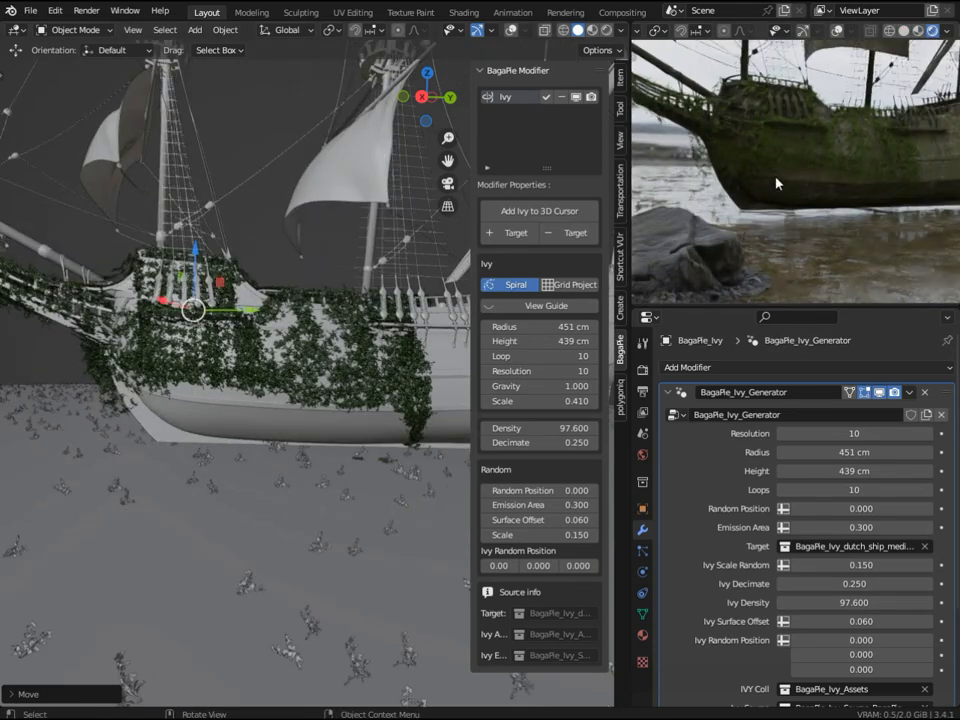
click(906, 37)
Compare the hull with the ivy hidden and shown in the viewport.
scroll(271, 267, down, 3)
scroll(317, 383, up, 1)
scroll(312, 378, up, 2)
scroll(310, 376, down, 2)
click(575, 98)
mouse_move(146, 318)
middle_down()
mouse_move(199, 323)
mouse_move(150, 325)
mouse_move(158, 322)
middle_up()
click(577, 99)
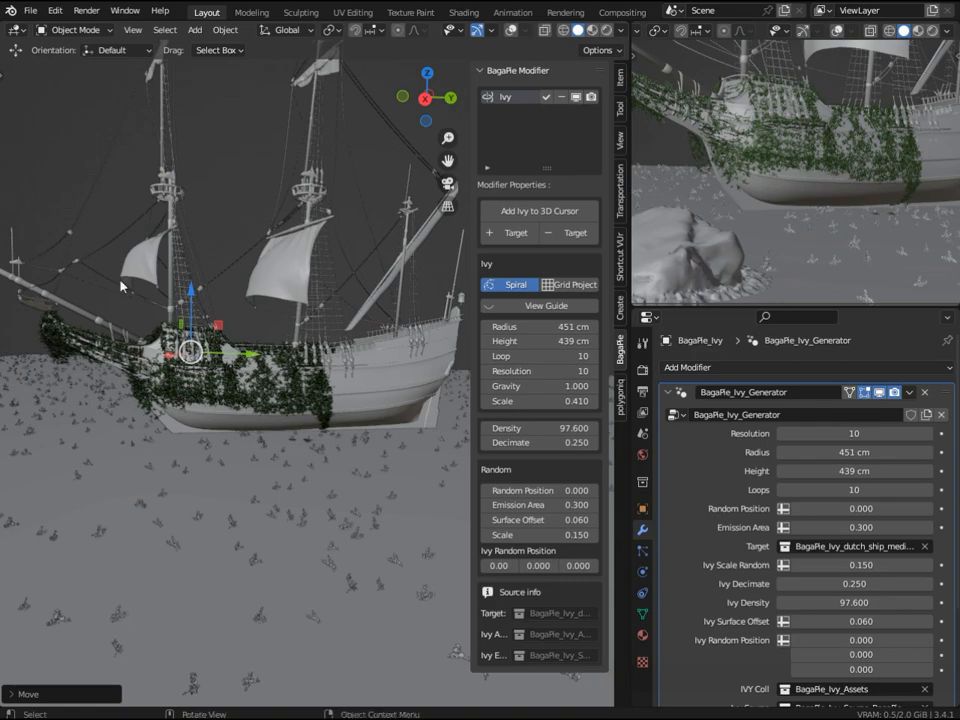
Lock the camera to the view and reframe the shot so the rock stands in front of the ship.
middle_drag(705, 150, 731, 138)
key(n)
scroll(314, 392, down, 3)
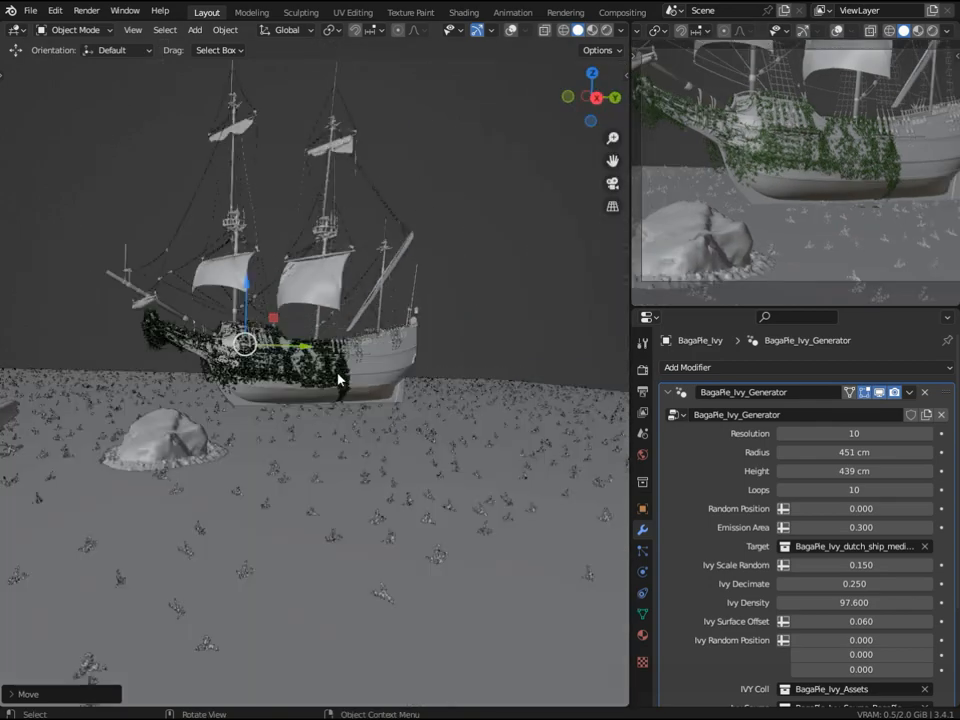
key(KP_0)
key(n)
click(620, 141)
click(535, 261)
key(n)
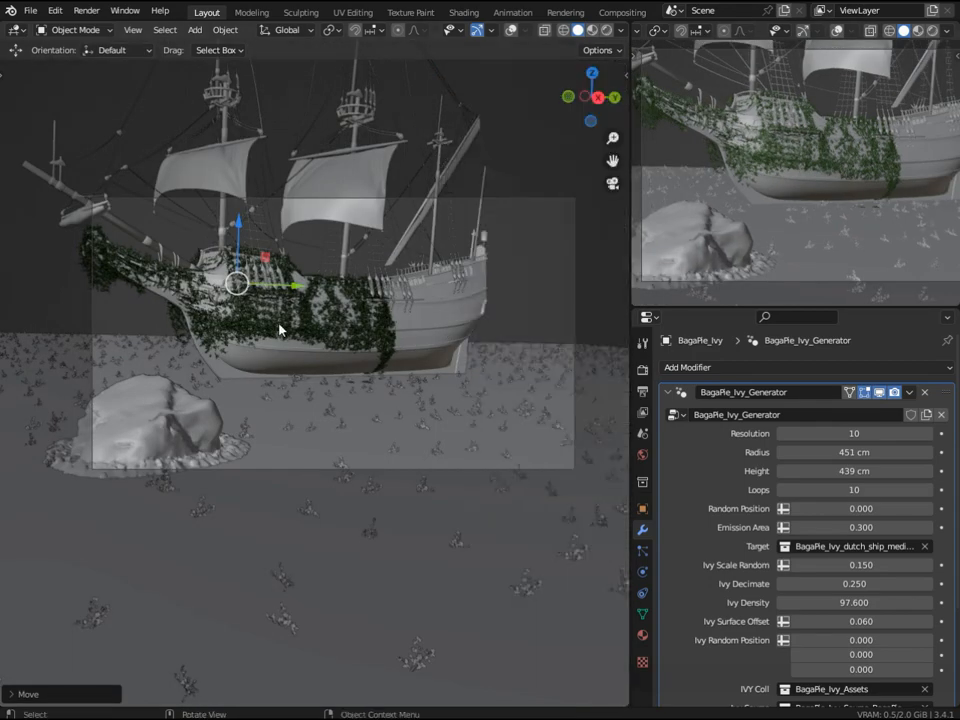
scroll(242, 328, up, 3)
shift+middle_drag(242, 328, 401, 375)
scroll(392, 358, down, 3)
middle_drag(468, 420, 450, 408)
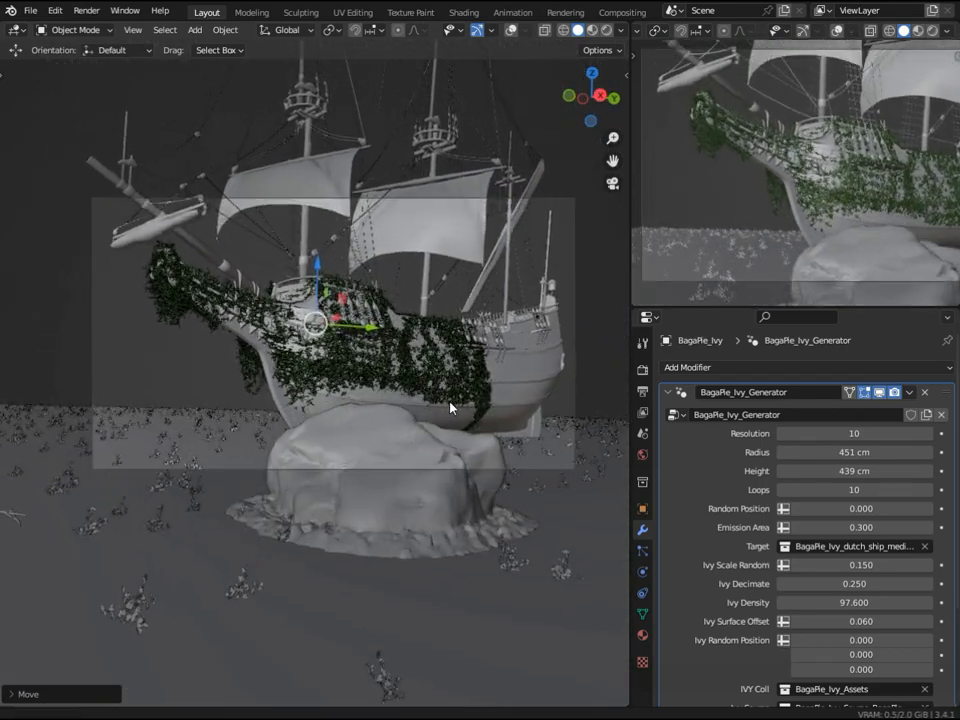
Show the second viewport in rendered shading and look through the World settings.
click(932, 30)
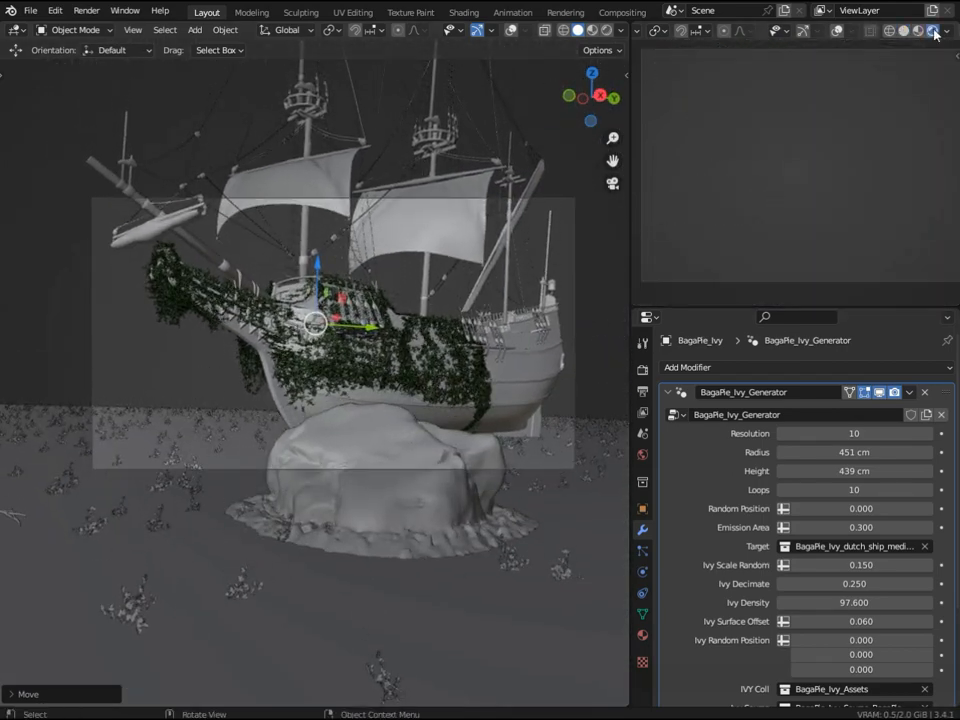
scroll(350, 360, up, 3)
middle_drag(350, 360, 455, 344)
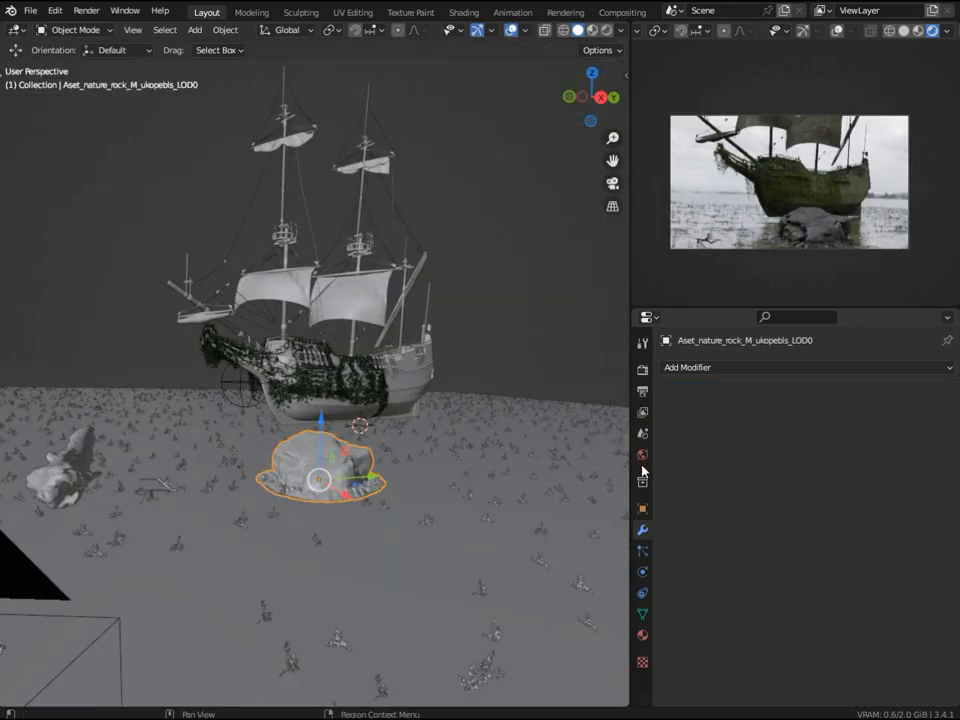
click(642, 454)
click(926, 480)
scroll(776, 440, down, 3)
scroll(776, 442, up, 2)
scroll(776, 448, down, 5)
scroll(778, 452, down, 5)
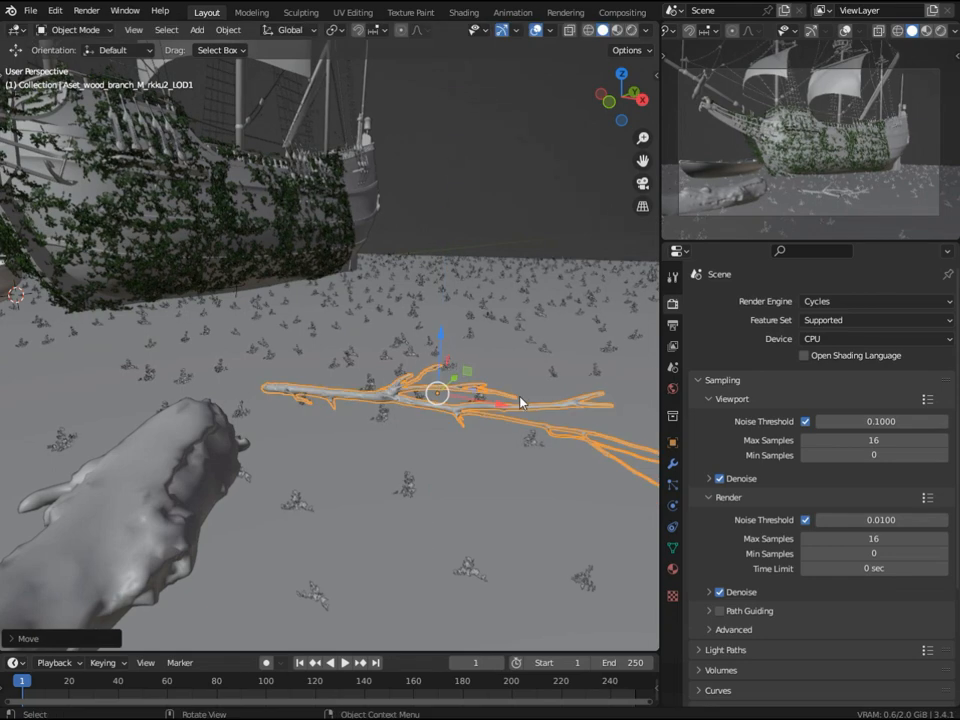
Rotate the fallen branch about Z and move the tree log in the negative Y direction.
key(r)
key(z)
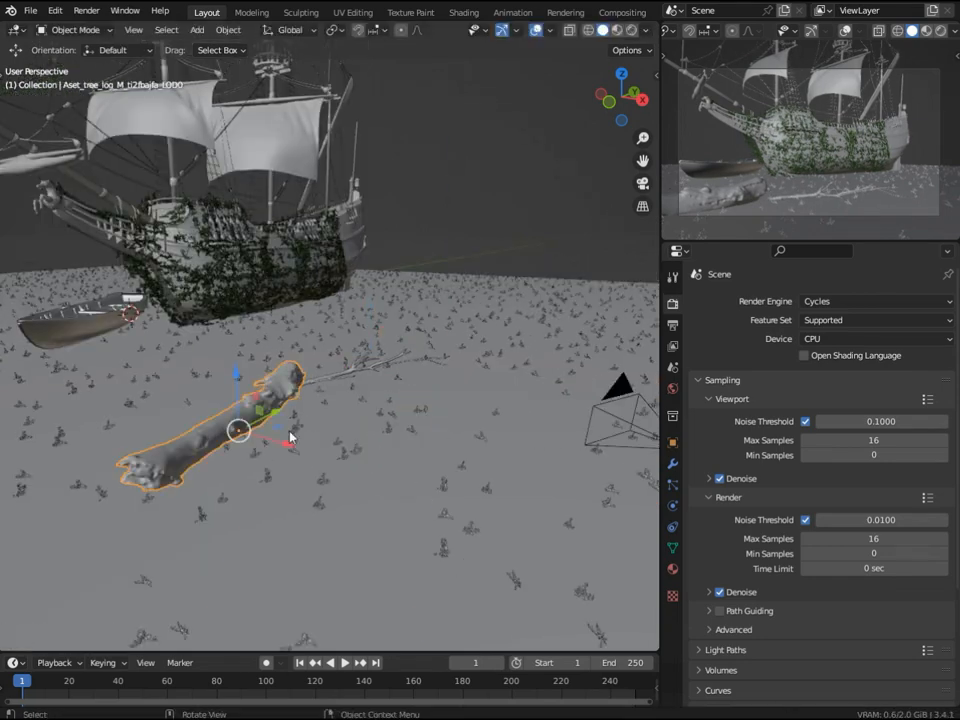
key(g)
key(y)
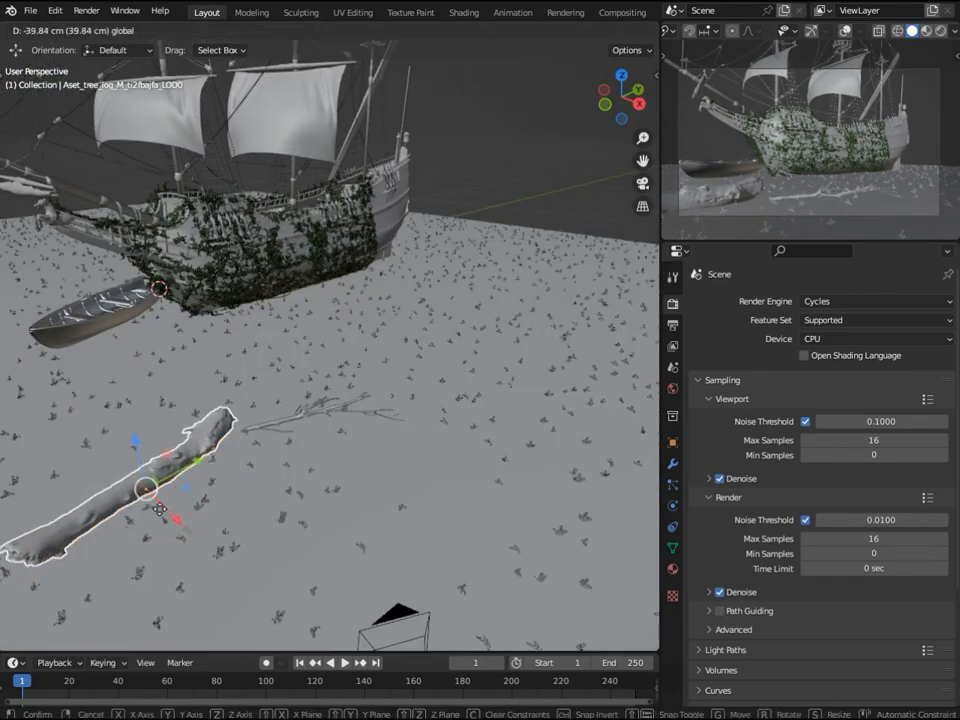
click(160, 510)
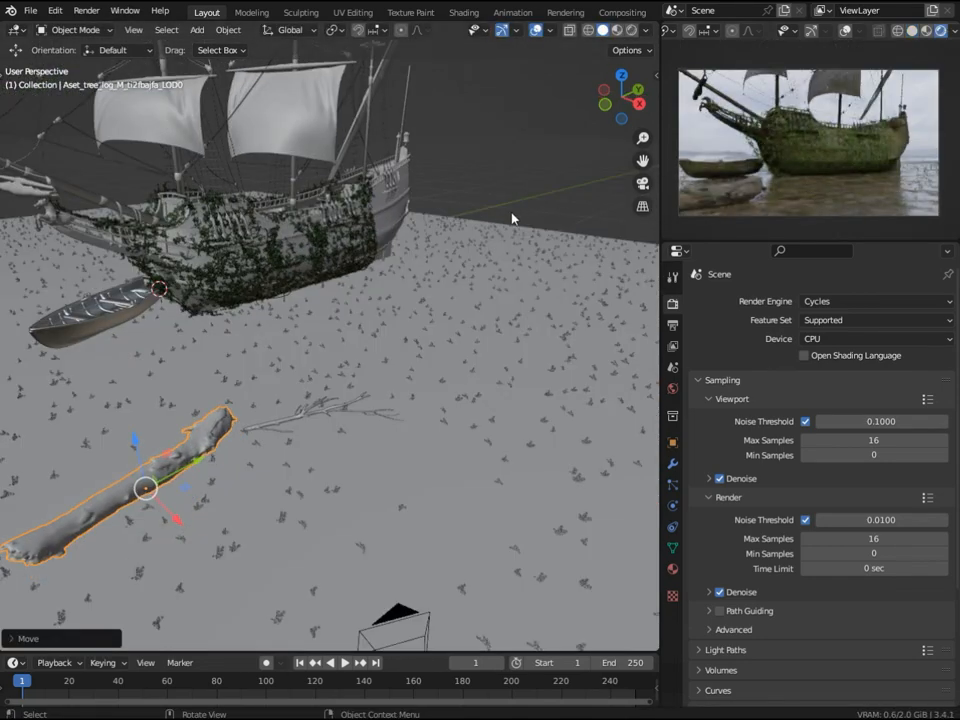
Move the branch along X toward the camera, past the tree log.
click(302, 432)
key(g)
key(x)
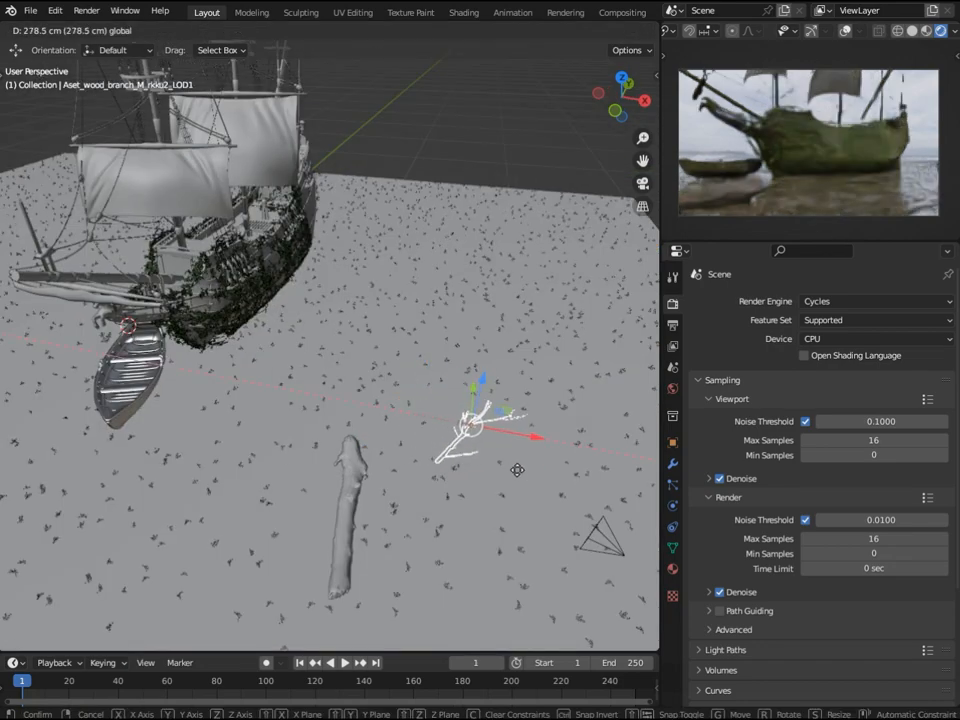
click(516, 480)
scroll(827, 193, up, 6)
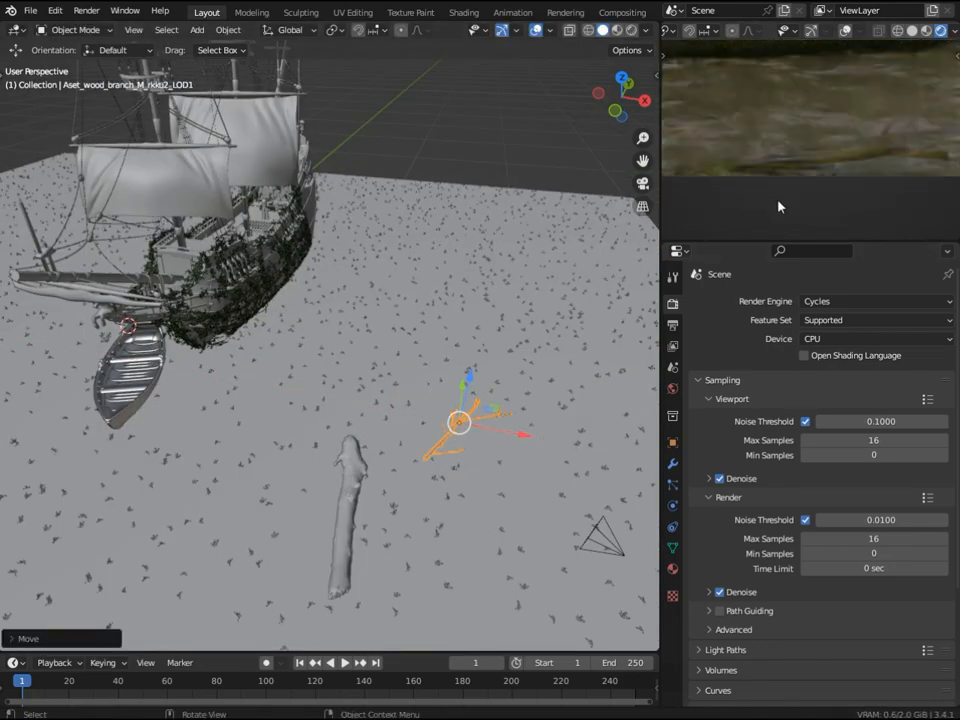
Fine-tune the branch's position along Y and X in the camera view so it lies within the frame's foreground.
key(KP_0)
scroll(492, 511, up, 3)
shift+middle_drag(608, 506, 416, 436)
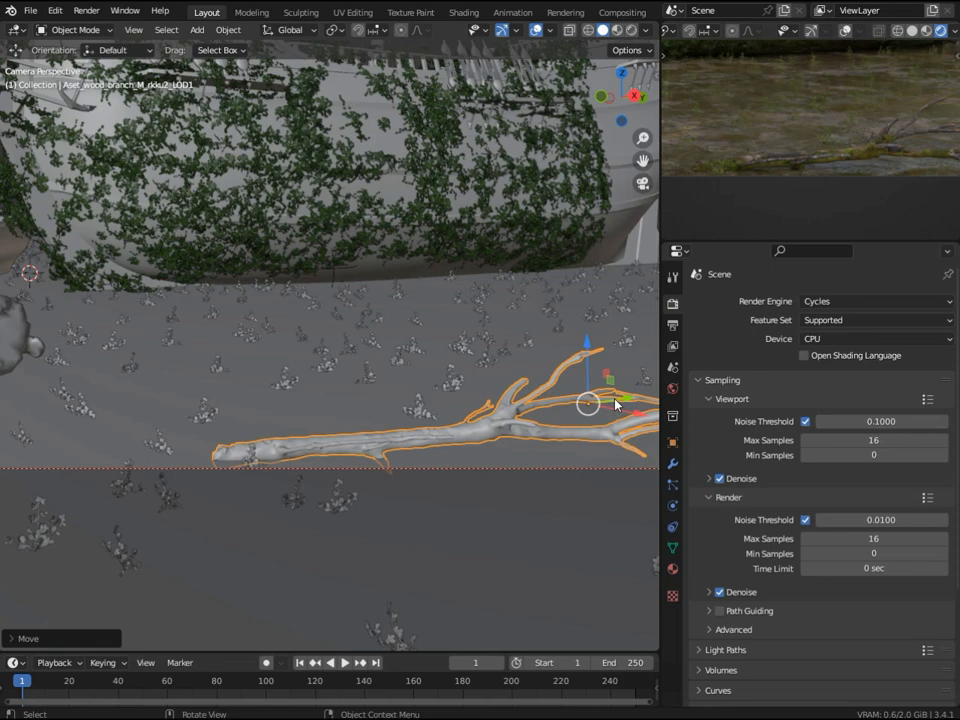
drag(617, 400, 540, 452)
key(g)
key(x)
click(435, 482)
scroll(854, 175, down, 6)
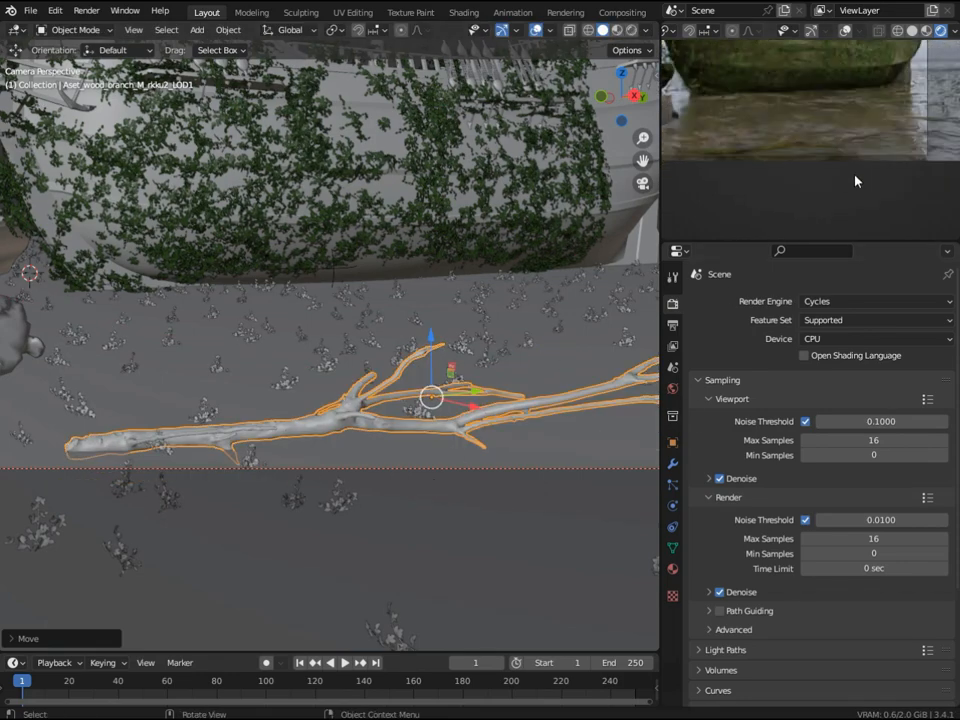
Move the tree log along Y into the camera frame and rotate it about Z.
scroll(144, 387, down, 7)
click(173, 367)
shift+middle_drag(174, 369, 161, 403)
key(g)
key(y)
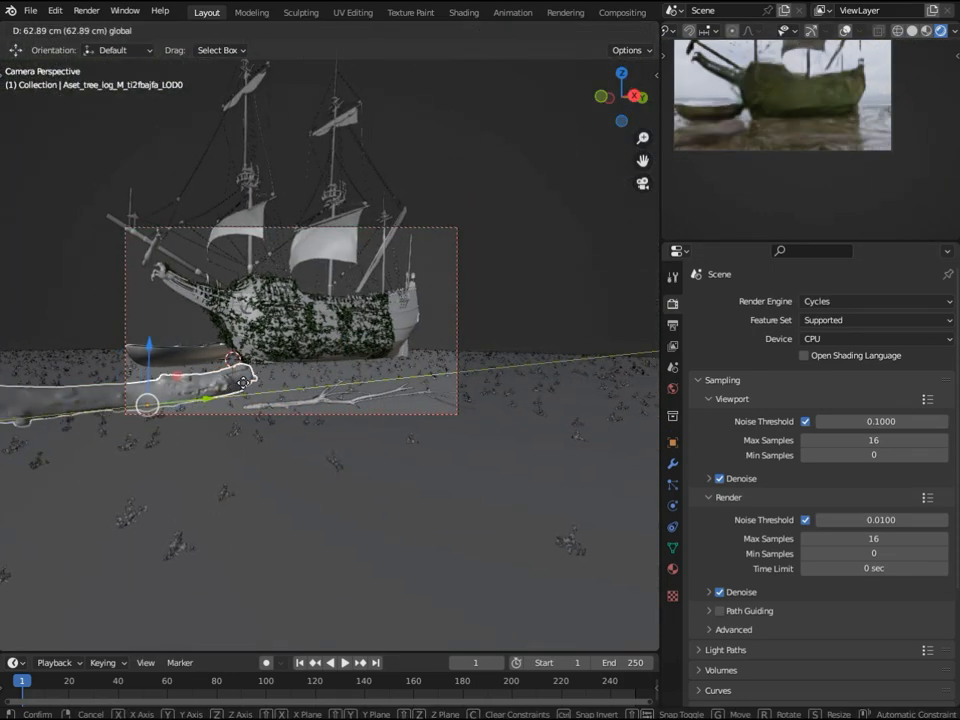
click(277, 459)
key(r)
key(z)
click(264, 447)
Duplicate the tree log, move the copy along Y toward the stern and rotate it about Z to lie sideways.
key(shift+d)
click(270, 445)
key(g)
key(y)
click(542, 395)
key(r)
key(z)
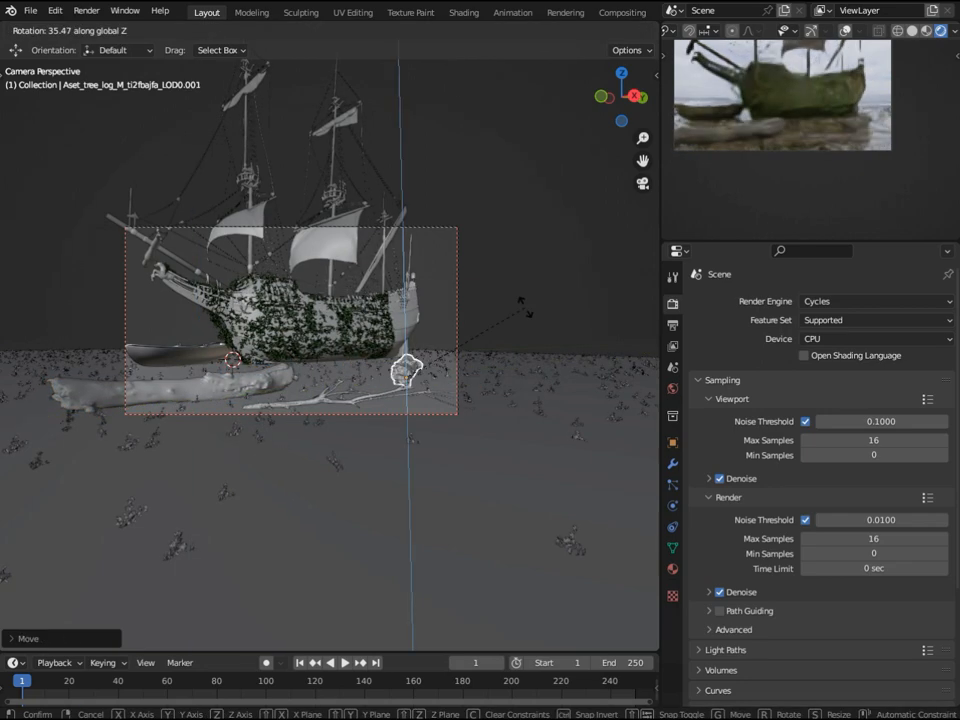
click(442, 271)
drag(443, 378, 486, 378)
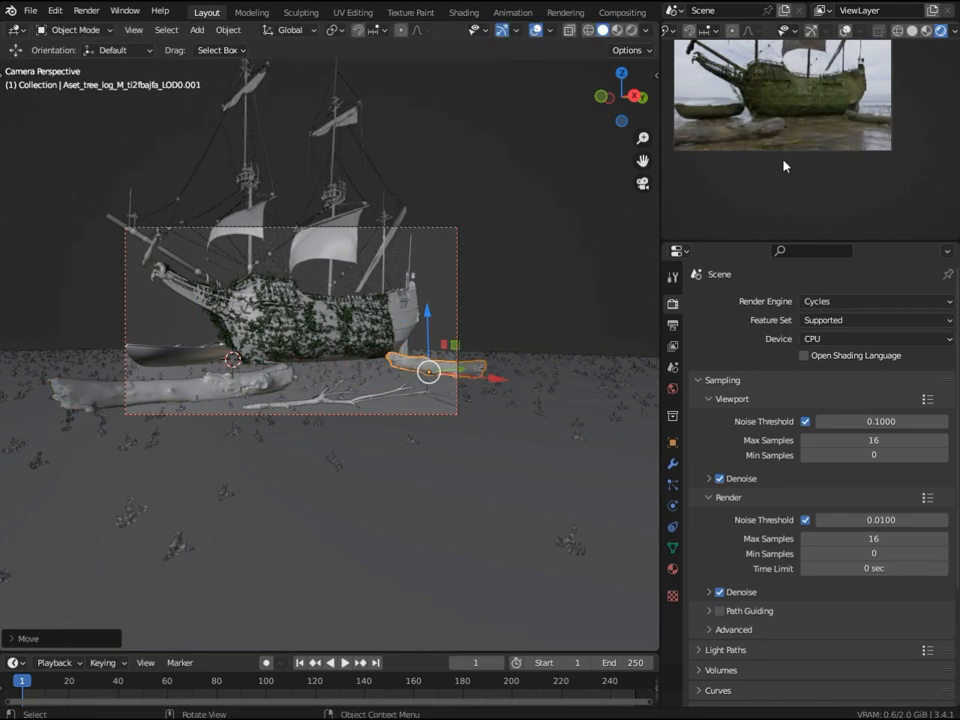
Duplicate the foreground log and position the copy farther back along X, in front of the rowboat.
key(shift+d)
click(261, 437)
key(g)
key(x)
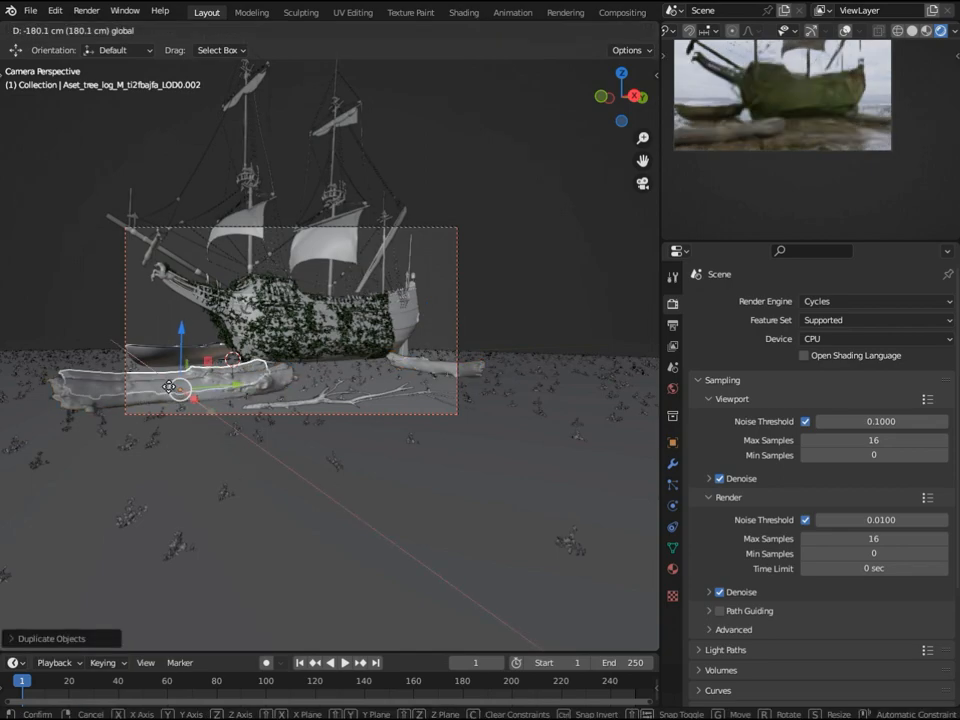
click(253, 350)
scroll(700, 160, up, 1)
shift+middle_drag(700, 160, 767, 195)
middle_drag(213, 363, 320, 415)
scroll(320, 415, down, 4)
drag(174, 377, 299, 437)
drag(282, 374, 298, 453)
shift+middle_drag(782, 158, 727, 160)
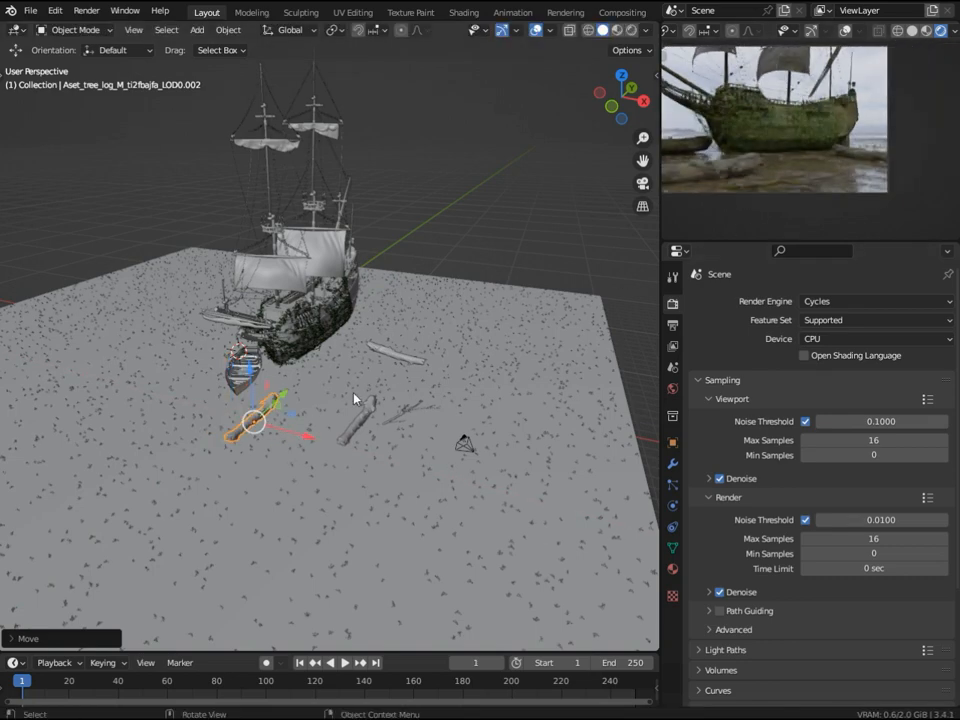
Duplicate the log near the rowboat and place the copy on the ground beyond the ship's stern.
key(shift+d)
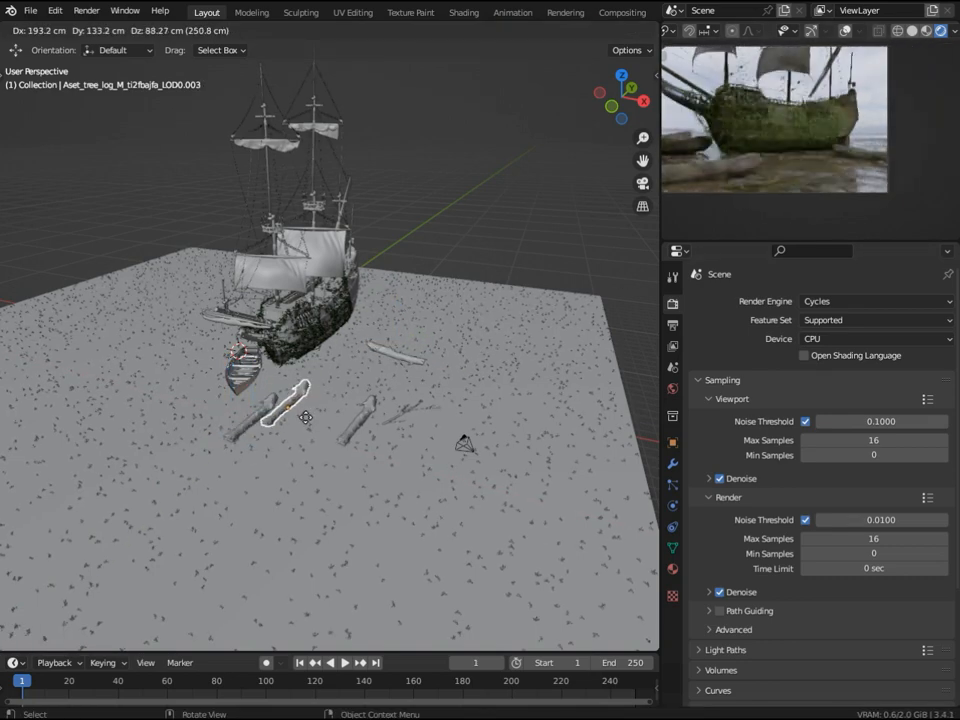
click(452, 388)
drag(423, 320, 464, 327)
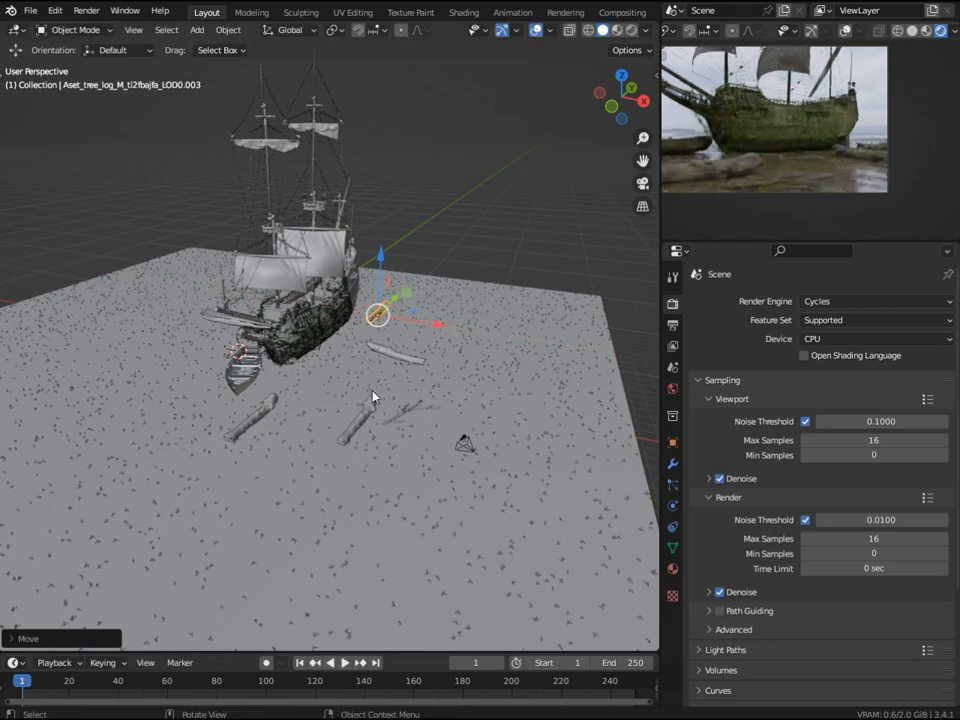
Duplicate the log near the stern and rotate and shift the copy.
key(shift+d)
key(r)
click(442, 285)
drag(442, 363, 396, 357)
key(KP_Decimal)
middle_drag(435, 377, 298, 364)
key(r)
click(429, 337)
Move the new log along Y so it lies in front of the ship's hull.
key(g)
key(y)
click(158, 352)
middle_drag(158, 352, 140, 347)
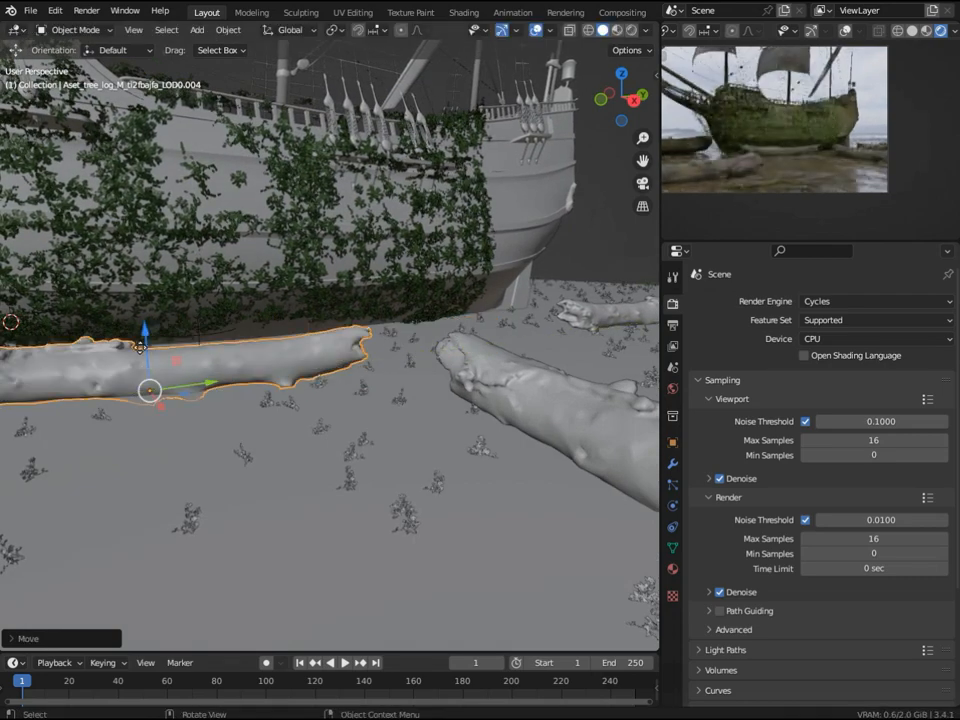
scroll(257, 396, down, 6)
key(g)
key(y)
click(243, 415)
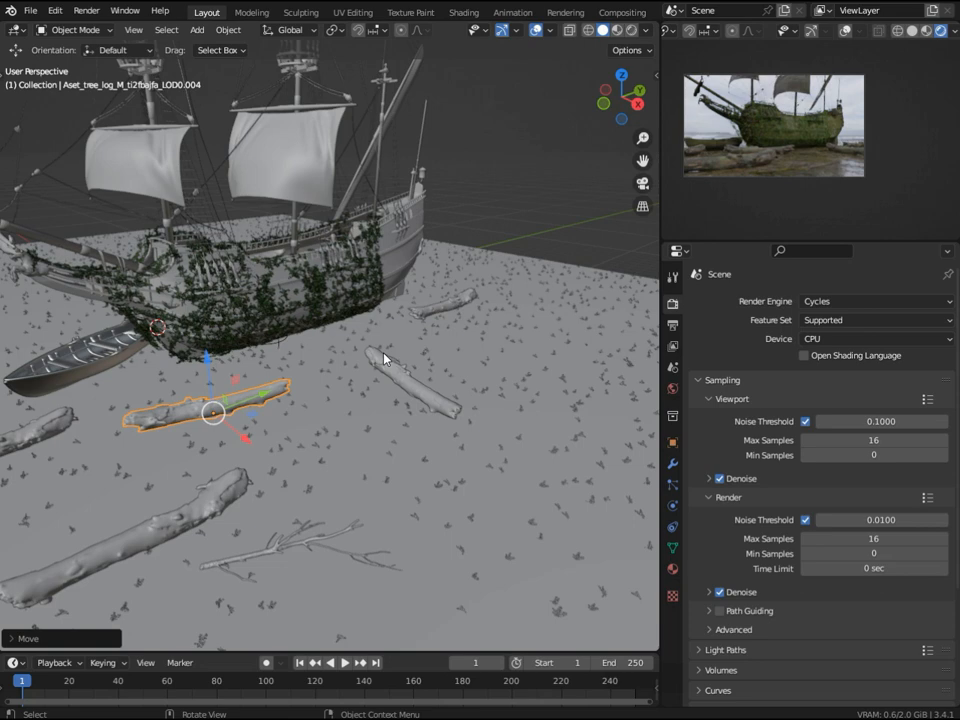
Duplicate the rowboat, rotate the copy about Z and move it along X in front of the ship's hull.
scroll(384, 358, down, 2)
click(163, 352)
key(shift+d)
key(r)
key(z)
click(272, 503)
drag(262, 415, 358, 422)
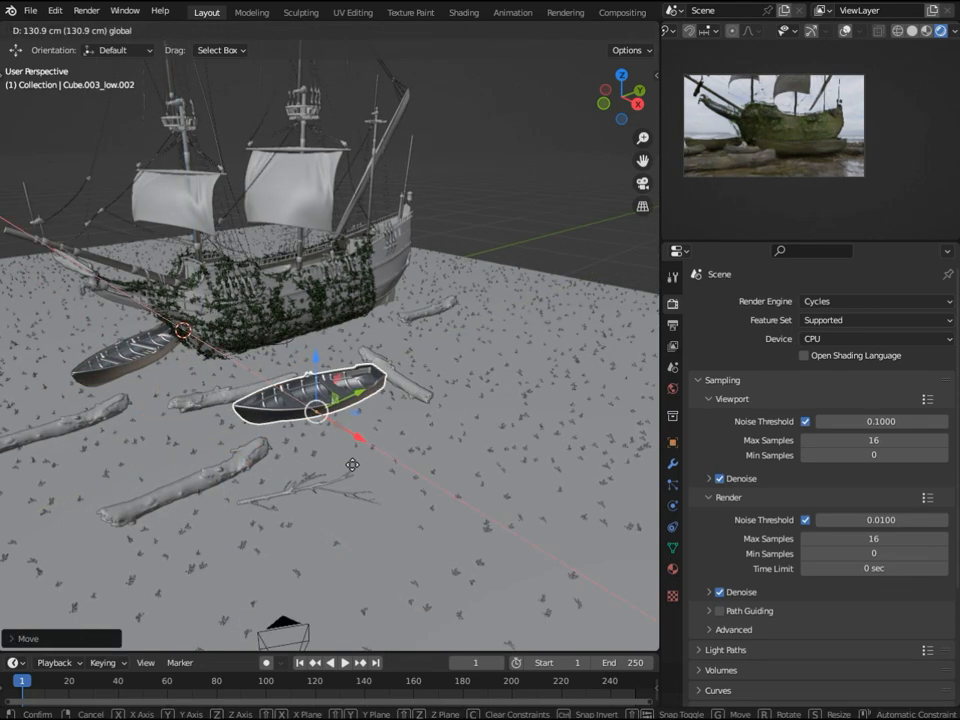
scroll(555, 321, up, 4)
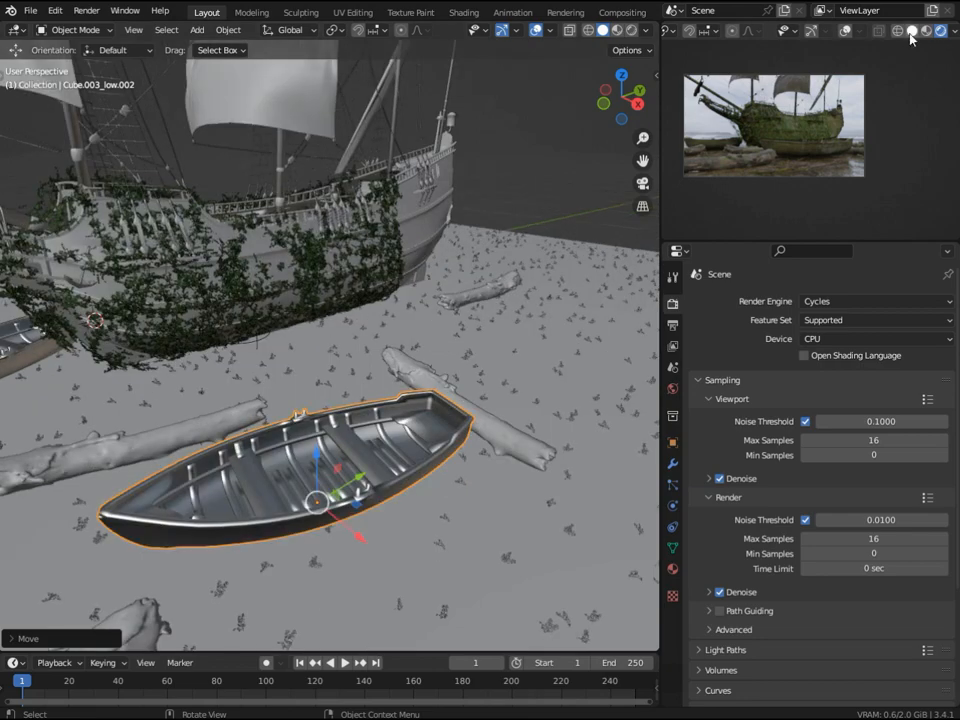
Set the second viewport to solid shading and show the main viewport's camera view in rendered shading.
click(911, 32)
key(KP_0)
click(633, 32)
scroll(325, 347, up, 2)
shift+middle_drag(192, 438, 184, 437)
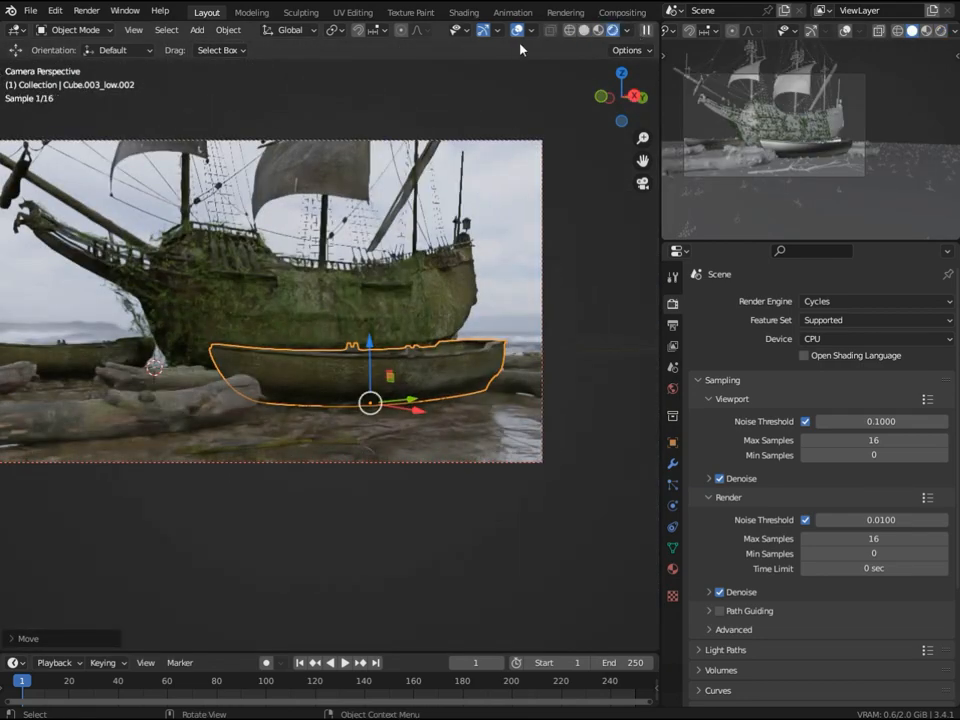
shift+middle_drag(157, 356, 204, 356)
Move the log in front of the original rowboat along Y, farther into the camera frame.
click(124, 361)
mouse_move(182, 375)
mouse_down()
mouse_move(204, 374)
mouse_move(164, 379)
mouse_up()
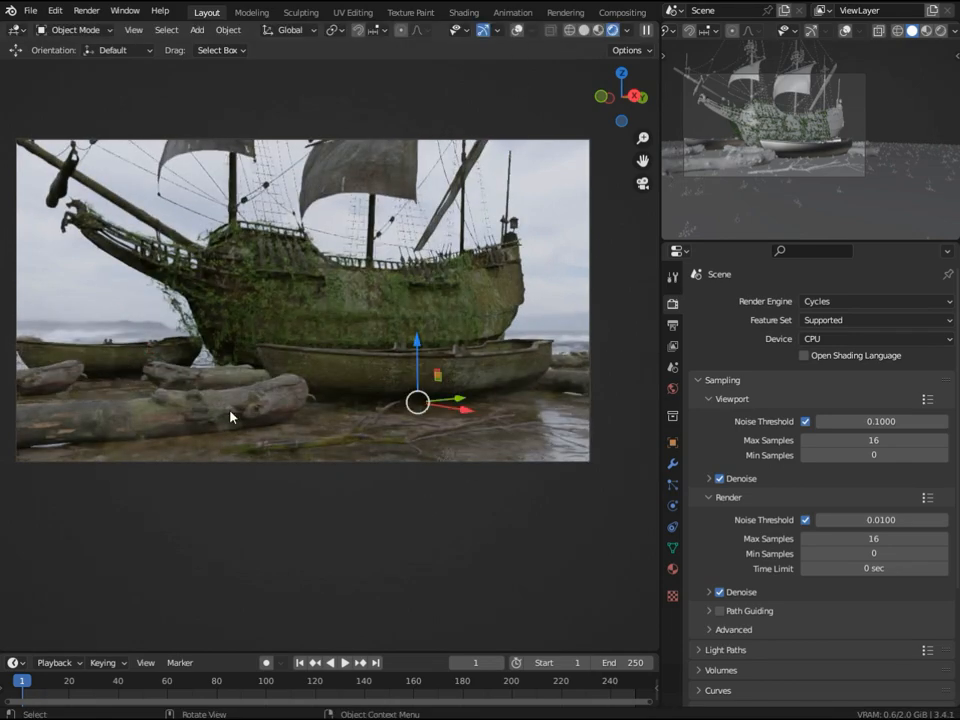
click(232, 412)
click(46, 386)
drag(21, 393, 62, 391)
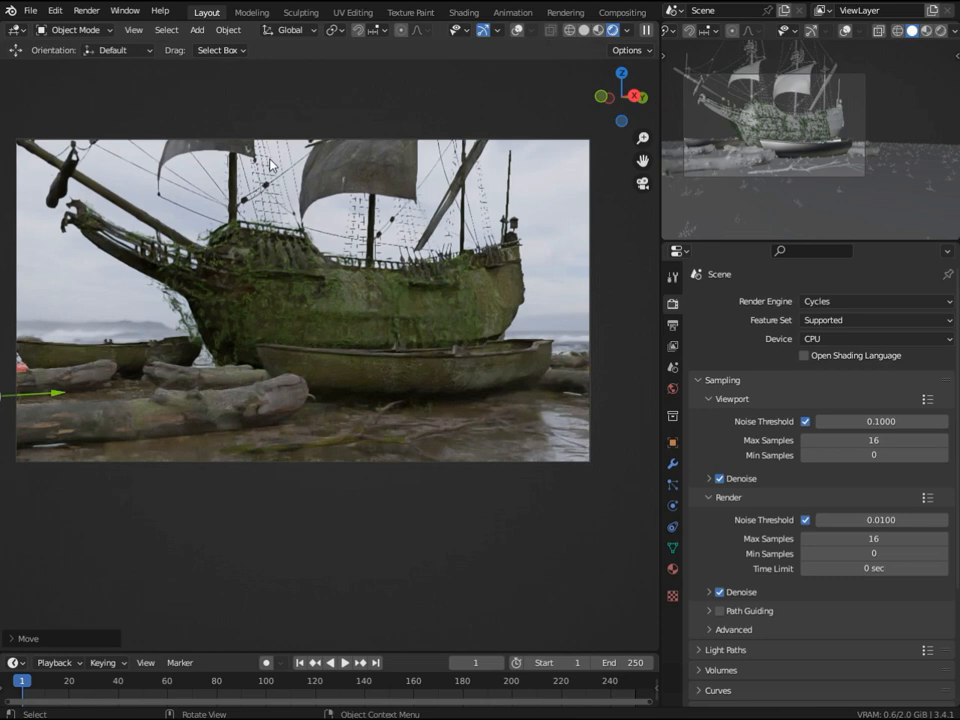
Rotate the duplicated rowboat about Z so its bow points toward the camera.
click(425, 405)
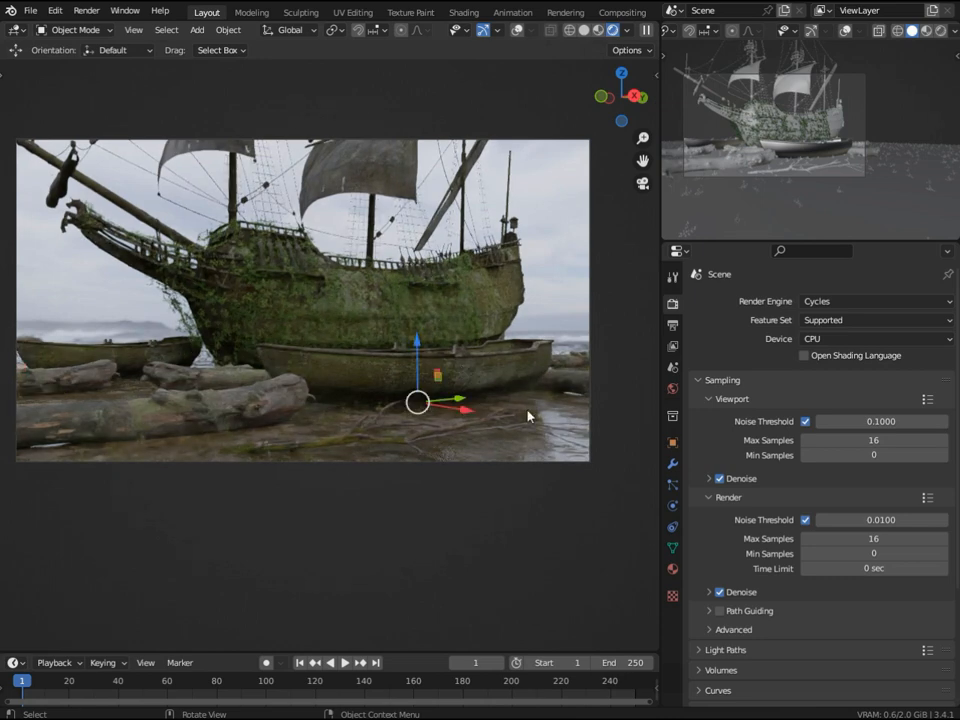
key(r)
key(z)
click(495, 178)
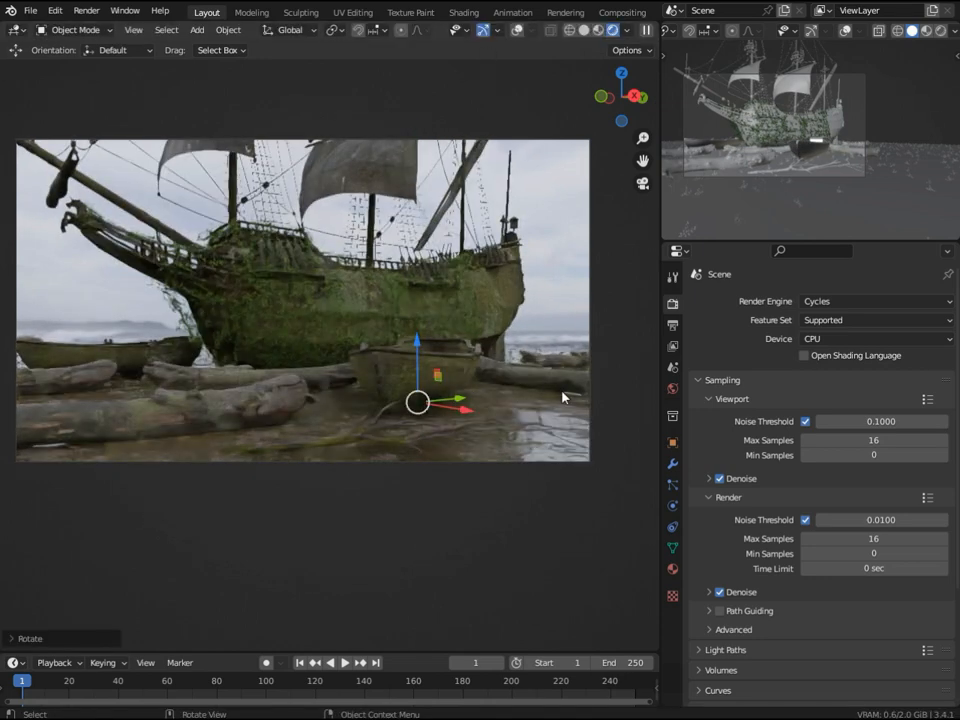
Reposition the duplicated rowboat along Y and bring it closer to the camera along X.
key(y)
click(482, 403)
key(g)
key(x)
click(482, 387)
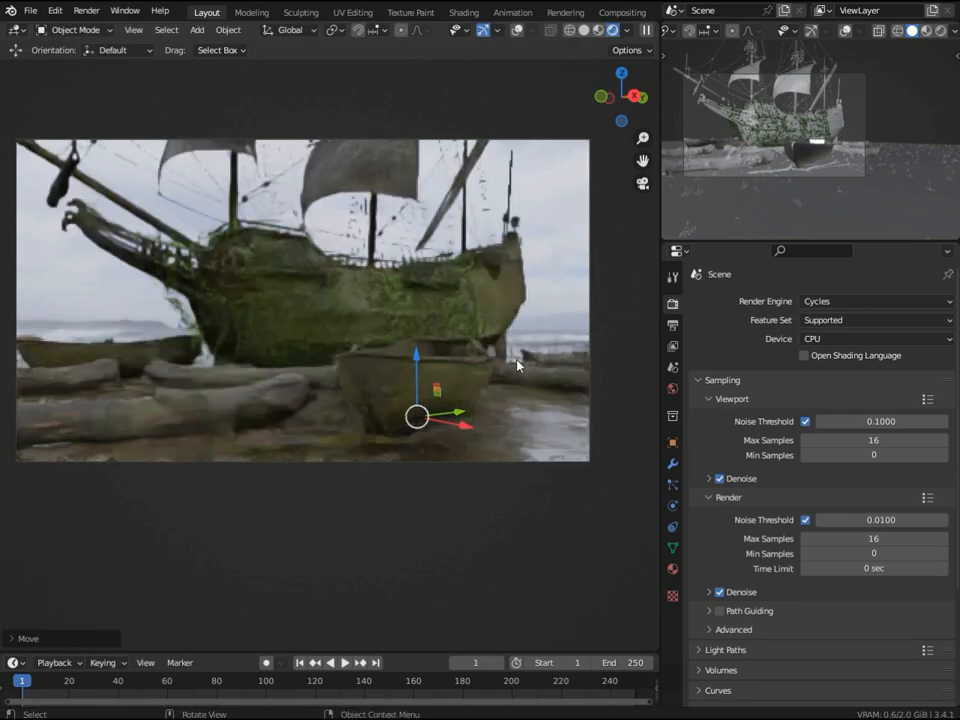
Shift the duplicated rowboat along Y toward the foreground log and refine its rotation about Z.
key(r)
key(z)
click(486, 400)
drag(459, 411, 435, 412)
key(r)
key(z)
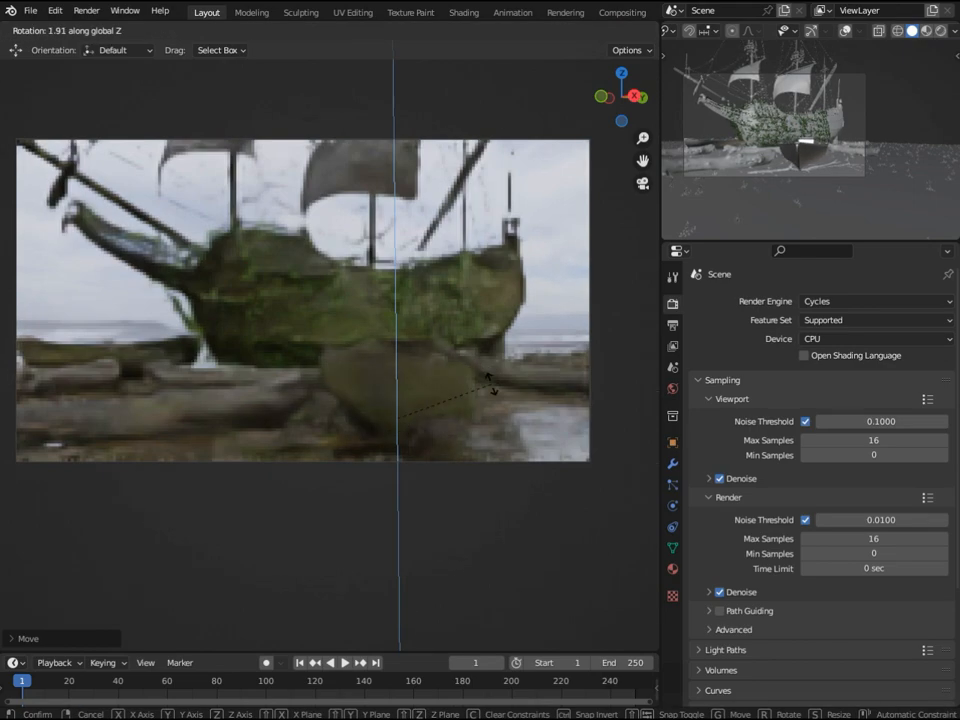
click(490, 384)
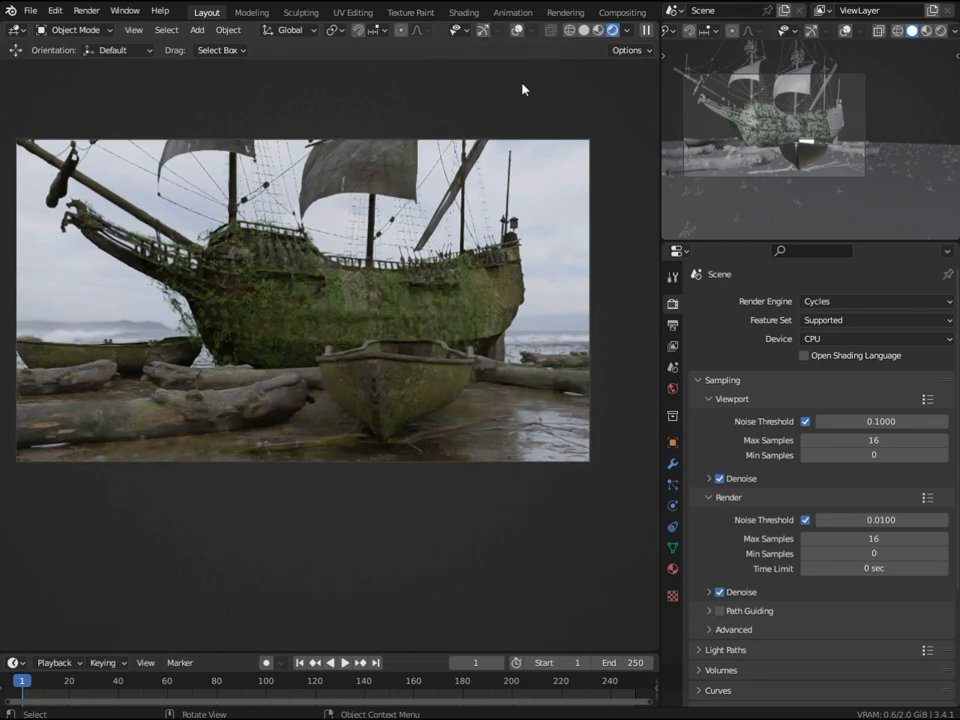
Move the branch along Y beneath the rowboat's bow, hide the gizmos and return the main viewport to solid shading.
key(g)
key(y)
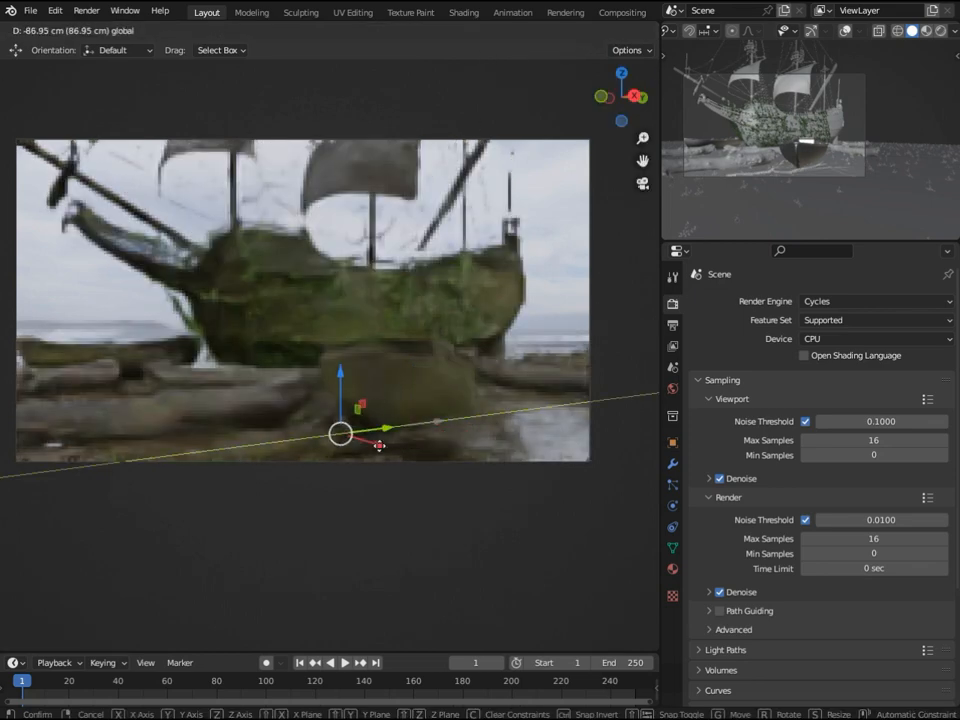
click(506, 559)
click(482, 30)
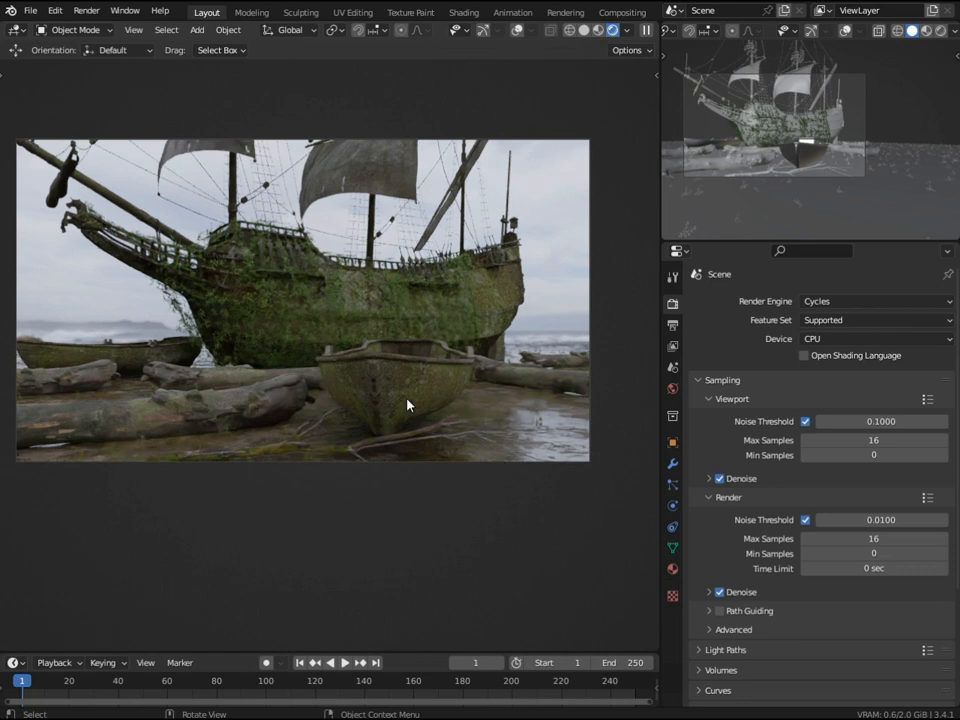
click(584, 31)
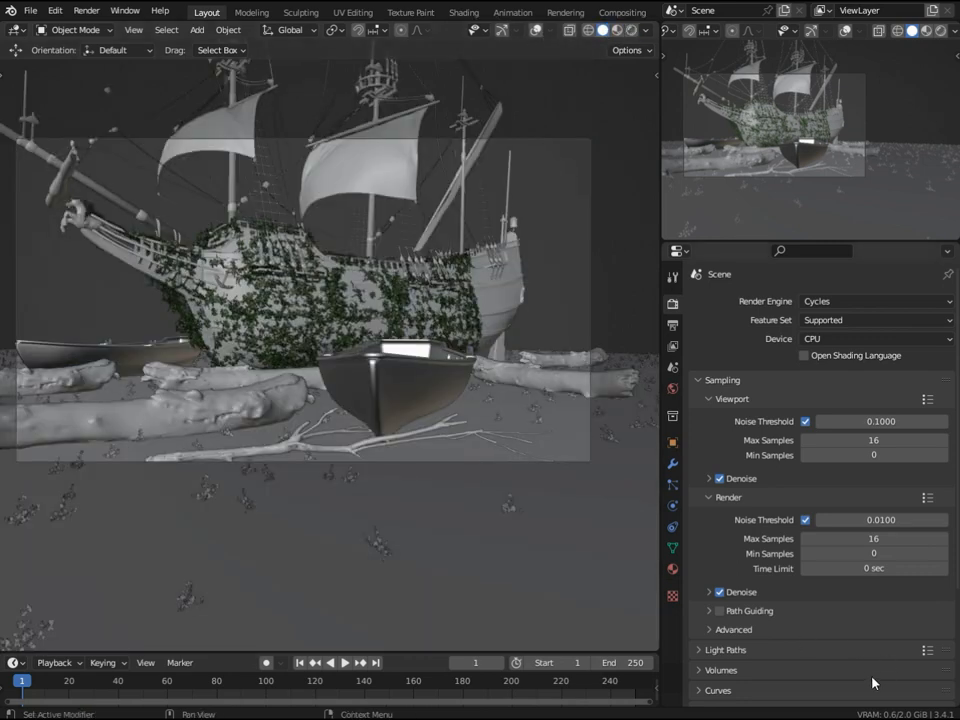
Move the duplicated ivy's parent empty along X from beside the ship's bow toward the foreground rowboat.
click(388, 275)
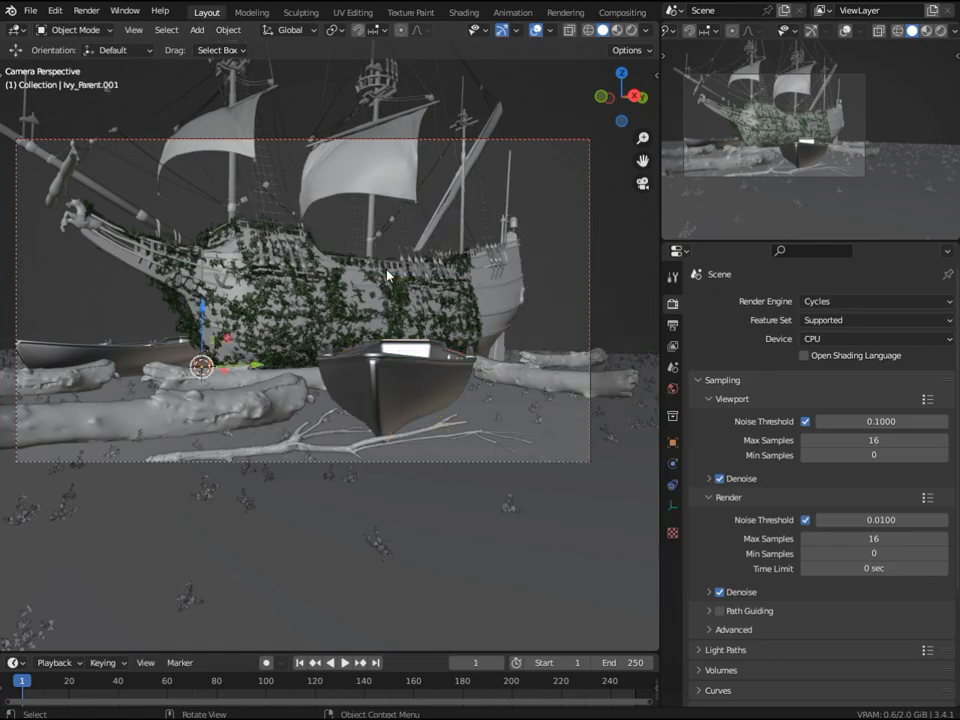
middle_drag(379, 303, 525, 440)
drag(161, 384, 441, 437)
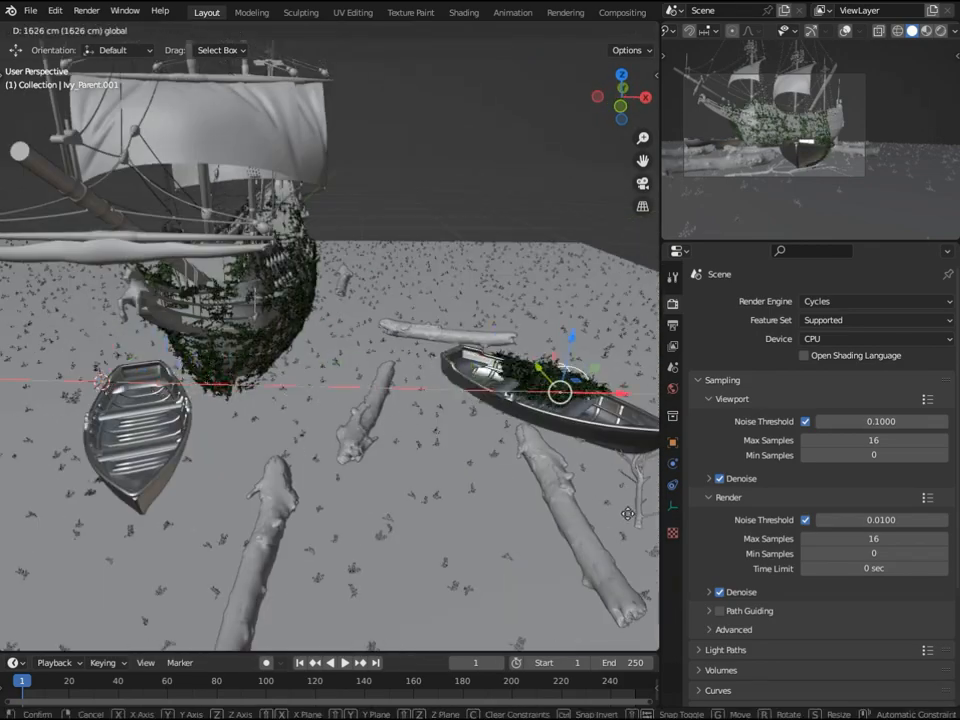
drag(628, 513, 568, 476)
key(KP_Decimal)
Refine the ivy parent's position until the ivy wraps the foreground rowboat, and return to the camera view.
scroll(448, 421, down, 10)
middle_drag(448, 419, 468, 410)
scroll(362, 370, down, 2)
drag(315, 317, 540, 442)
middle_drag(584, 463, 490, 453)
drag(251, 498, 388, 500)
middle_drag(400, 458, 461, 463)
drag(476, 466, 339, 435)
key(KP_0)
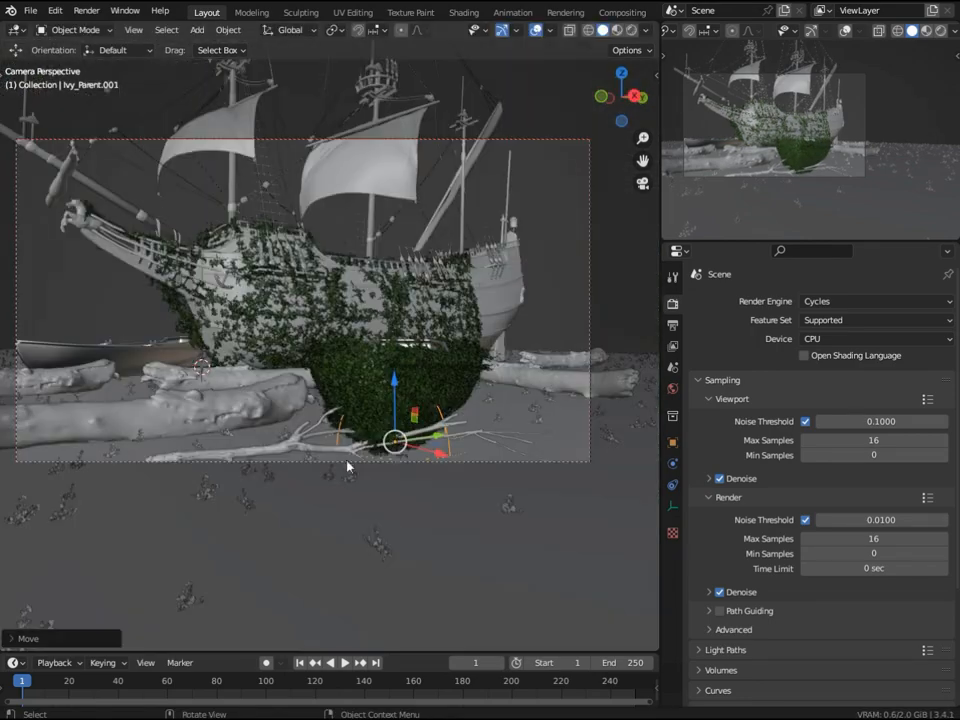
Preview the ivy-covered rowboat rendered without overlays in the main viewport, and return to solid shading.
click(631, 30)
click(517, 30)
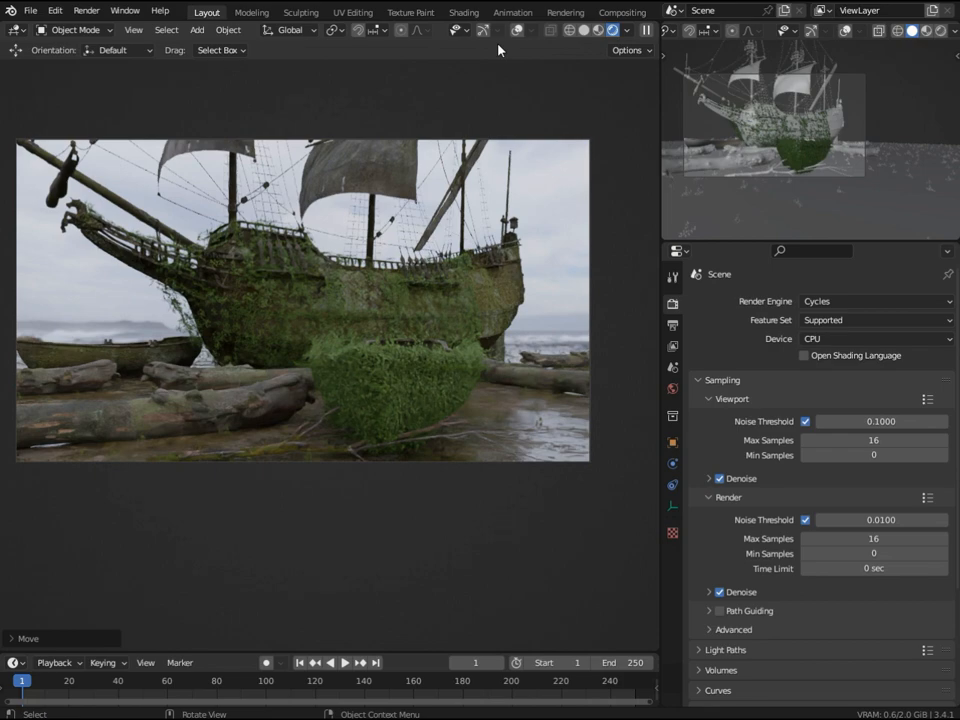
click(585, 30)
In wireframe shading near the 3D cursor, hide the ground plane, the separate large plant and the rowboat beside the ship.
mouse_move(390, 372)
middle_down()
mouse_move(364, 405)
mouse_move(421, 400)
middle_up()
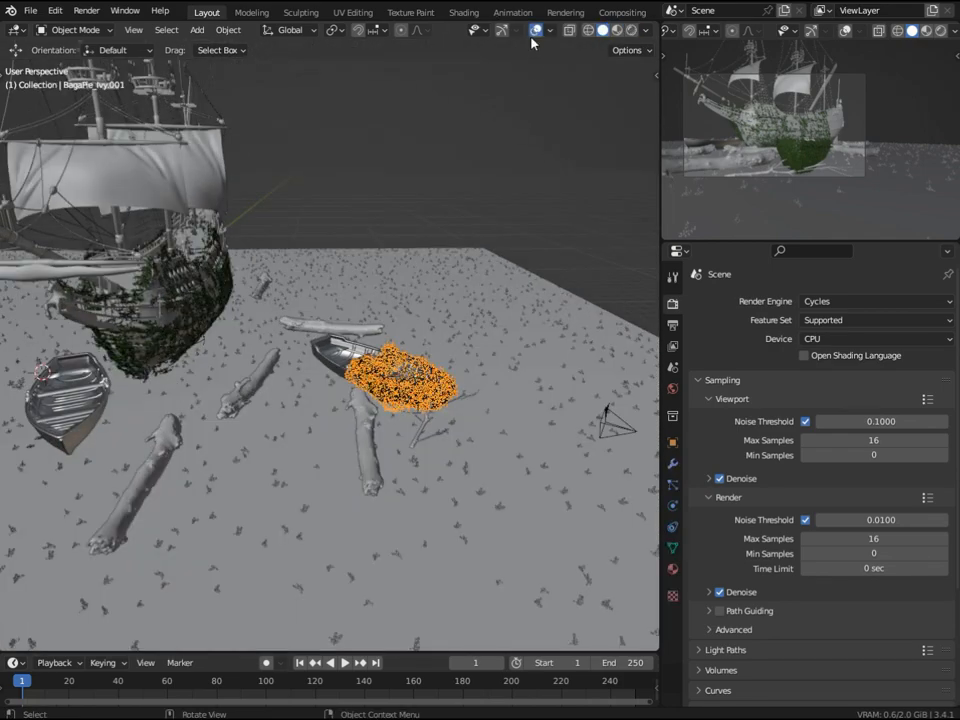
shift+middle_drag(155, 381, 200, 375)
scroll(200, 375, up, 3)
middle_drag(200, 375, 260, 385)
middle_drag(114, 470, 214, 495)
scroll(214, 495, up, 4)
shift+middle_drag(230, 270, 558, 118)
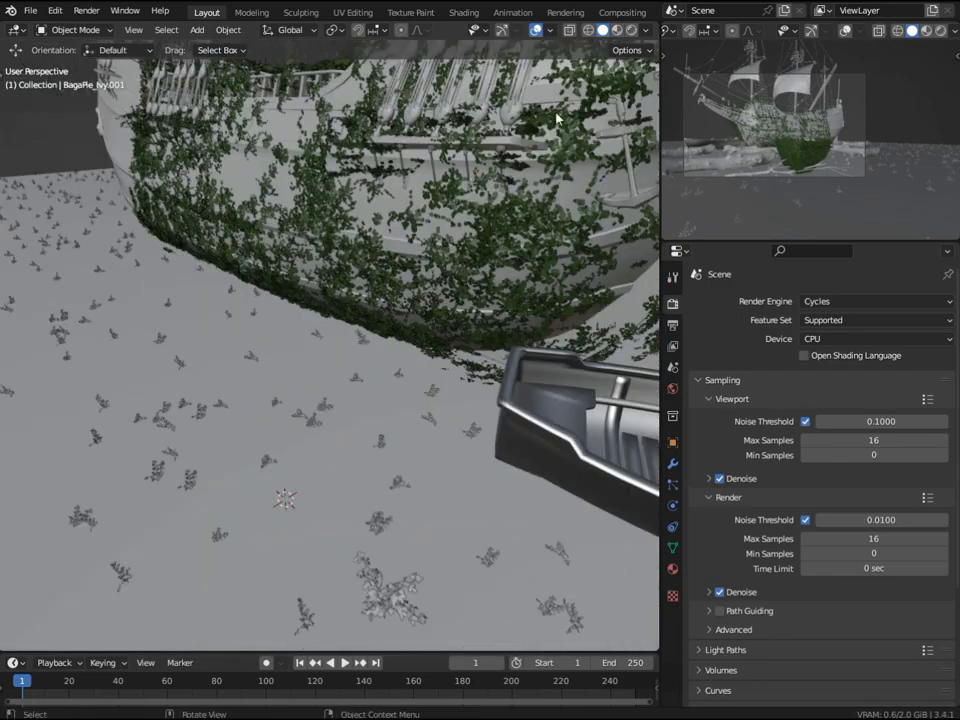
click(589, 32)
click(376, 529)
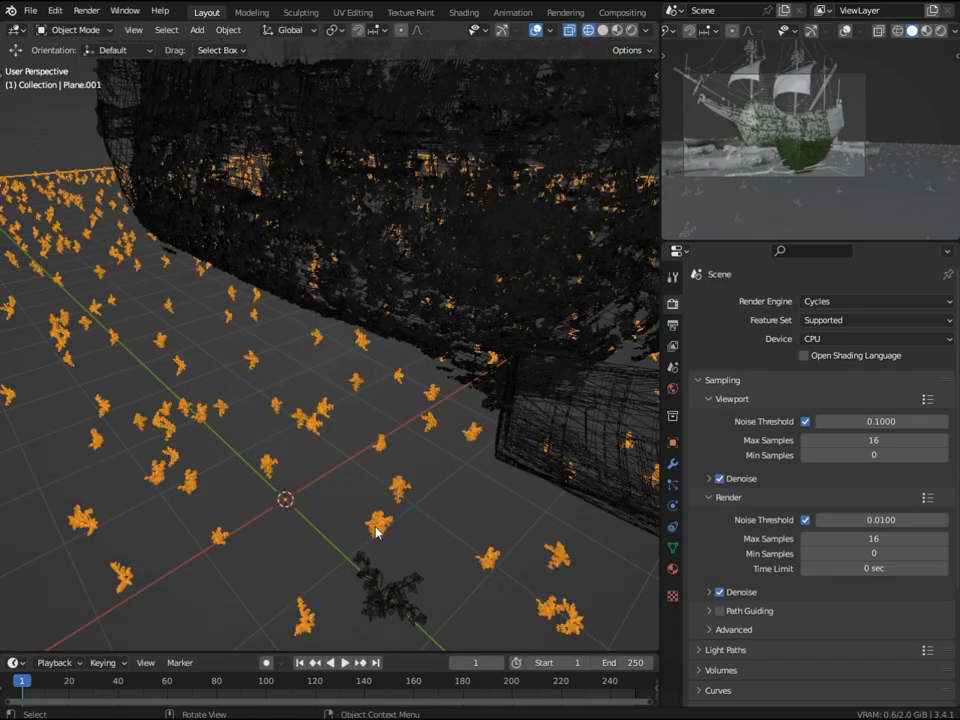
key(h)
click(392, 601)
key(h)
middle_drag(450, 484, 538, 428)
click(534, 380)
key(h)
Select the ivy leaf source BagaPie_Ivy_2, show its BagaPie settings and set the secondary viewport to rendered shading.
shift+middle_drag(228, 414, 165, 416)
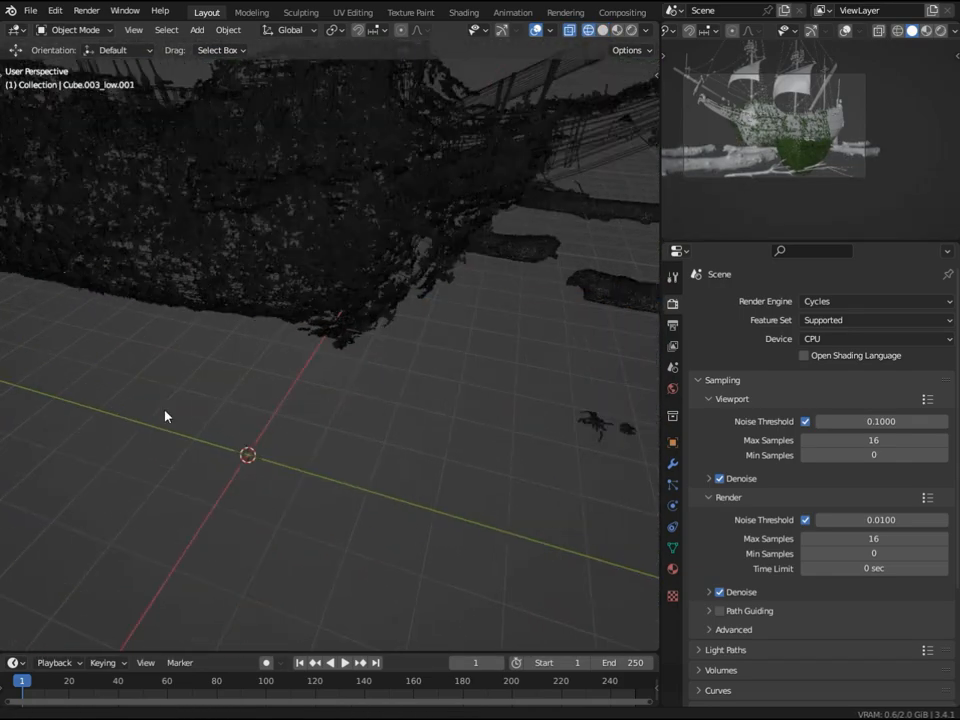
shift+middle_drag(632, 430, 424, 432)
click(424, 432)
click(940, 31)
scroll(774, 220, up, 6)
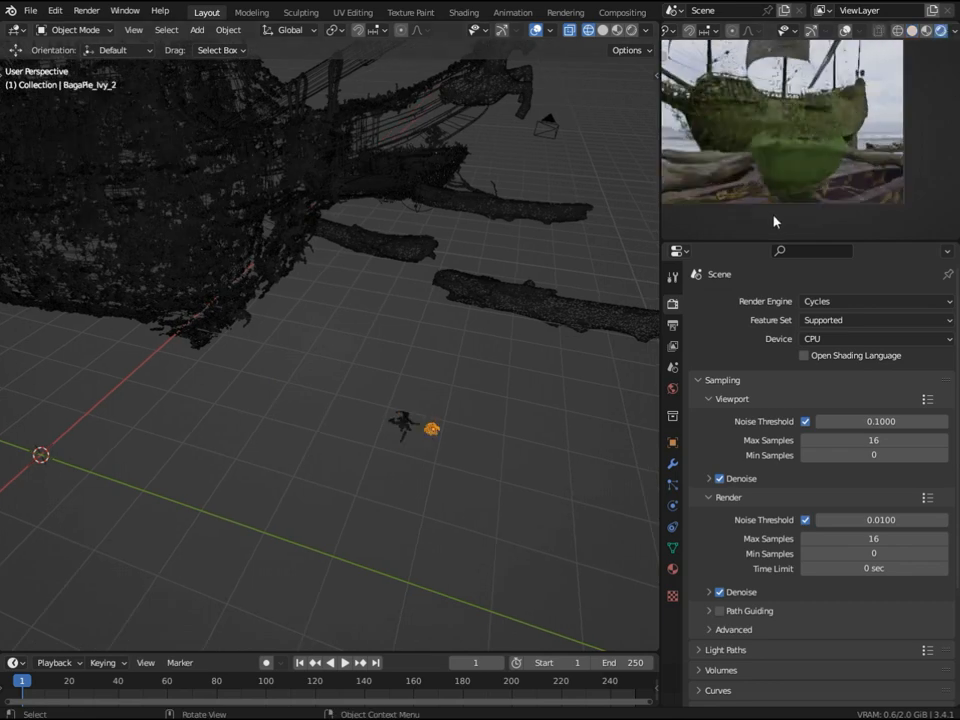
key(n)
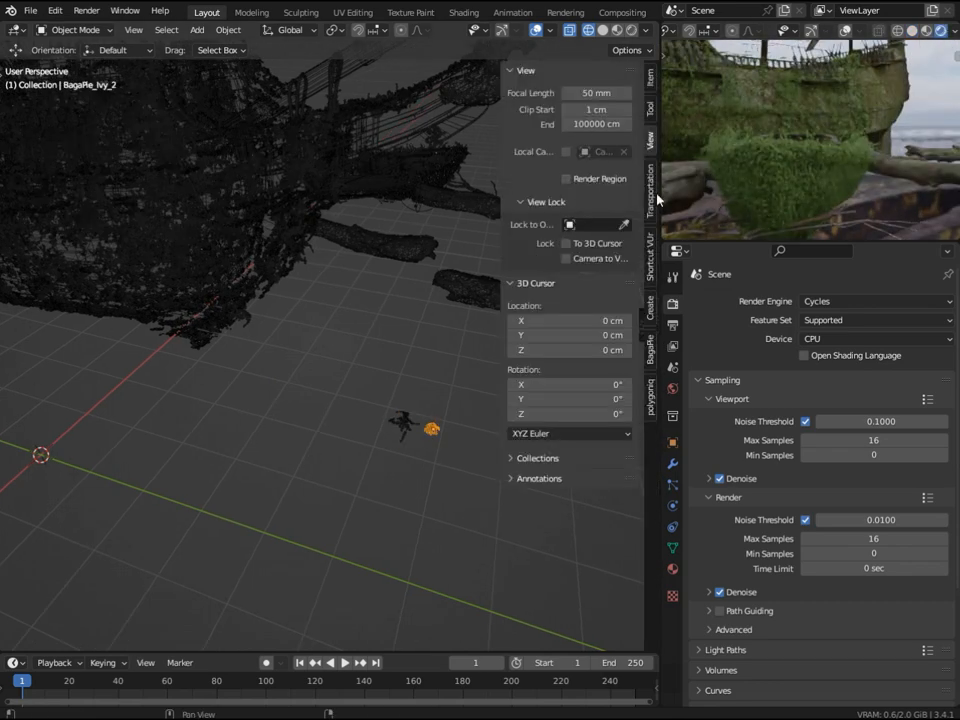
click(650, 348)
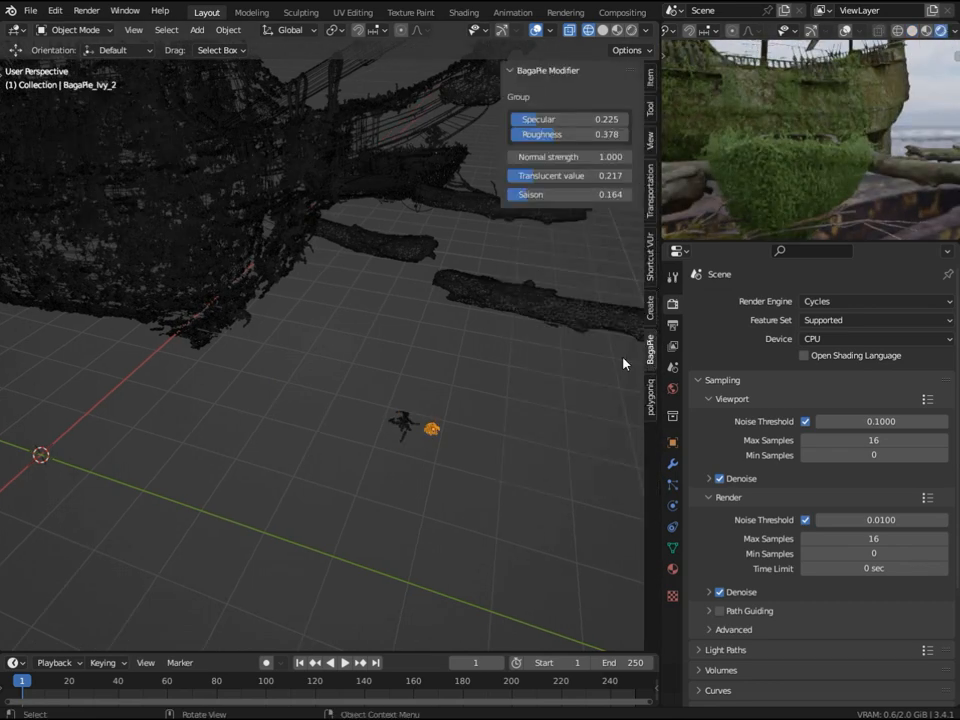
Try a Saison value of 0.557 on BagaPie_Ivy_2 and check the leaf colour in the rendered preview.
scroll(268, 386, up, 5)
scroll(828, 158, up, 3)
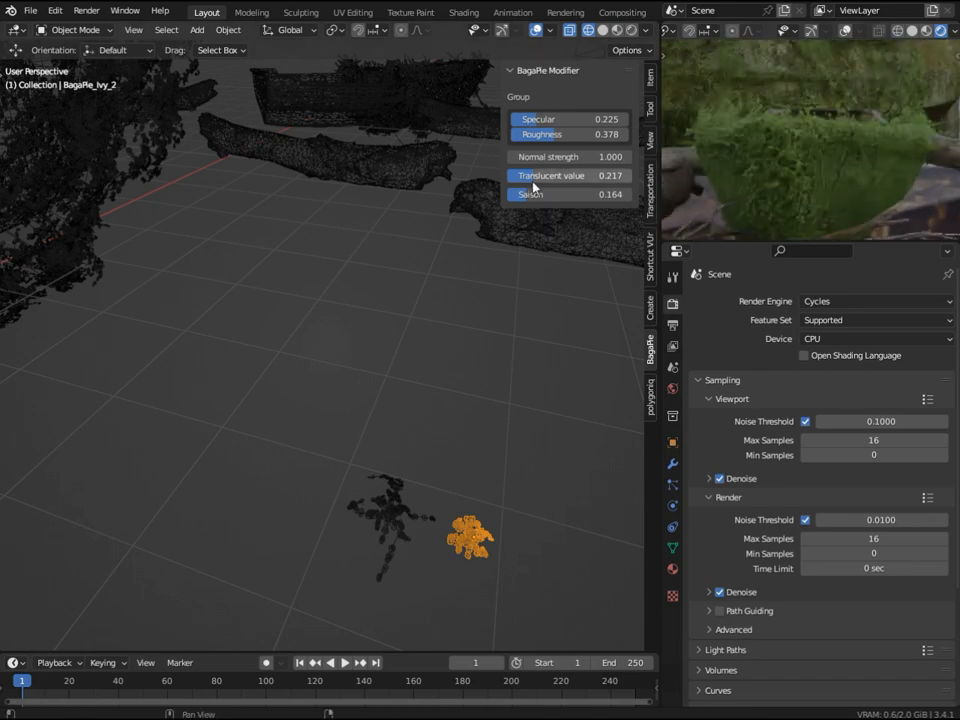
drag(531, 194, 577, 194)
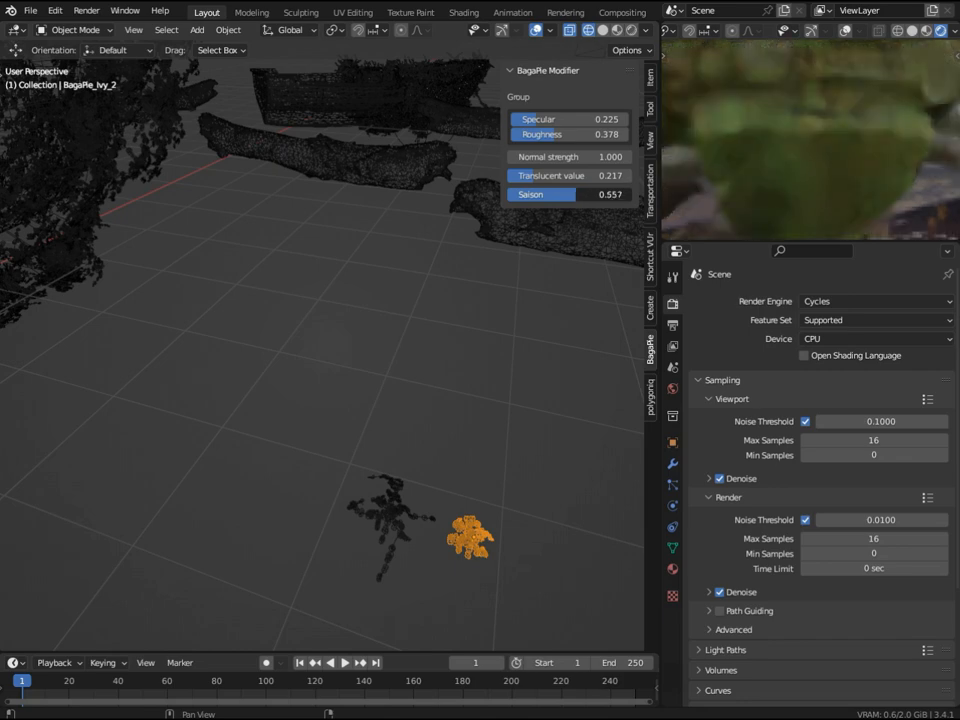
scroll(827, 146, down, 4)
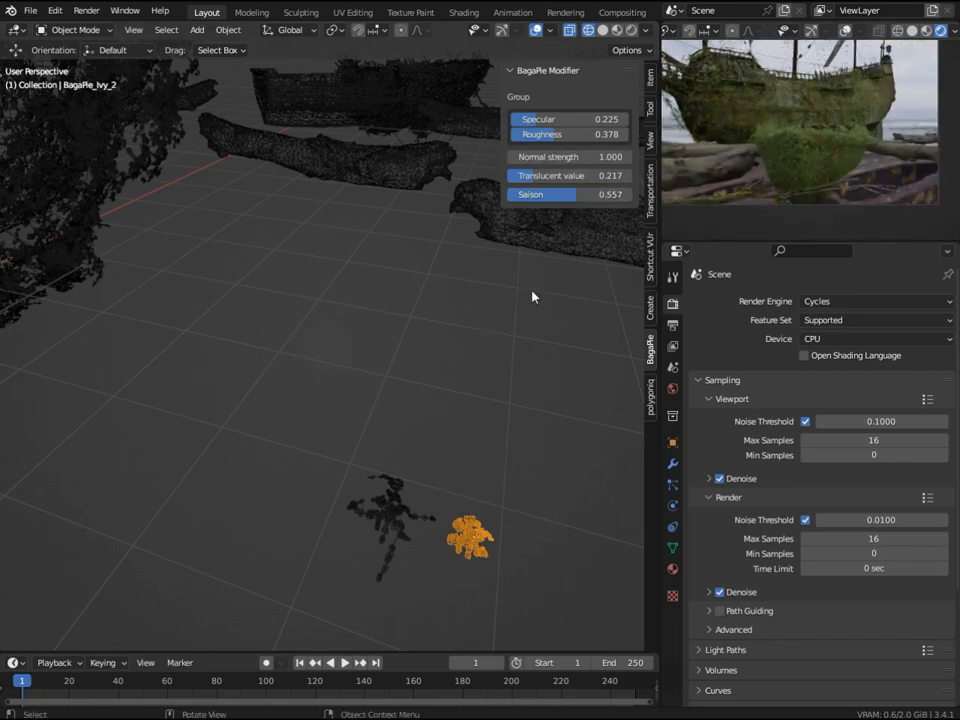
Set the Saison value of BagaPie_Ivy_2 to 0.146.
scroll(514, 296, up, 3)
scroll(885, 159, up, 6)
drag(553, 194, 502, 194)
scroll(861, 197, down, 3)
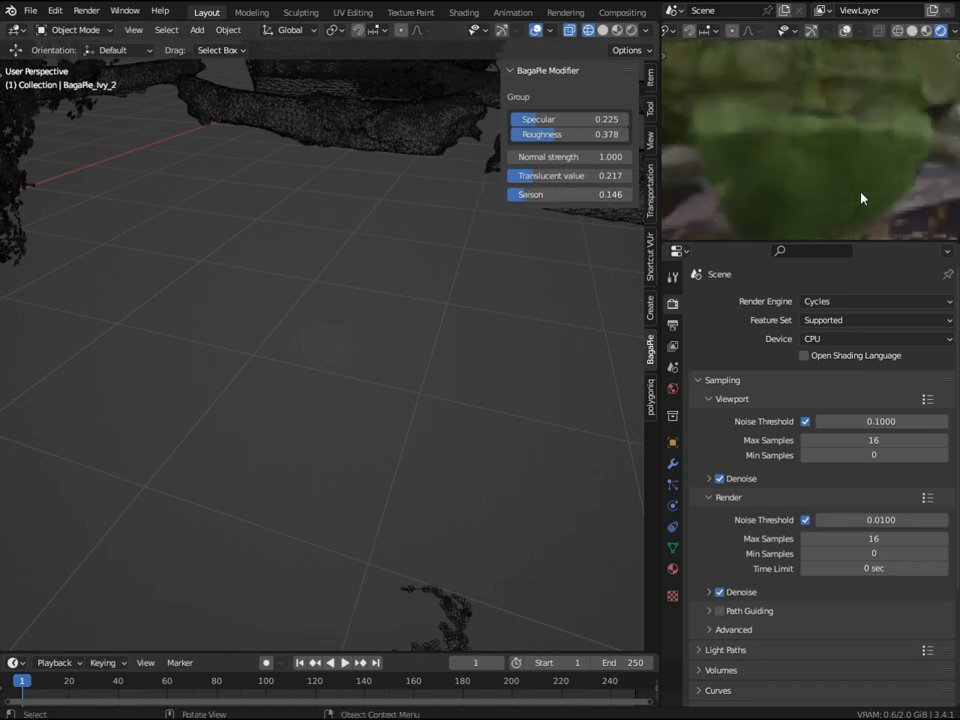
Set the Saison value of the second leaf source, BagaPie_Ivy_1, to 0.063.
drag(583, 200, 514, 195)
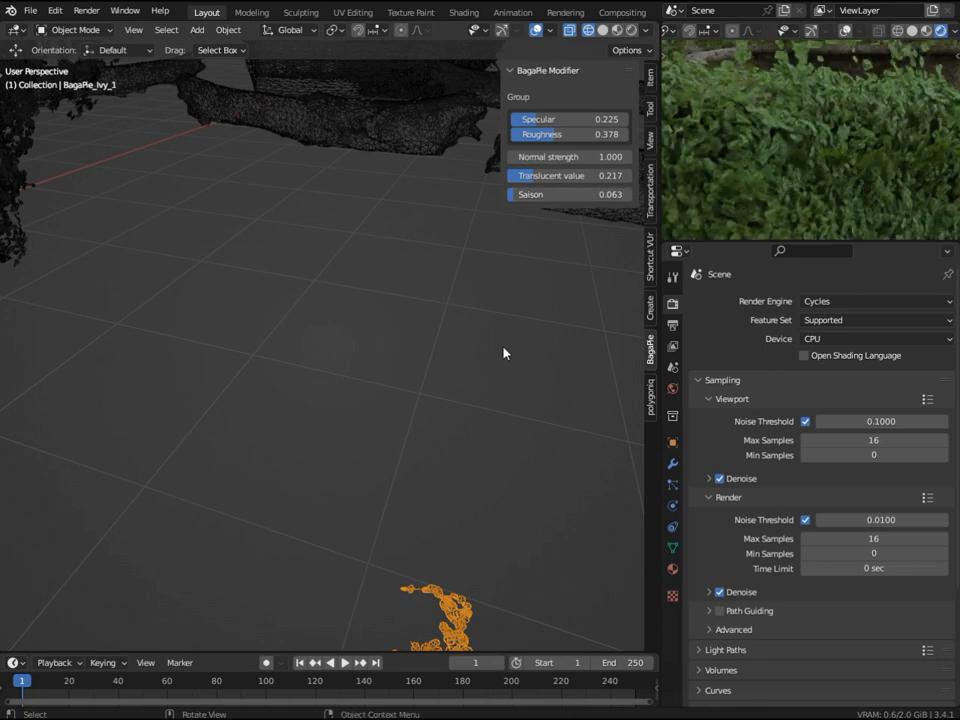
scroll(873, 195, down, 2)
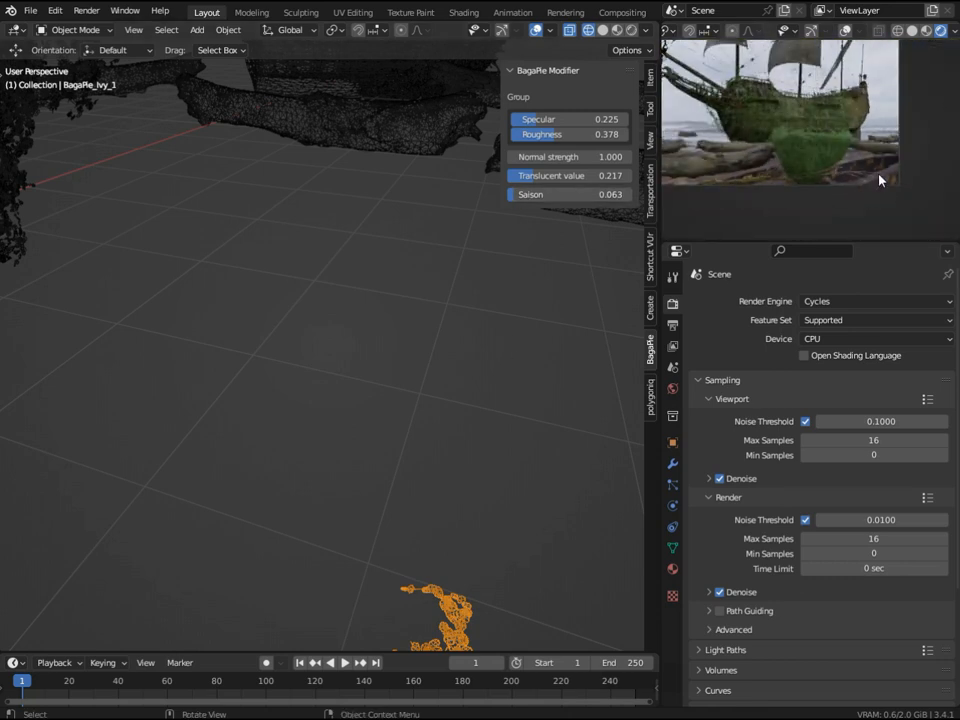
scroll(464, 379, down, 1)
Unhide the scene objects, set the secondary viewport to solid and show the main camera view rendered without overlays.
key(KP_0)
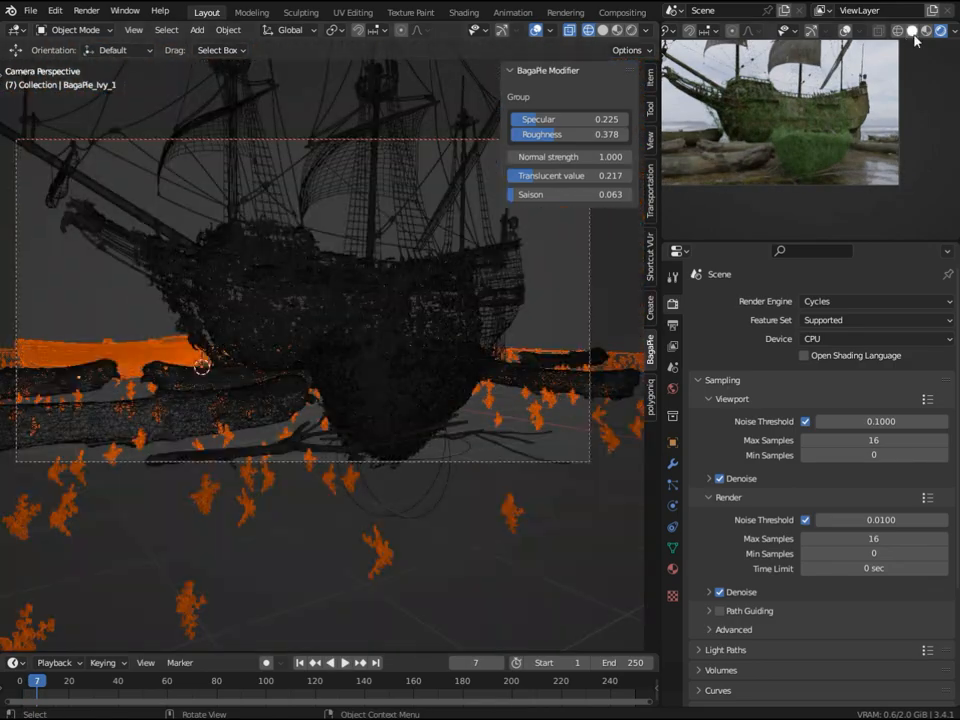
click(913, 31)
key(n)
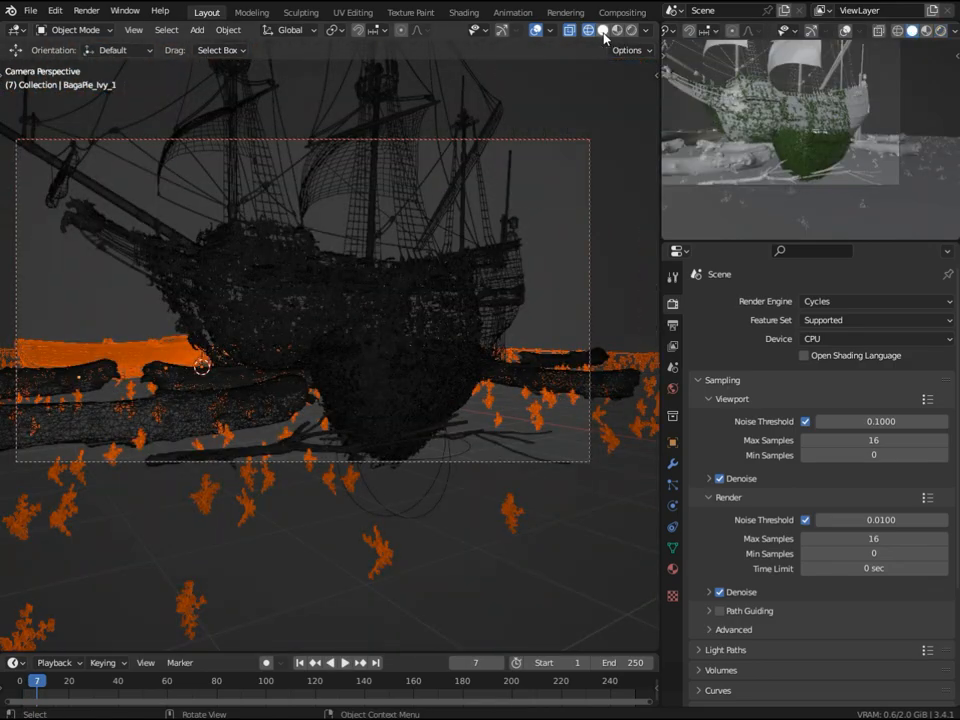
key(alt+z)
click(613, 30)
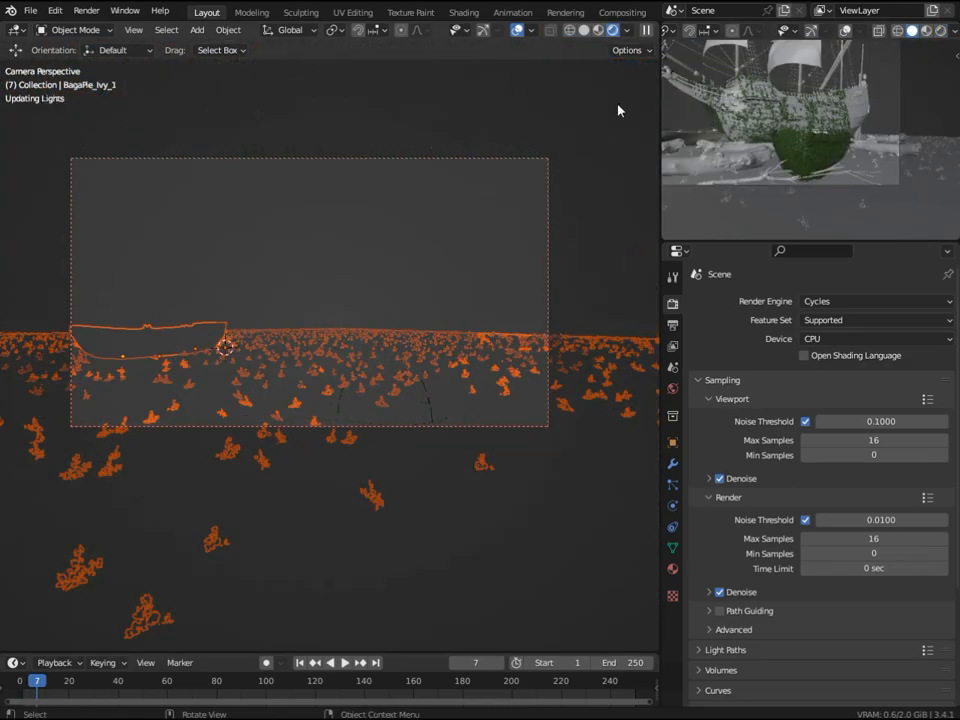
scroll(491, 516, up, 4)
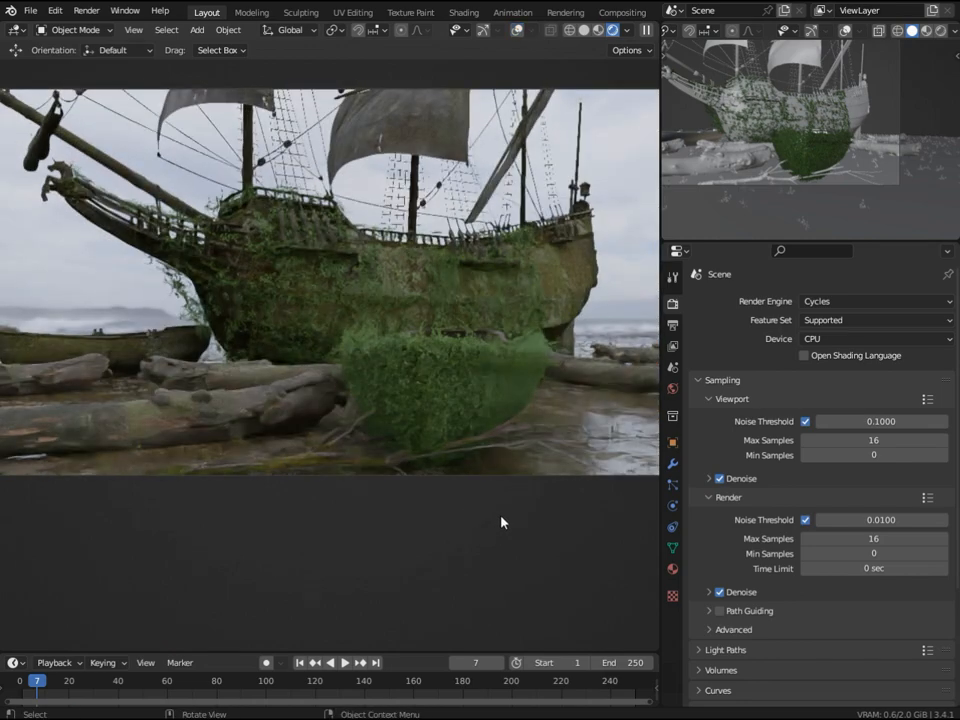
Return the main viewport to solid with overlays and reduce the foreground rowboat ivy's Scale to 0.370, checking the rendered preview.
click(516, 33)
click(583, 31)
key(n)
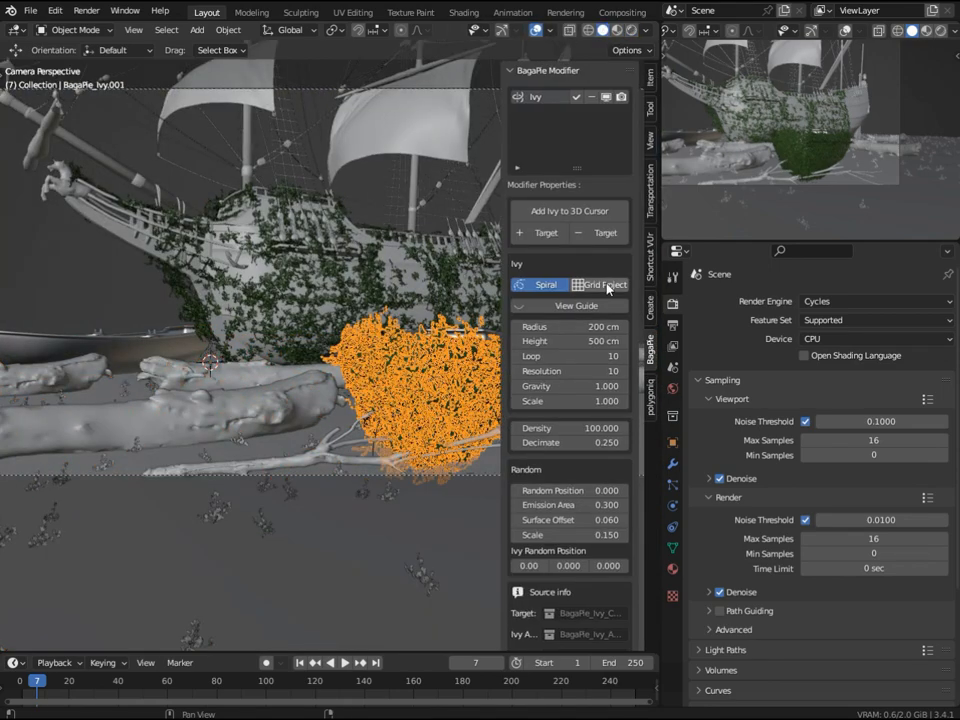
drag(586, 401, 490, 401)
click(941, 30)
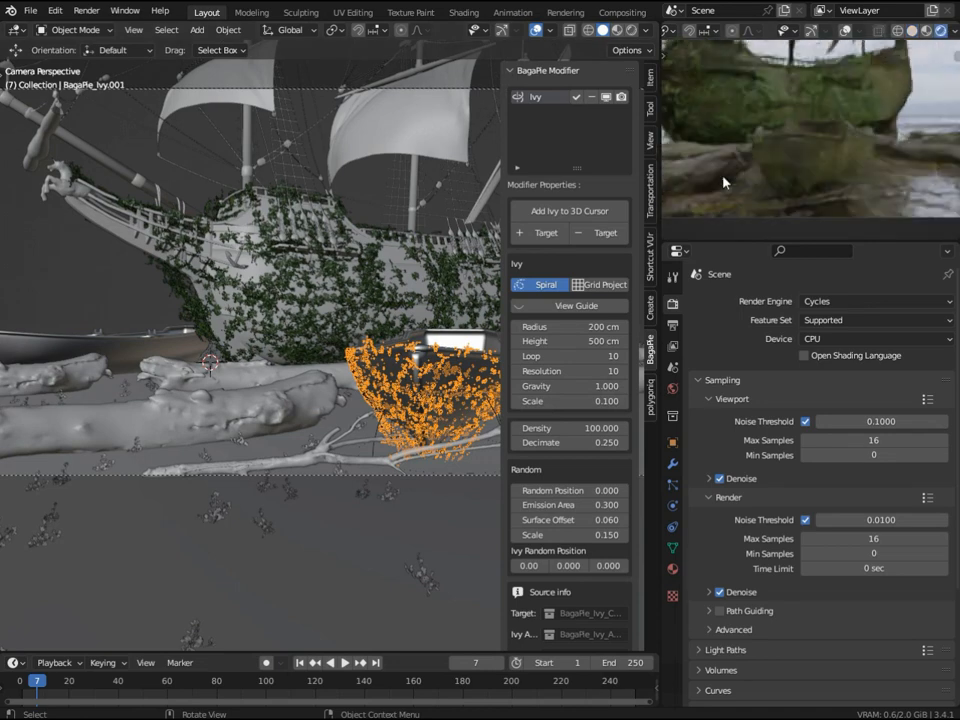
scroll(725, 183, up, 5)
drag(580, 401, 630, 401)
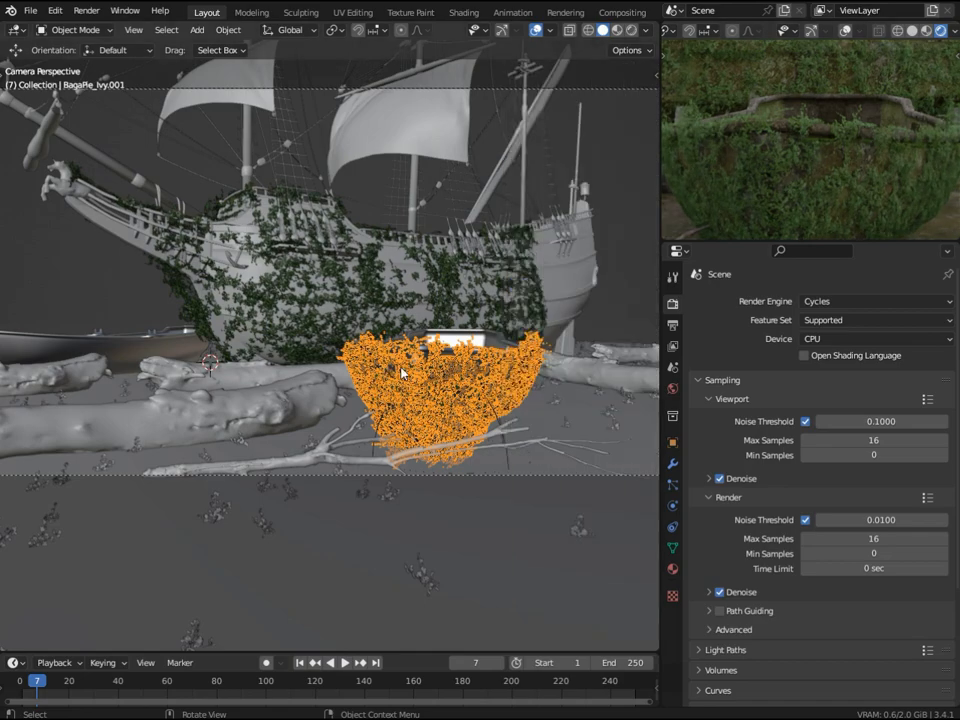
Set the rowboat ivy's Radius to 486 cm, check it in the rendered preview and return to solid camera view.
middle_drag(282, 400, 315, 434)
drag(557, 328, 600, 328)
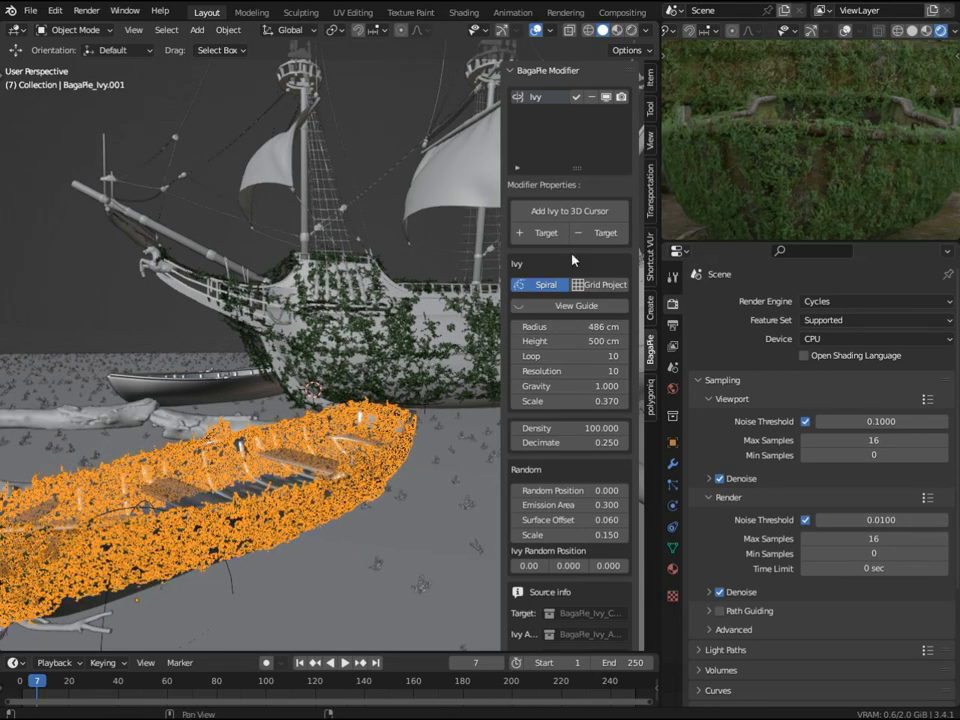
scroll(810, 190, down, 4)
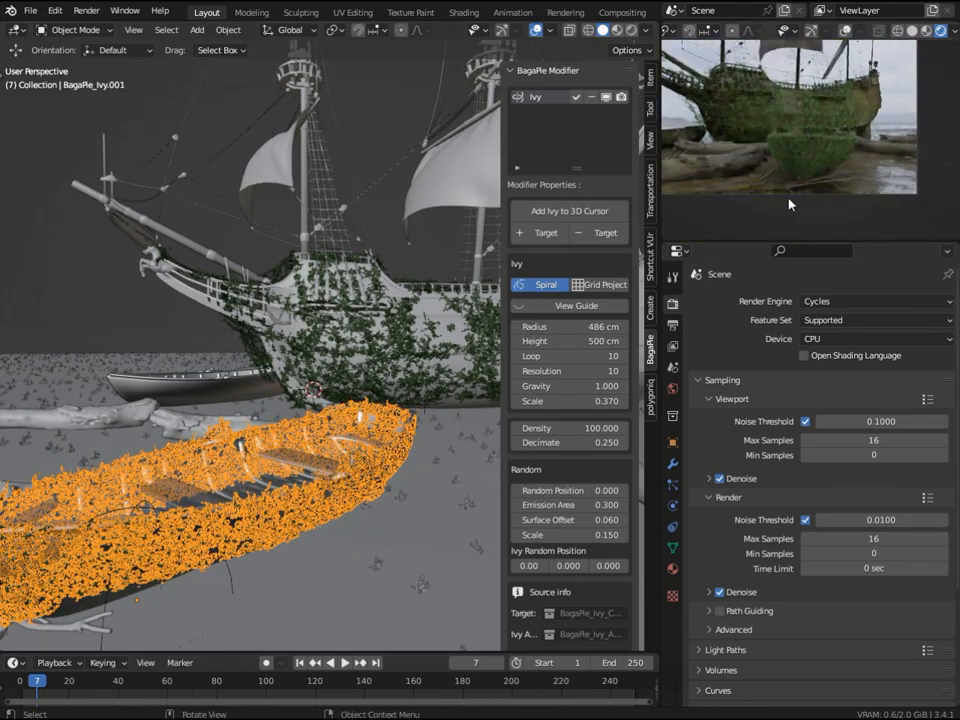
shift+middle_drag(789, 182, 813, 175)
click(912, 31)
key(n)
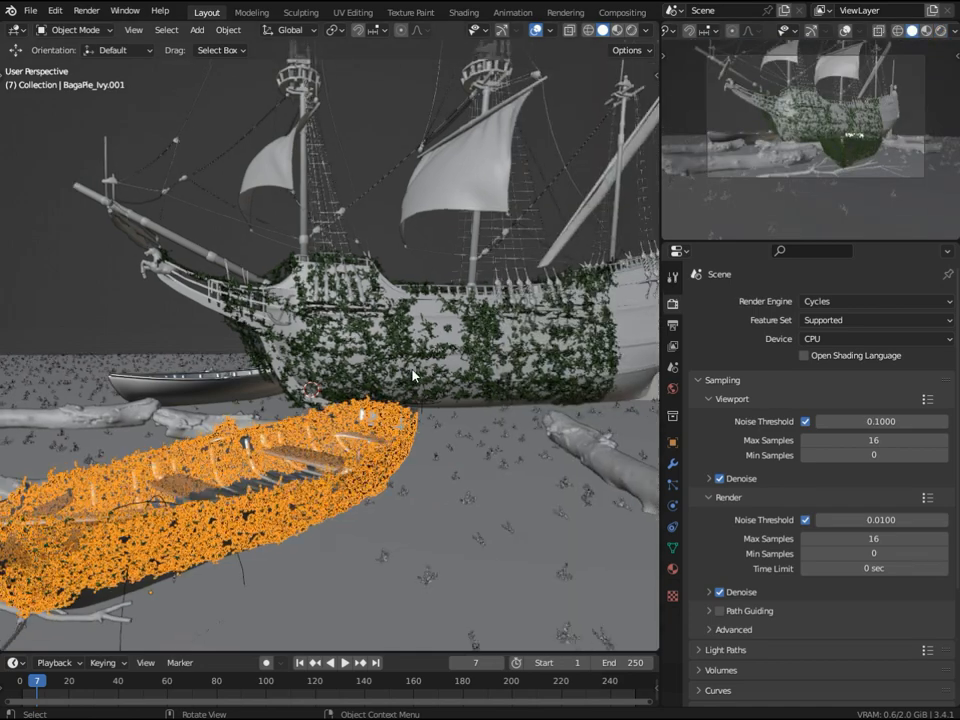
key(KP_0)
scroll(442, 310, down, 1)
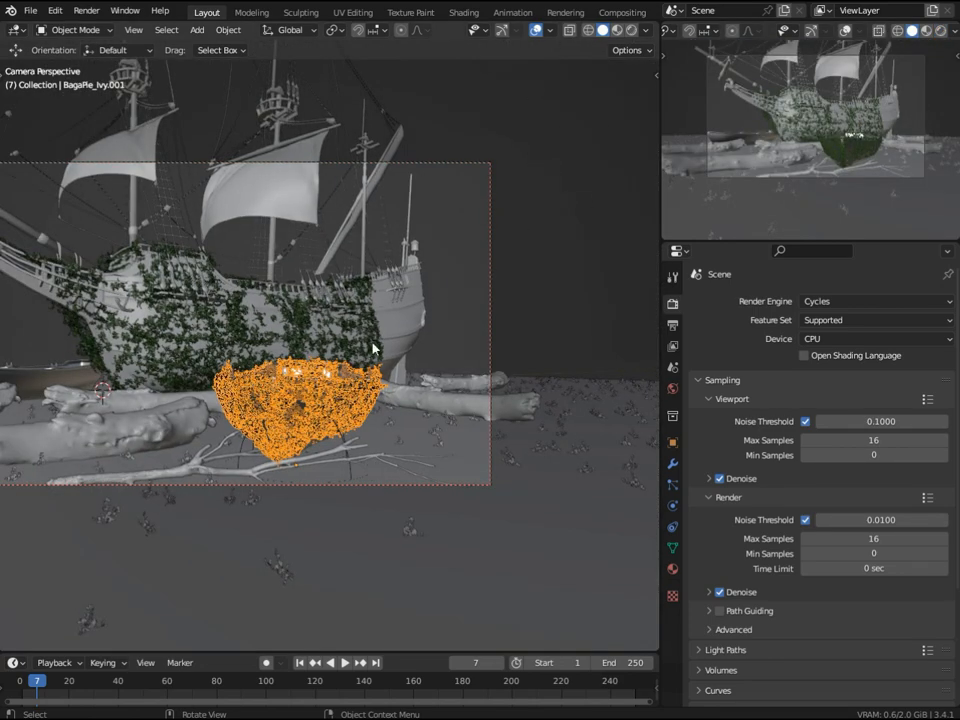
Turn on the gizmos and examine the ivy-covered rowboat through the camera in rendered shading without overlays.
middle_drag(393, 411, 364, 546)
click(362, 548)
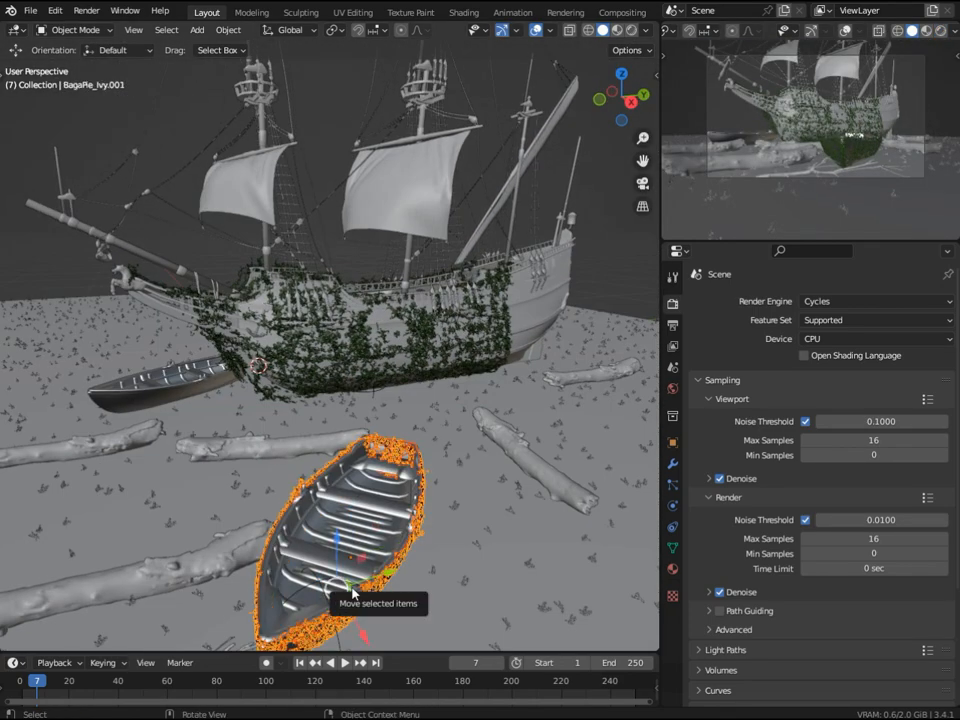
key(KP_0)
shift+middle_drag(394, 449, 471, 460)
click(630, 31)
click(517, 30)
click(460, 31)
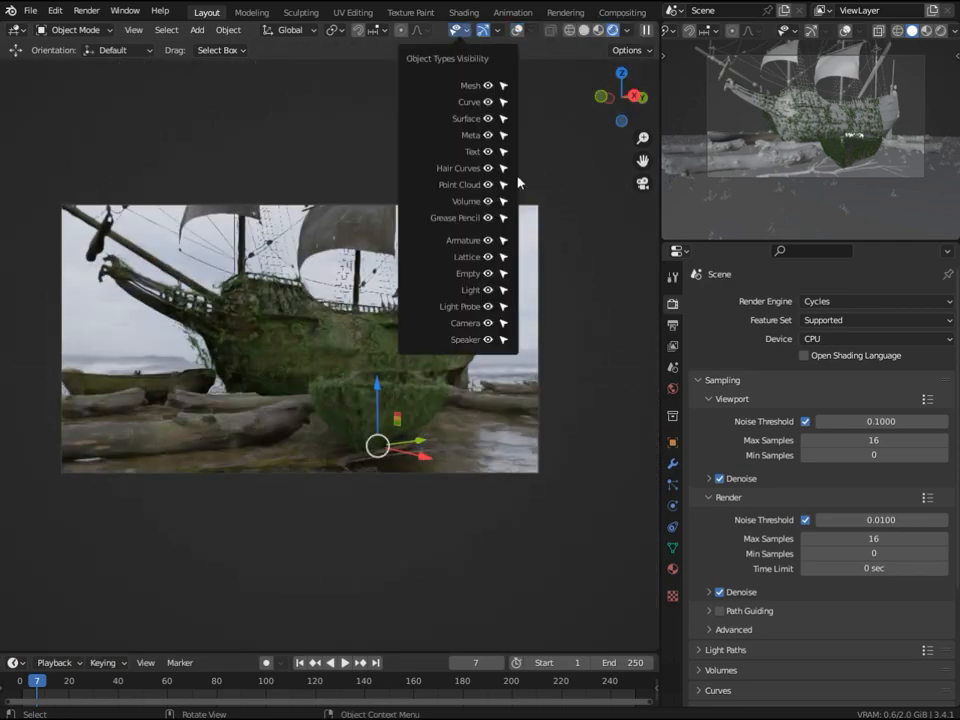
key(r)
key(z)
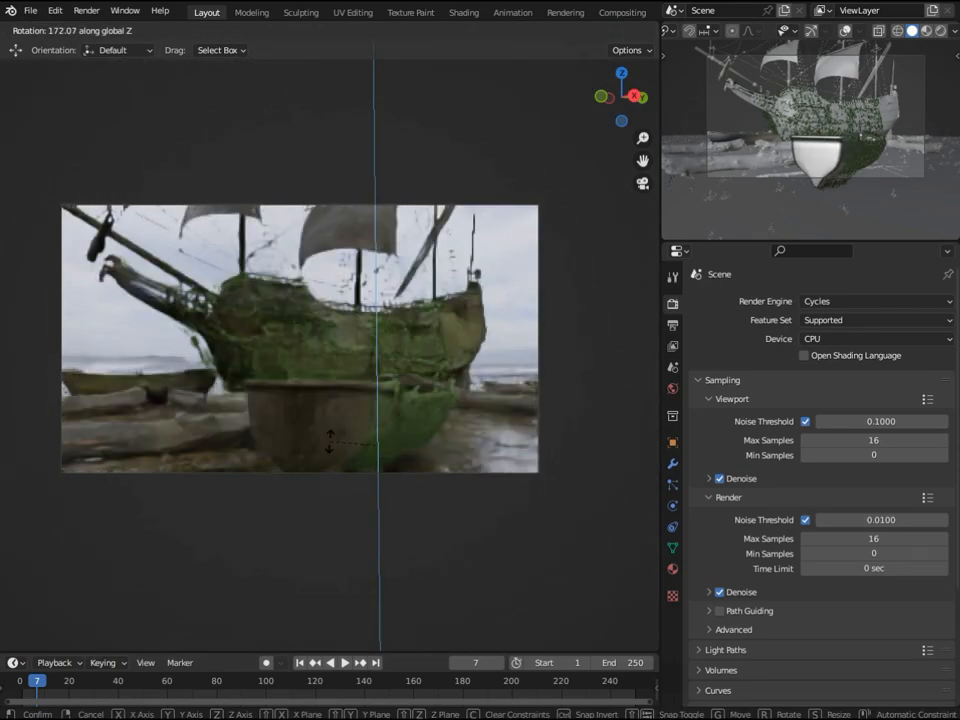
right_click(281, 444)
In solid shading, rotate the foreground rowboat and its ivy about Z to show more of its side, and render the secondary viewport.
click(602, 31)
middle_drag(552, 475, 549, 517)
scroll(549, 510, down, 1)
click(536, 31)
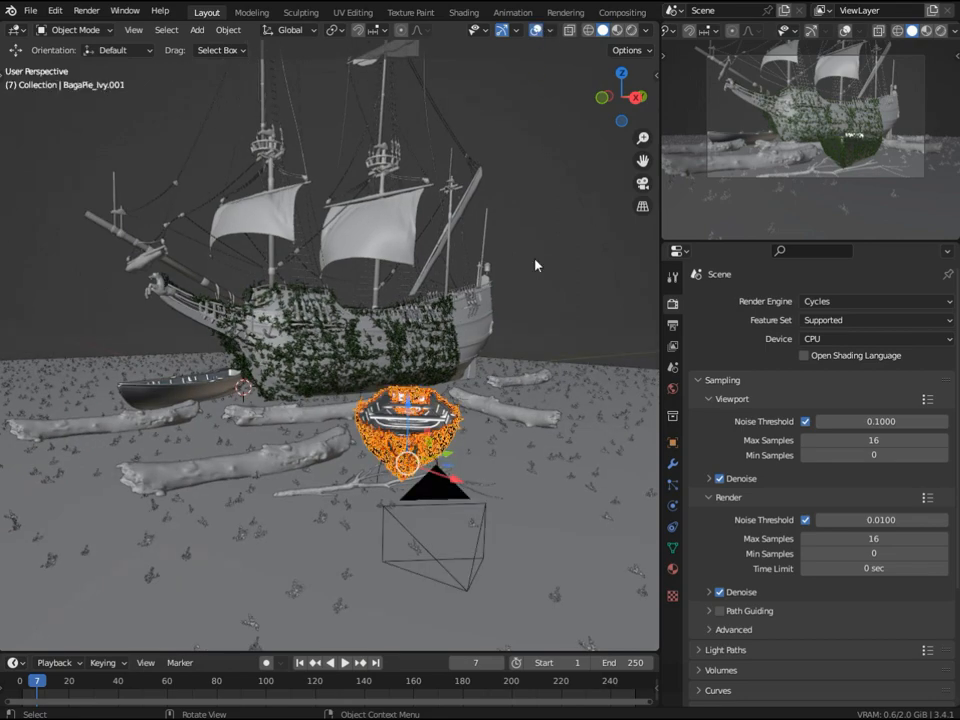
middle_drag(522, 438, 542, 477)
key(r)
key(z)
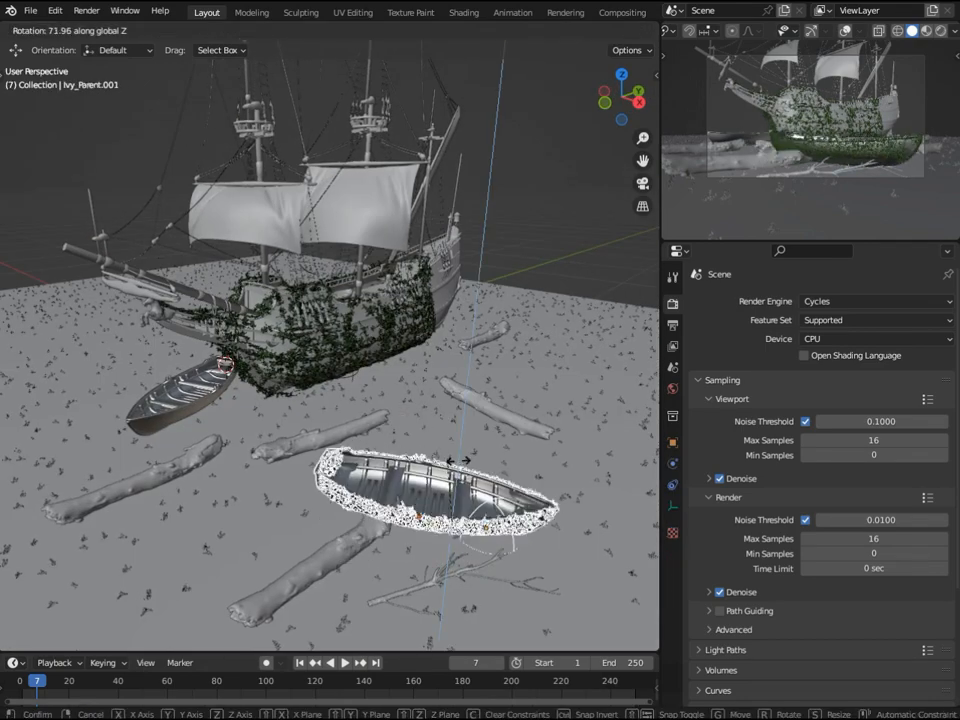
click(490, 508)
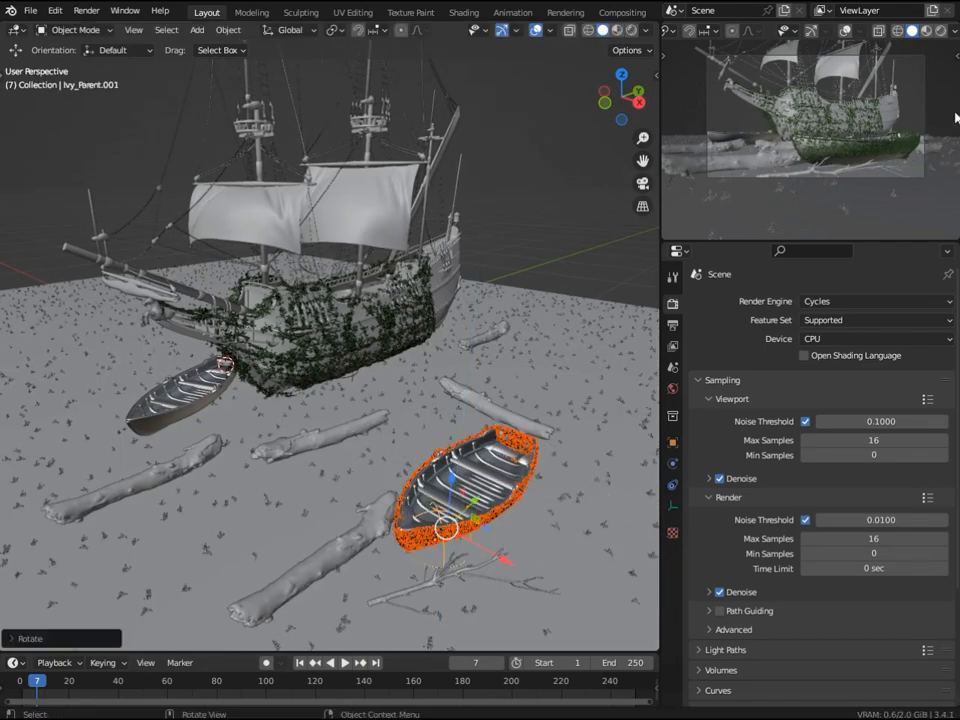
click(941, 31)
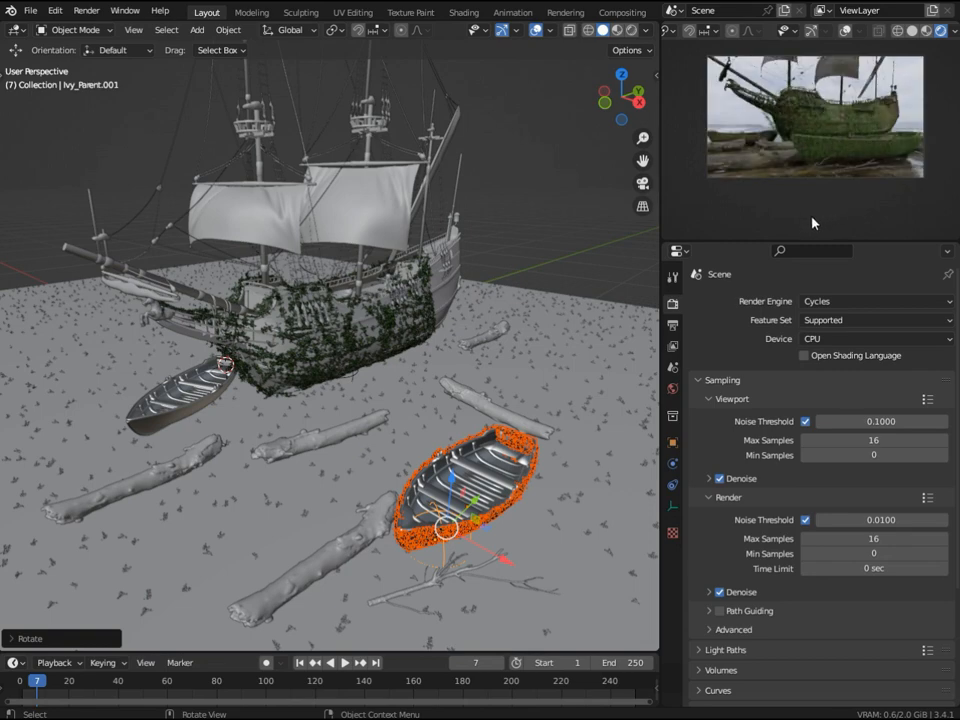
Through the camera in solid shading, lower the foreground rowboat's ivy along Z.
scroll(810, 222, up, 1)
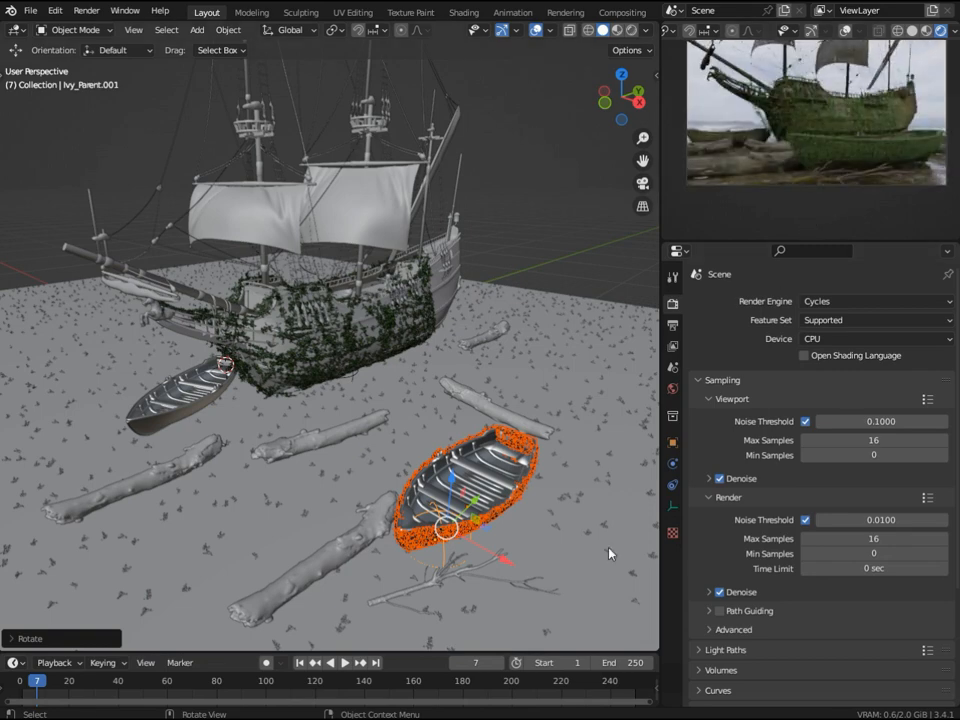
key(KP_0)
scroll(488, 549, up, 1)
click(409, 428)
drag(335, 429, 413, 583)
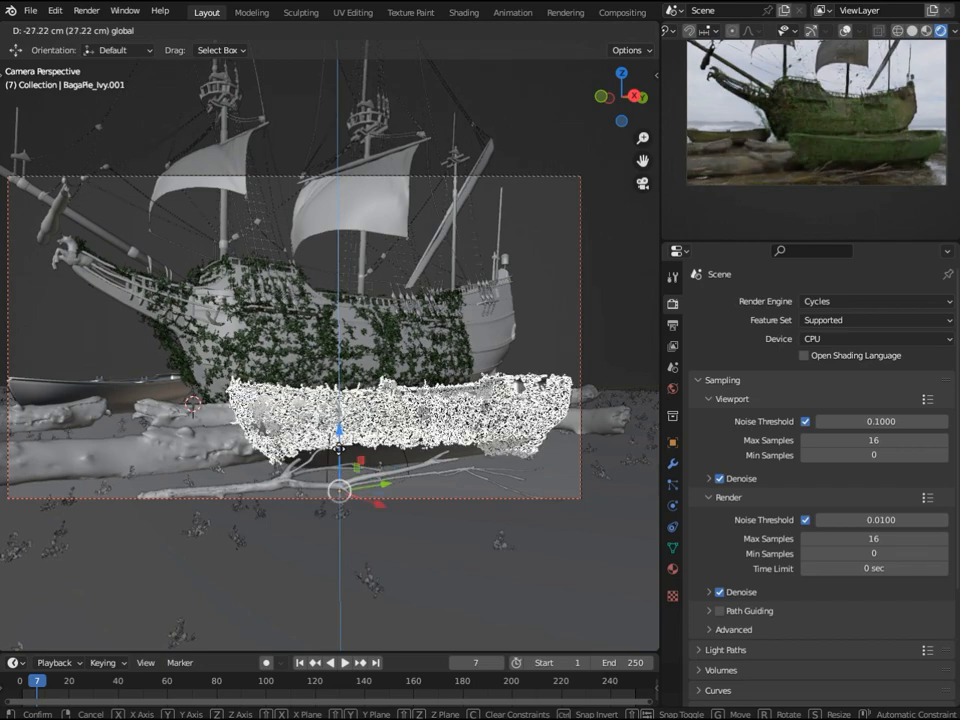
click(412, 458)
drag(328, 540, 348, 529)
Set the foreground rowboat ivy's Scale to 0.570.
key(n)
click(433, 430)
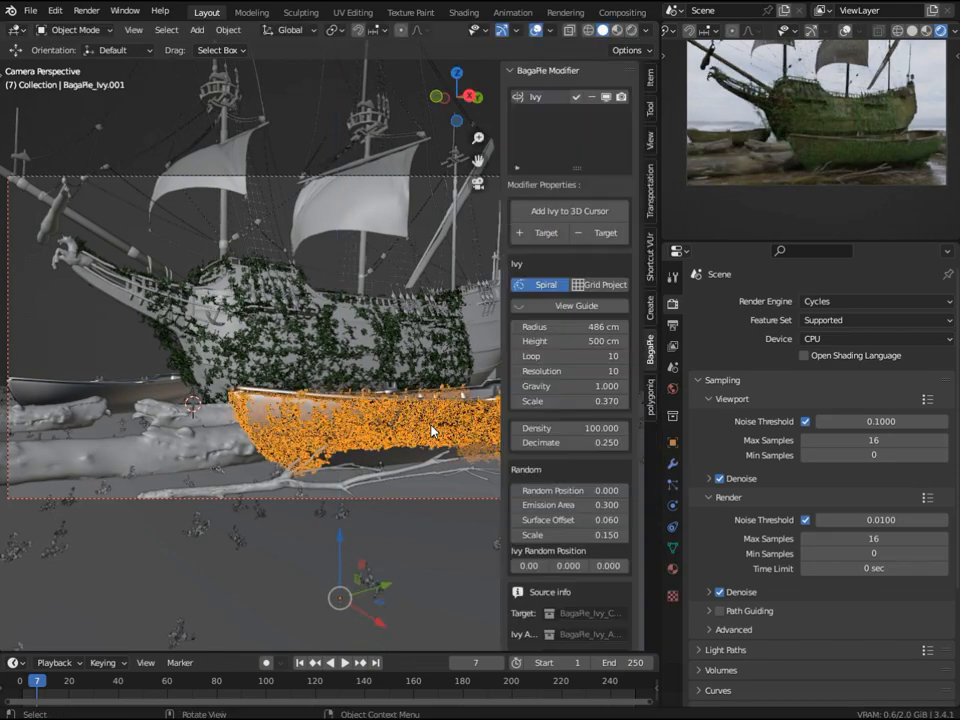
mouse_move(570, 401)
mouse_down()
mouse_move(605, 401)
mouse_move(581, 401)
mouse_up()
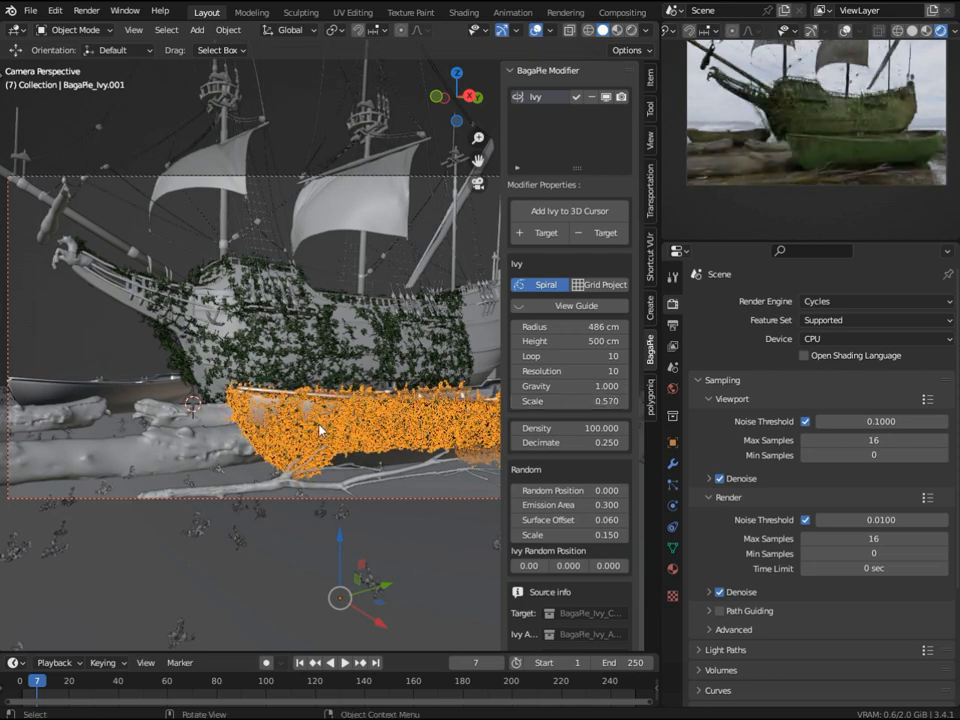
key(n)
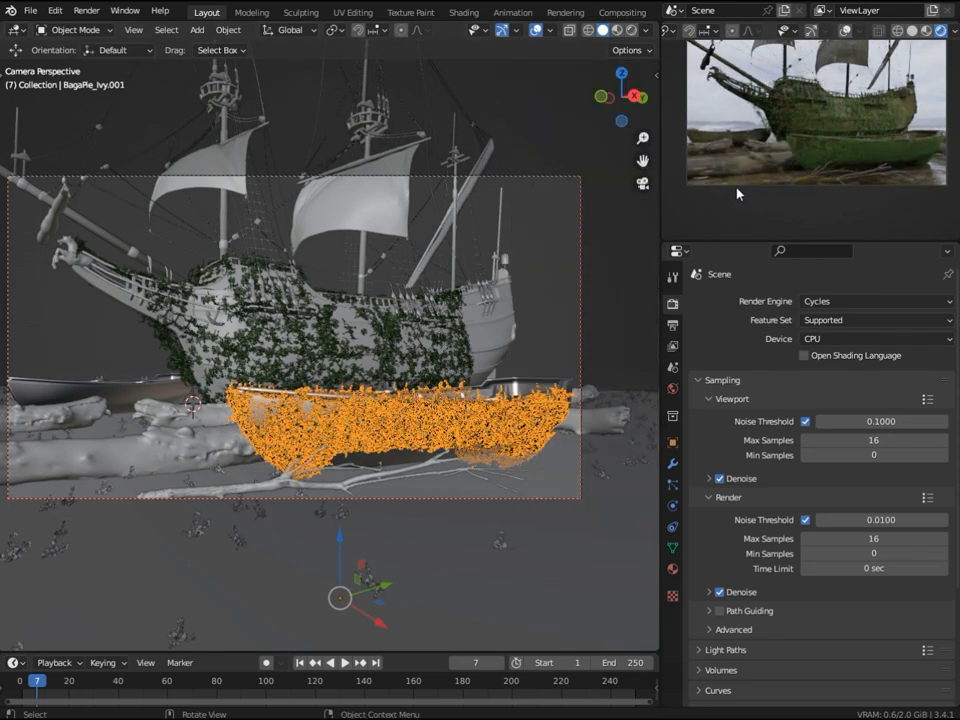
Shift the background rowboat slightly along Y, set the secondary viewport to solid and check the main camera view in rendered shading.
click(78, 394)
drag(177, 411, 167, 411)
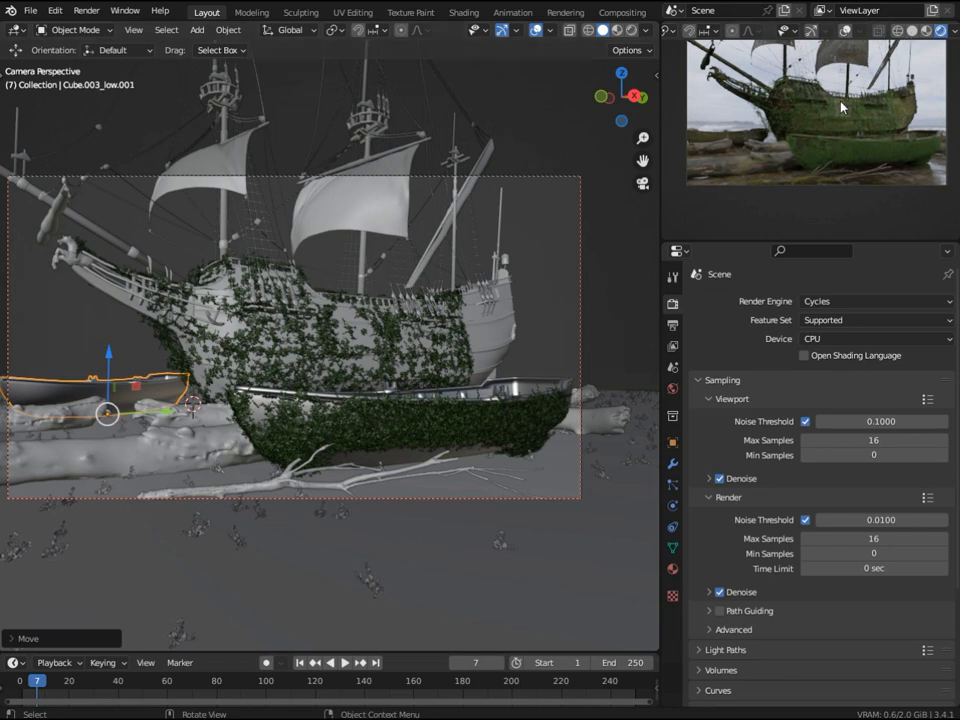
click(912, 31)
scroll(529, 200, down, 1)
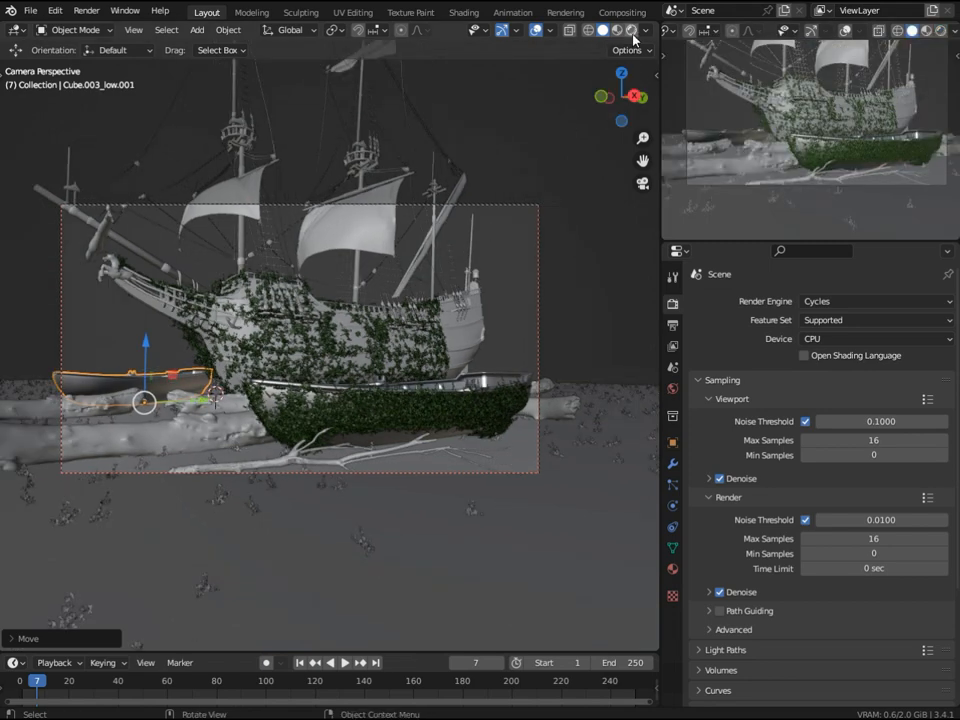
click(632, 35)
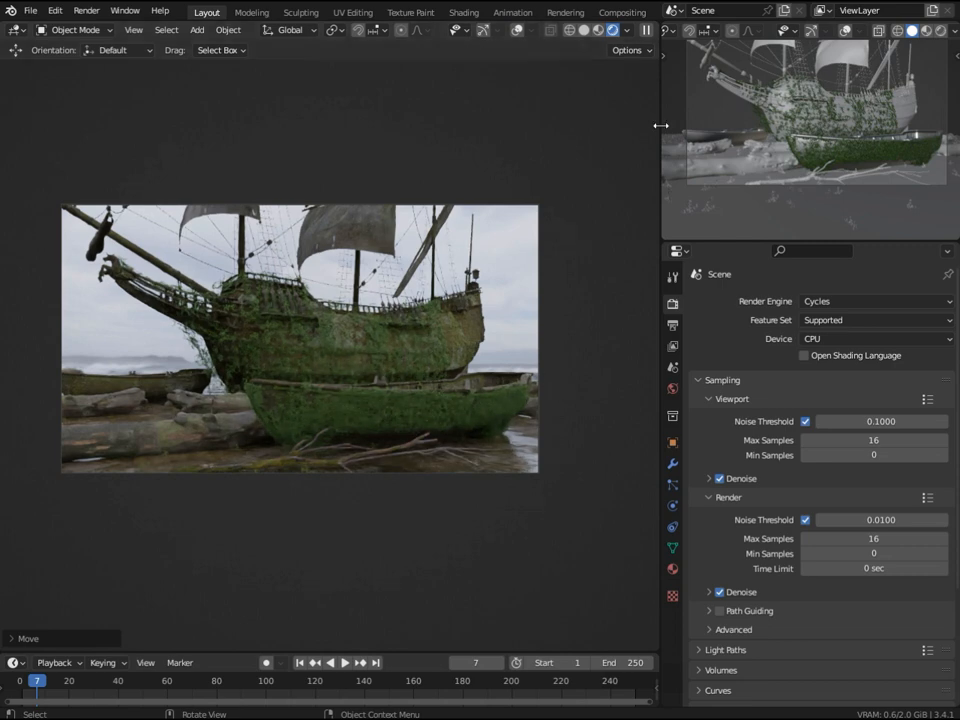
Return to solid shading with overlays and hide the ground plane to isolate the ship in perspective view.
click(585, 31)
mouse_move(512, 236)
middle_down()
mouse_move(470, 364)
mouse_move(280, 409)
middle_up()
scroll(545, 300, down, 5)
click(561, 307)
click(536, 31)
key(h)
Select the ship's parts without the ivy and duplicate them along Y behind the original ship's stern.
middle_drag(170, 293, 118, 212)
drag(118, 212, 480, 362)
middle_drag(420, 330, 428, 364)
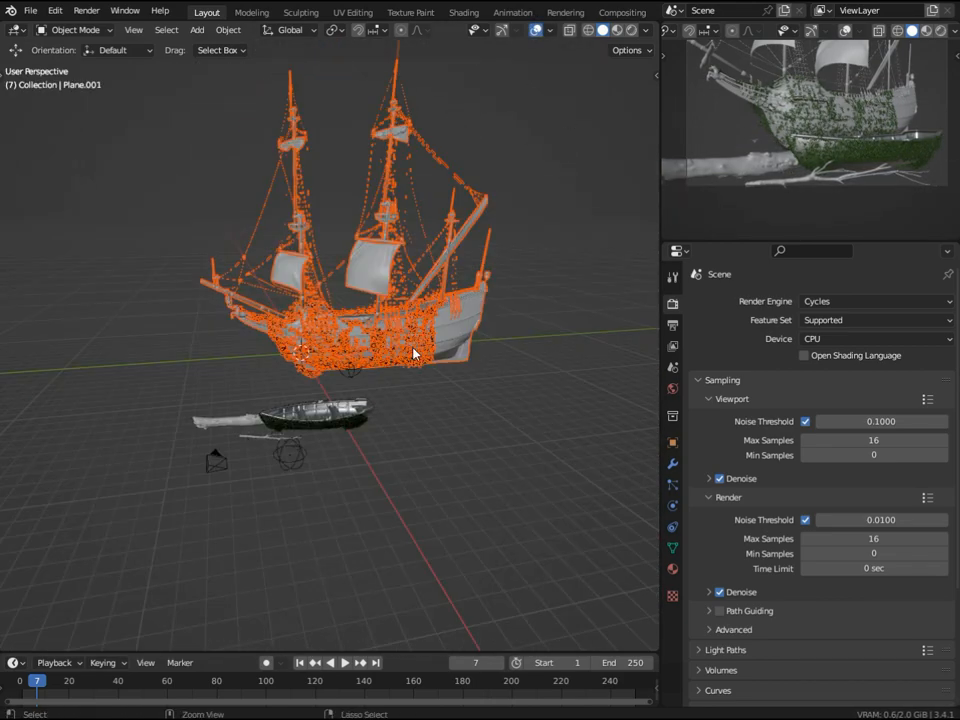
click(450, 350)
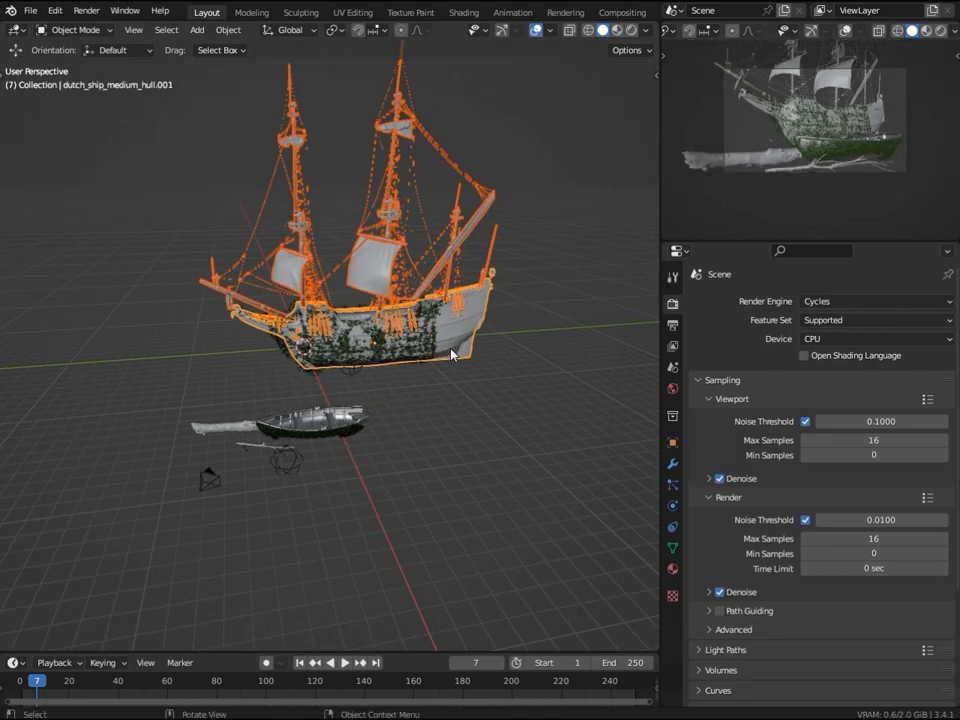
key(g)
key(y)
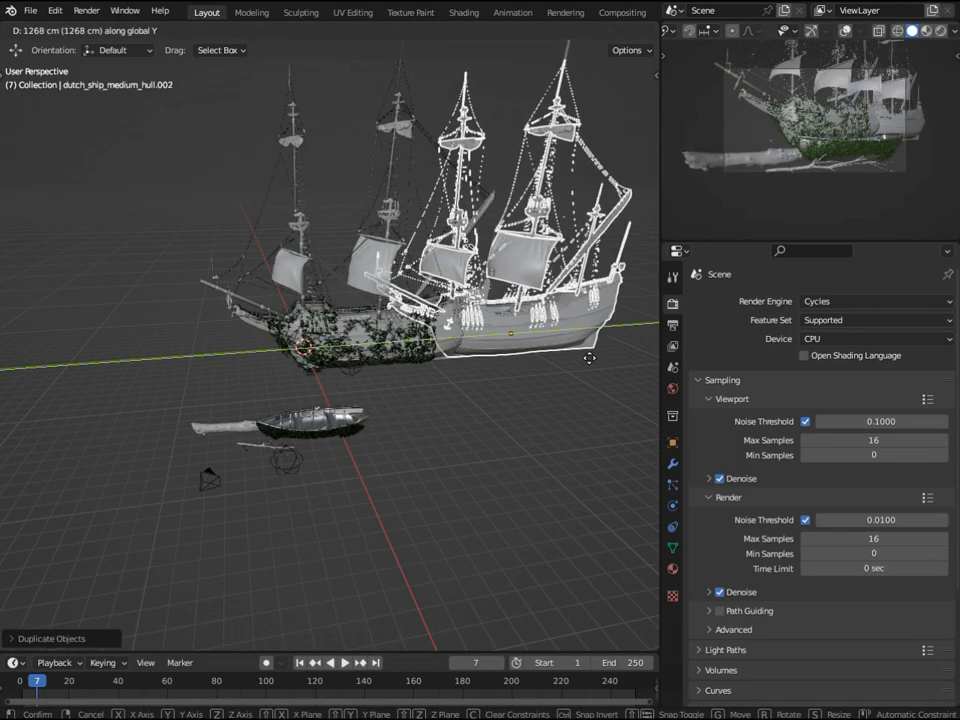
click(519, 407)
Rotate the duplicate ship about -86° around Z and reposition it along Y.
key(r)
key(z)
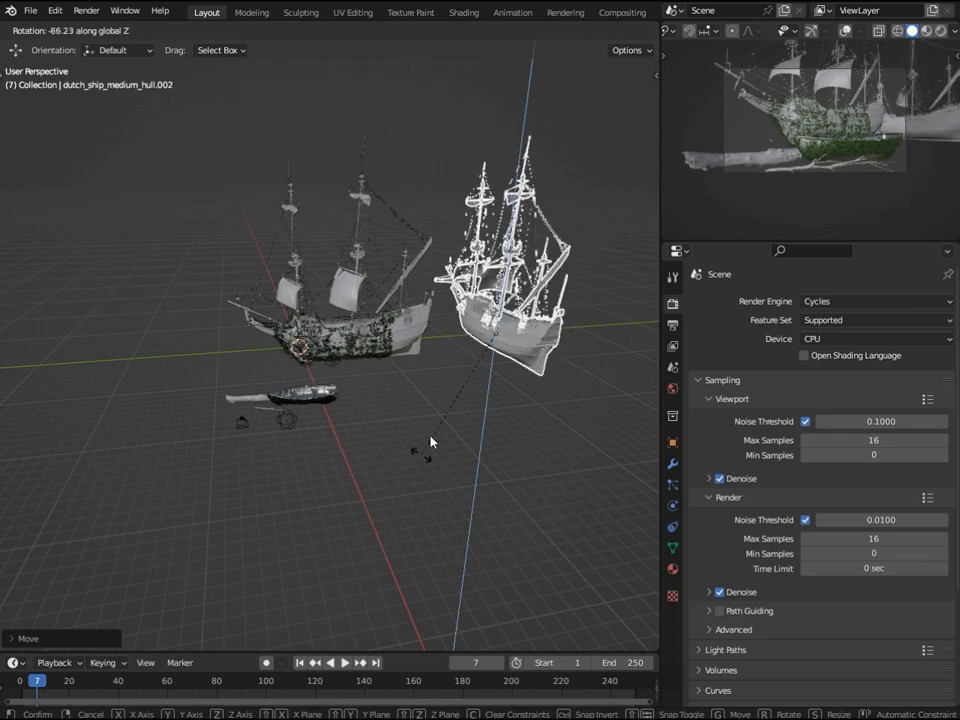
click(422, 456)
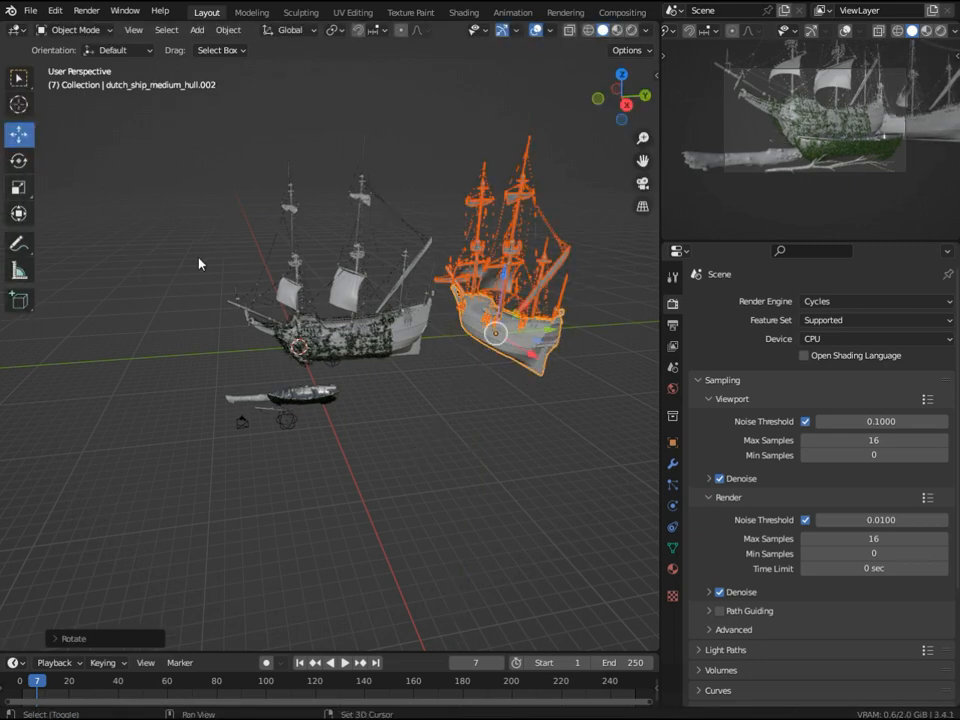
key(t)
key(g)
key(y)
click(545, 347)
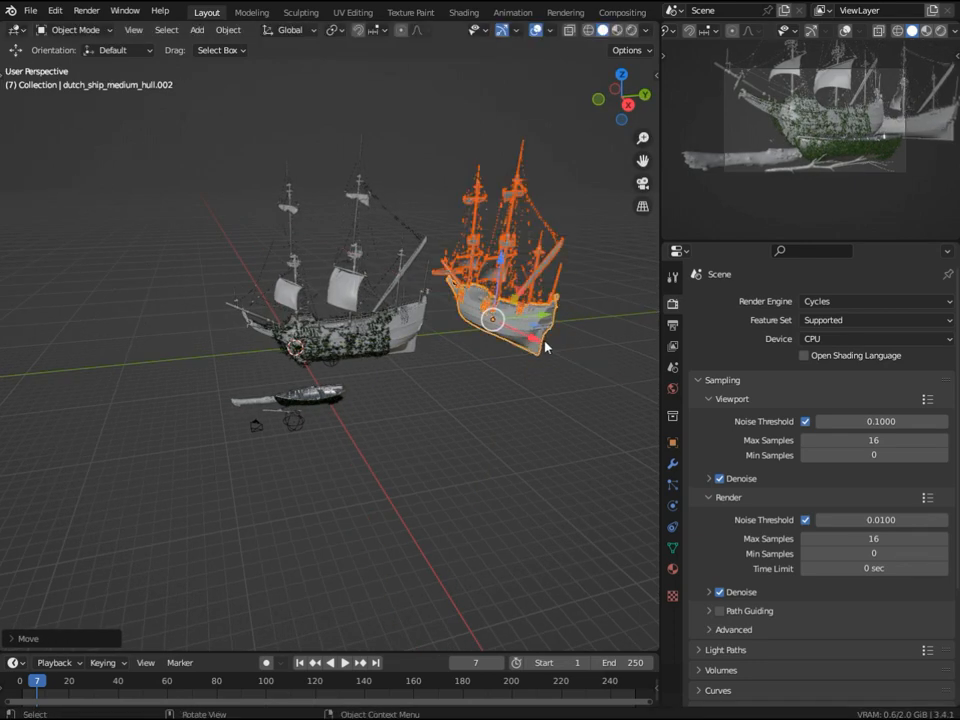
Unhide all objects and check the second ship through the camera in rendered shading without overlays.
key(alt+h)
click(418, 446)
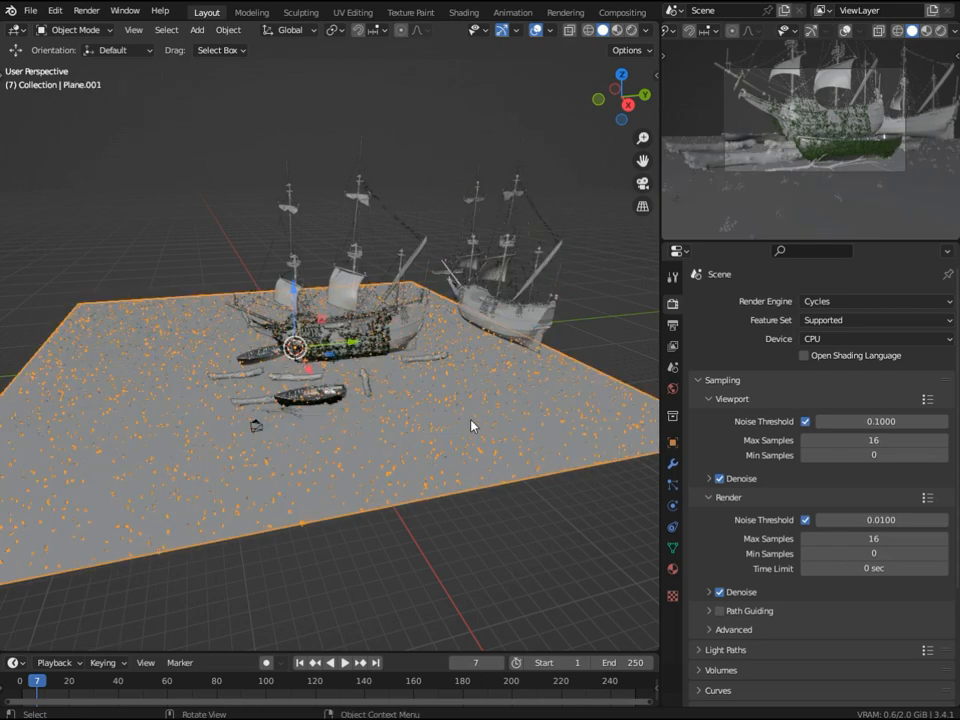
key(KP_0)
click(631, 29)
click(518, 30)
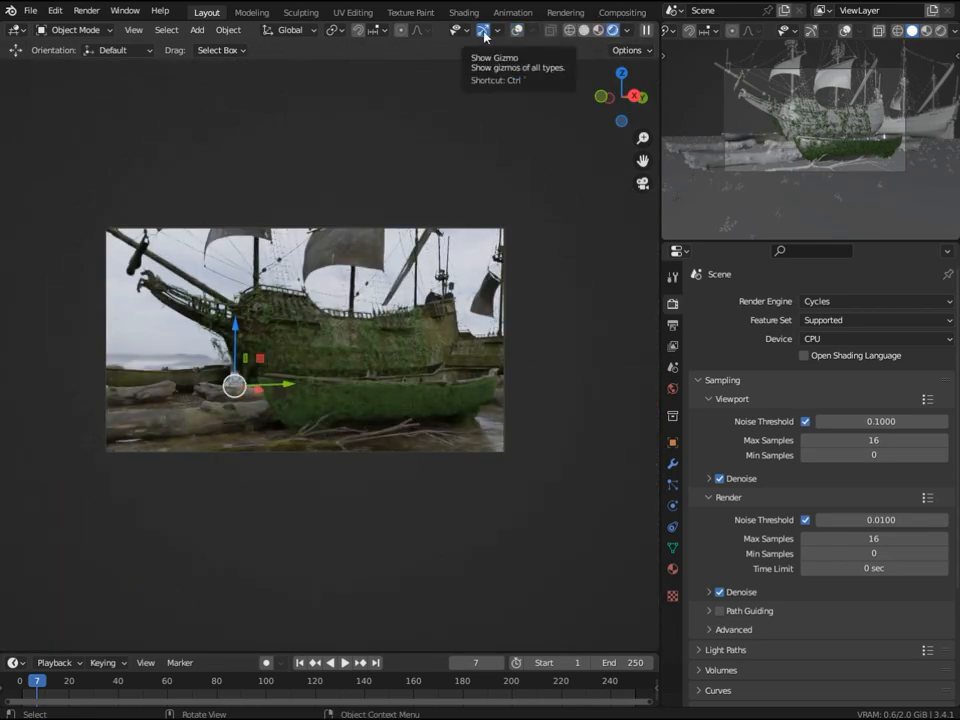
middle_drag(524, 118, 532, 108)
Delete the duplicate ship in solid shading, then check the camera view in rendered shading and return to solid.
click(584, 30)
mouse_move(588, 260)
middle_down()
mouse_move(599, 323)
mouse_move(530, 240)
middle_up()
scroll(597, 318, down, 5)
click(536, 30)
click(473, 242)
key(x)
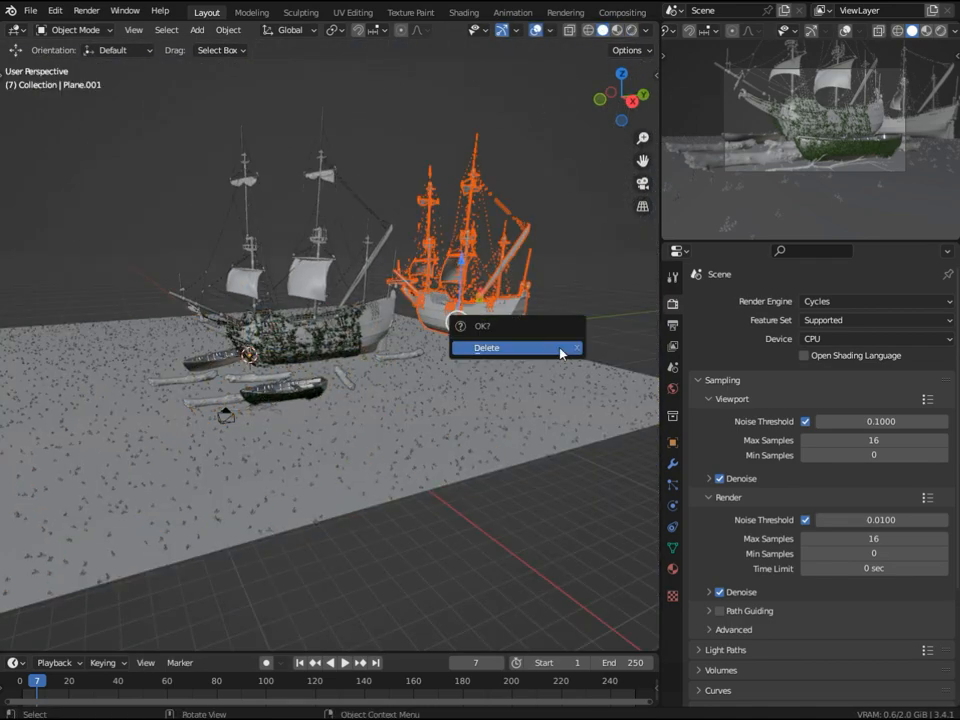
click(561, 350)
key(KP_0)
click(631, 30)
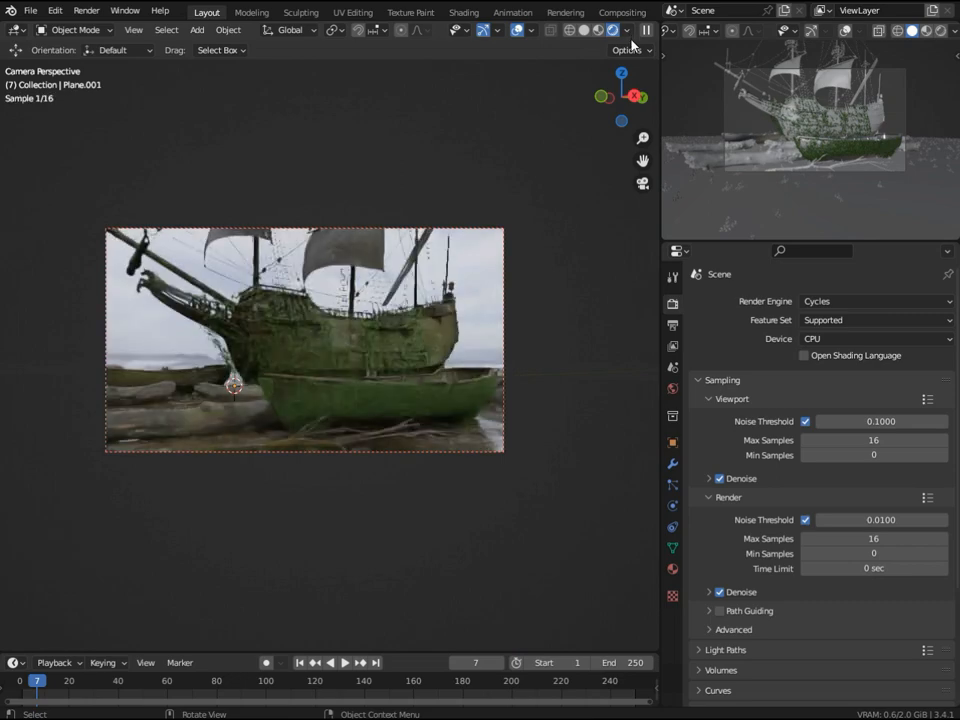
click(584, 30)
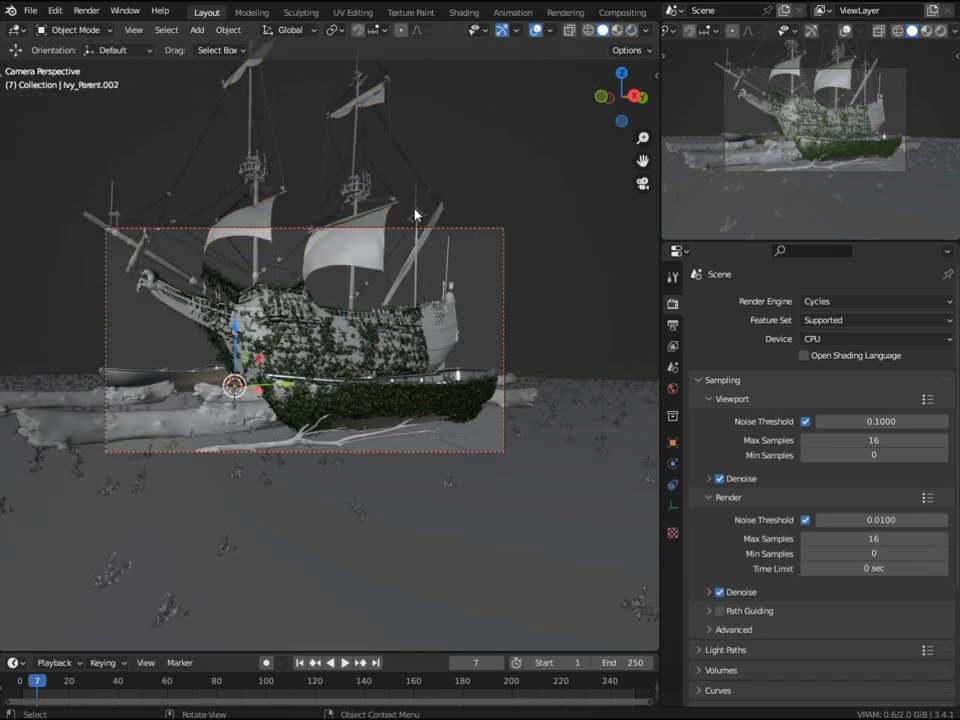
Raise the new ivy's parent at the ship's bow about 1020 cm along Z to sail height.
key(KP_Decimal)
scroll(416, 210, down, 10)
middle_drag(497, 224, 485, 275)
scroll(485, 275, down, 4)
drag(330, 279, 345, 242)
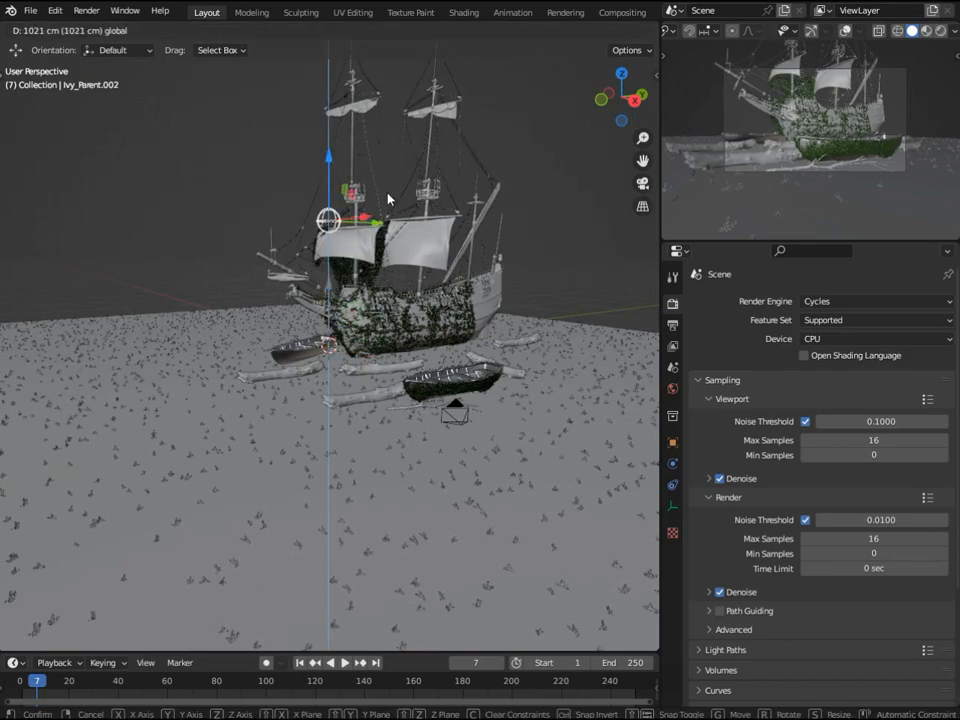
drag(387, 188, 387, 186)
Shift the raised ivy's parent between the two sails and check it through the camera in rendered shading.
key(KP_Decimal)
scroll(377, 272, down, 13)
middle_drag(374, 396, 386, 441)
drag(376, 359, 469, 406)
drag(428, 372, 428, 374)
middle_drag(419, 394, 340, 391)
drag(353, 381, 412, 402)
key(KP_0)
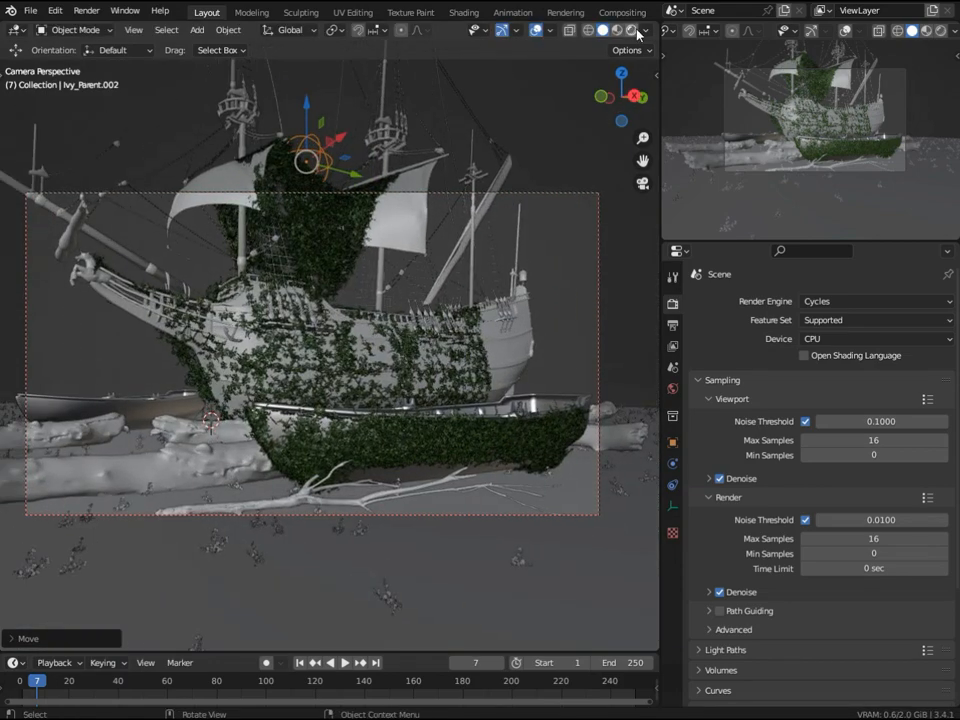
key(z)
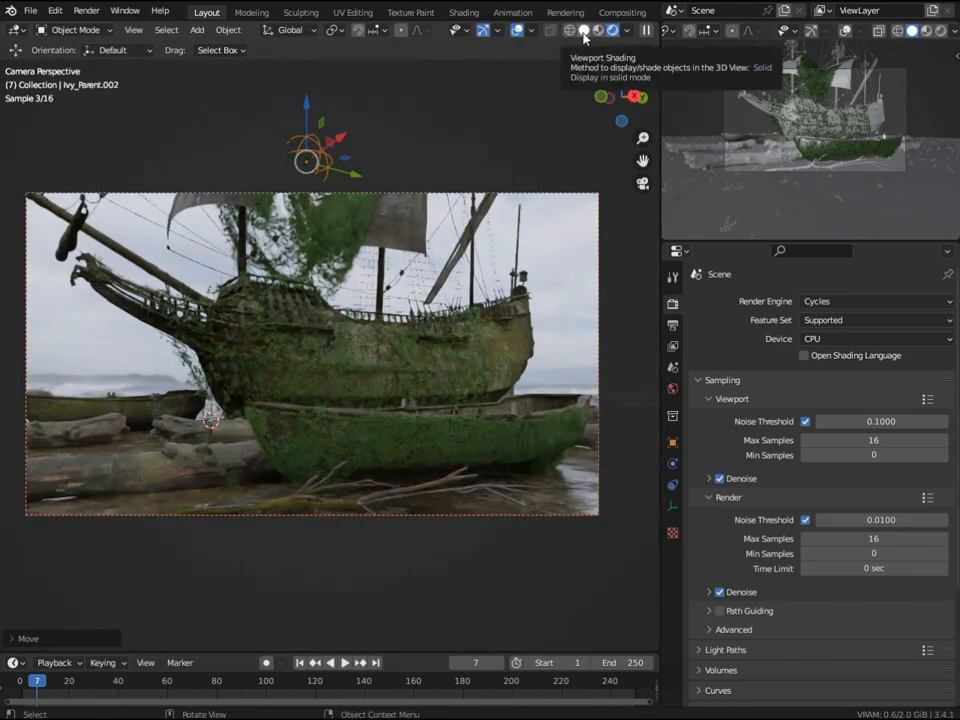
click(584, 32)
In solid shading, move the sail ivy's parent toward the rear mast's sail.
mouse_move(381, 135)
middle_down()
mouse_move(385, 256)
mouse_move(400, 312)
middle_up()
middle_drag(381, 201, 372, 285)
drag(367, 293, 404, 321)
middle_drag(400, 315, 396, 275)
scroll(385, 250, up, 5)
middle_drag(371, 217, 362, 224)
scroll(851, 192, down, 1)
scroll(398, 260, down, 5)
drag(373, 231, 456, 268)
middle_drag(446, 255, 474, 205)
Adjust the ivy parent's height and position until the ivy covers the rear sail, and check the rendered camera view.
drag(450, 99, 450, 129)
drag(487, 187, 444, 243)
drag(403, 122, 408, 199)
middle_drag(443, 202, 415, 236)
drag(425, 239, 402, 264)
middle_drag(415, 215, 400, 188)
middle_drag(399, 249, 428, 278)
drag(420, 267, 443, 279)
middle_drag(434, 270, 437, 228)
key(KP_0)
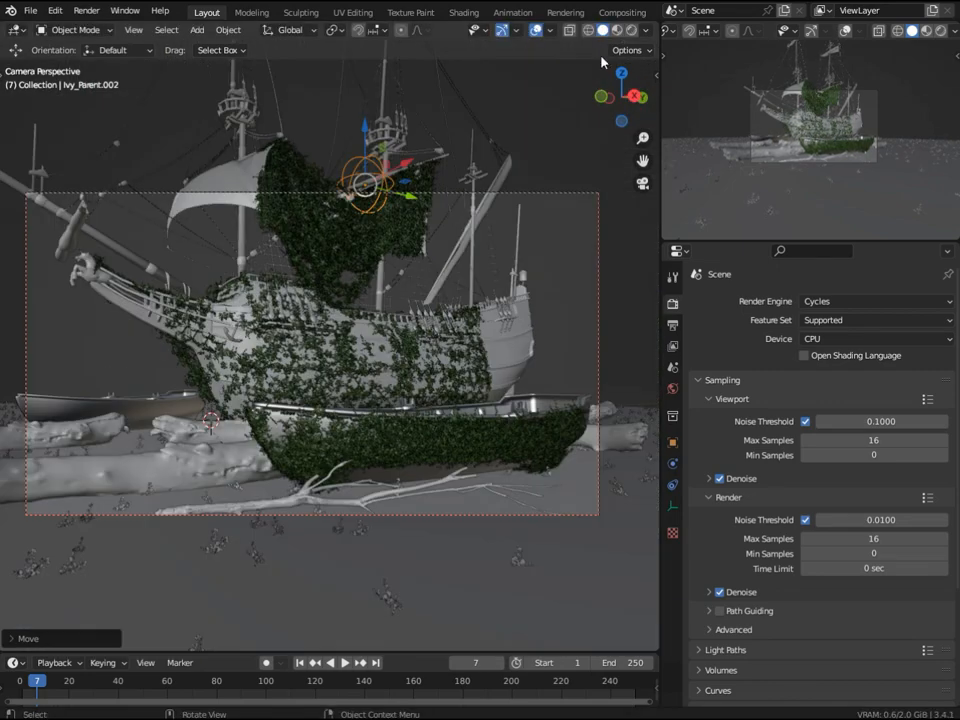
click(632, 31)
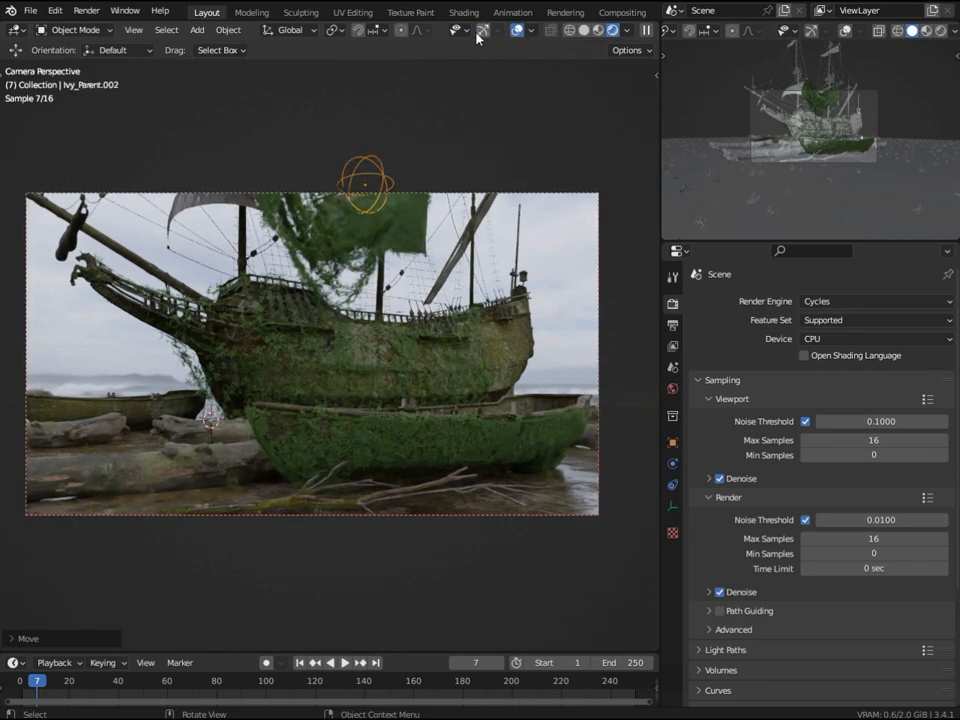
click(586, 31)
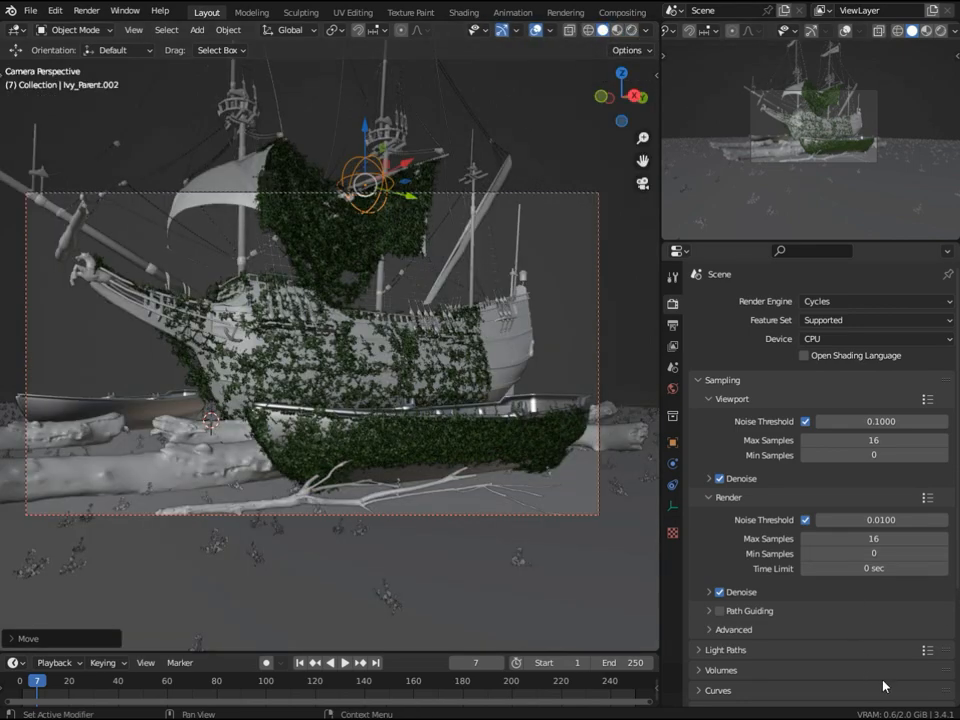
Reposition the sail ivy's parent from several angles to spread the ivy over the edge of the rear sail.
key(KP_0)
scroll(459, 270, up, 2)
drag(522, 222, 498, 236)
middle_drag(470, 242, 388, 275)
drag(399, 226, 400, 242)
drag(447, 273, 393, 311)
middle_drag(393, 311, 353, 222)
drag(272, 120, 287, 82)
middle_drag(345, 205, 455, 288)
drag(450, 287, 374, 260)
drag(325, 180, 335, 232)
drag(372, 308, 442, 345)
drag(400, 270, 401, 168)
drag(454, 274, 464, 279)
middle_drag(340, 265, 376, 252)
mouse_move(486, 143)
mouse_down()
mouse_move(449, 144)
mouse_move(489, 144)
mouse_up()
drag(430, 77, 429, 99)
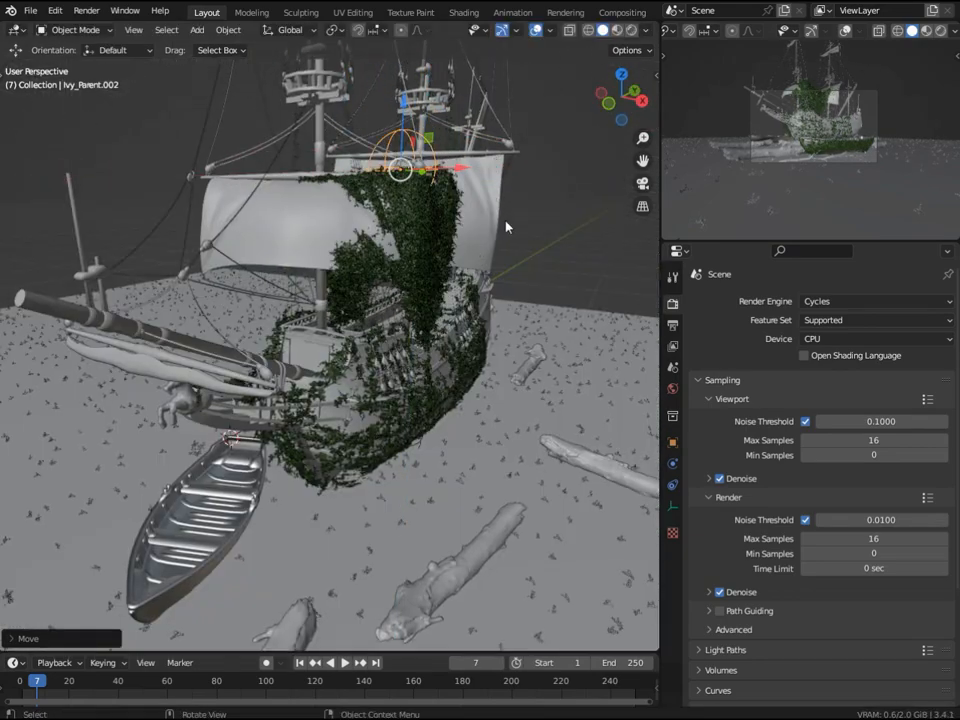
Nudge the ivy's parent sideways along the rear sail.
middle_drag(506, 223, 330, 280)
key(g)
drag(362, 286, 350, 289)
middle_drag(250, 283, 300, 262)
mouse_move(433, 209)
mouse_down()
mouse_move(408, 205)
mouse_move(449, 212)
mouse_up()
Select the ship's sails as the target for another BagaPie ivy.
middle_drag(273, 215, 305, 223)
click(305, 223)
click(299, 226)
click(291, 230)
click(174, 241)
key(j)
click(217, 184)
drag(225, 372, 208, 118)
middle_drag(317, 229, 385, 224)
drag(287, 213, 363, 459)
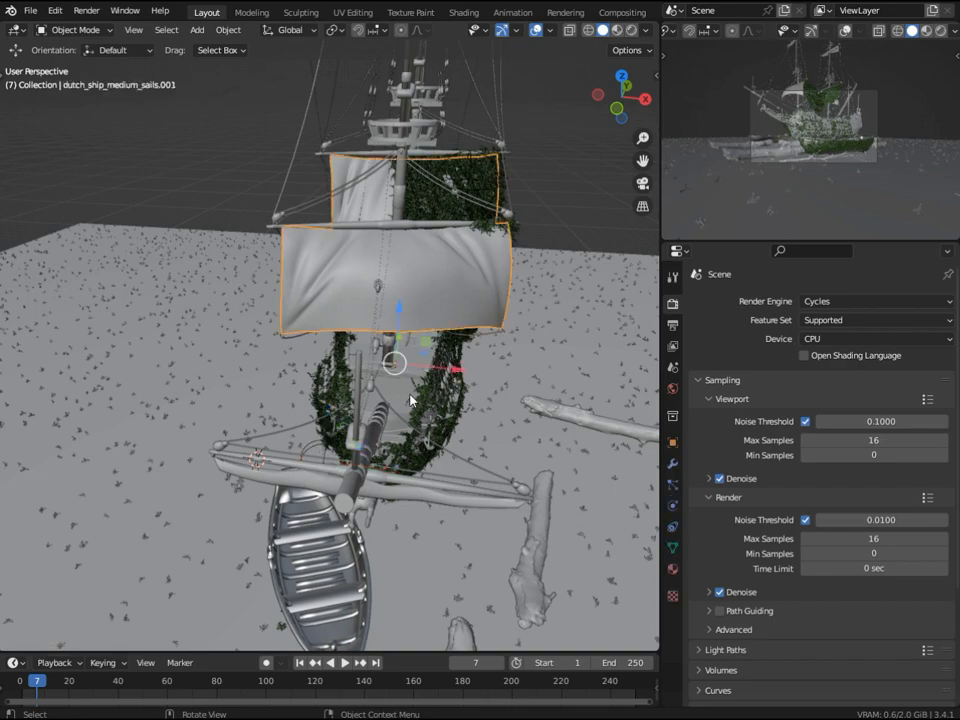
Add the second sail ivy and move its parent up from the 3D cursor toward the bow.
middle_drag(410, 400, 388, 438)
drag(392, 398, 577, 416)
middle_drag(577, 416, 288, 351)
scroll(288, 351, down, 3)
middle_drag(150, 325, 205, 410)
drag(206, 444, 279, 318)
middle_drag(205, 365, 160, 300)
Move the second sail ivy's parent along Z and Y toward the front sail and check the rendered camera view.
key(g)
key(z)
click(260, 343)
key(g)
key(y)
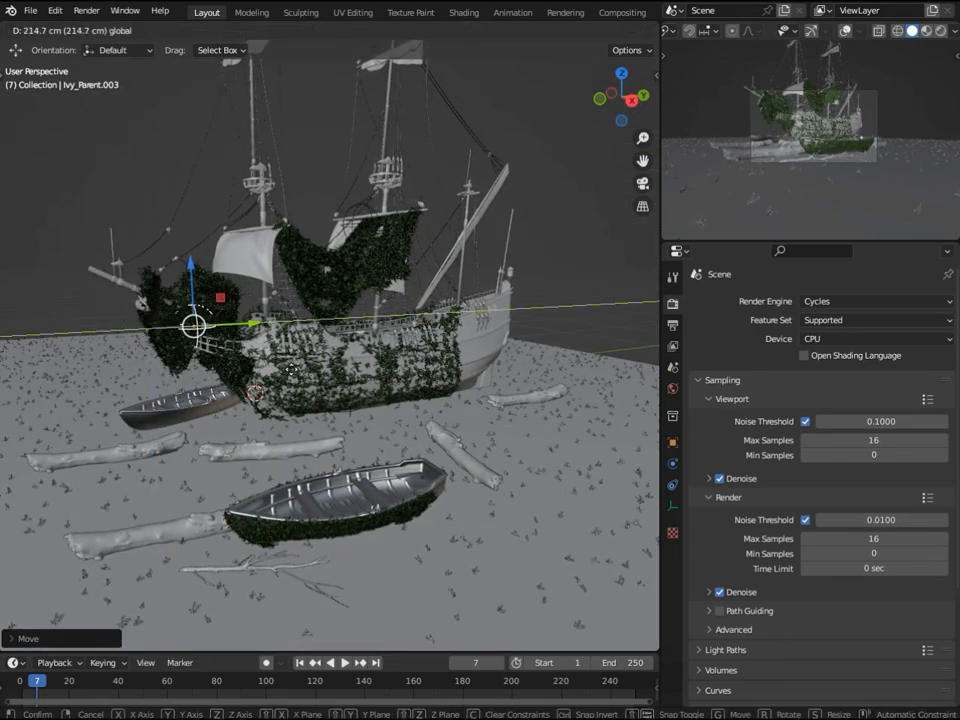
click(435, 390)
key(KP_0)
click(631, 31)
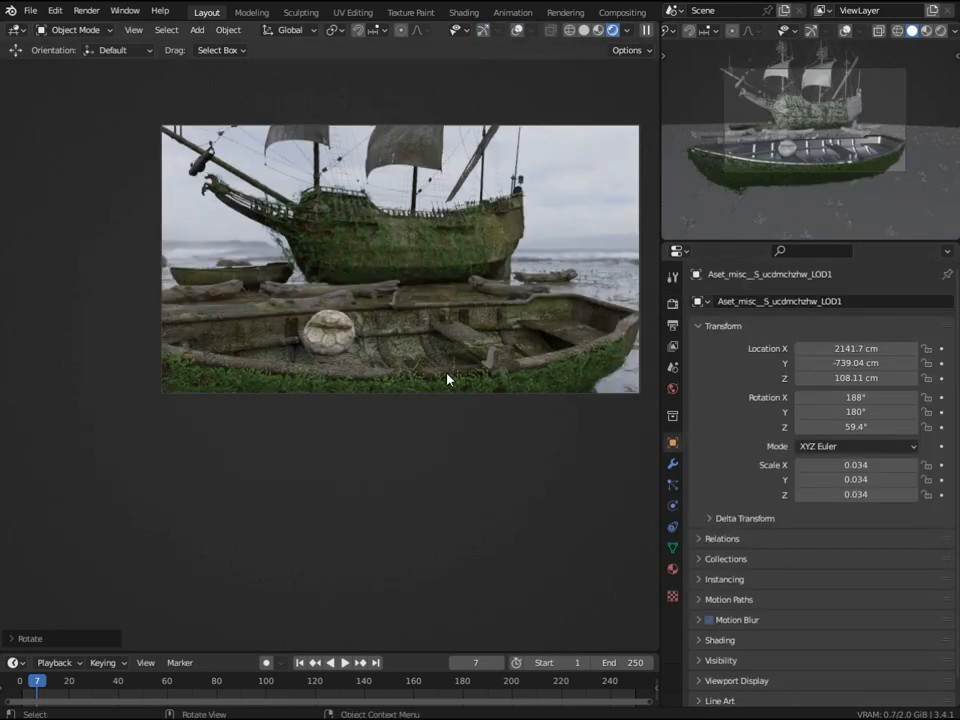
Select the ground plane and start the Shortcut VUr input display.
click(447, 395)
key(n)
click(653, 255)
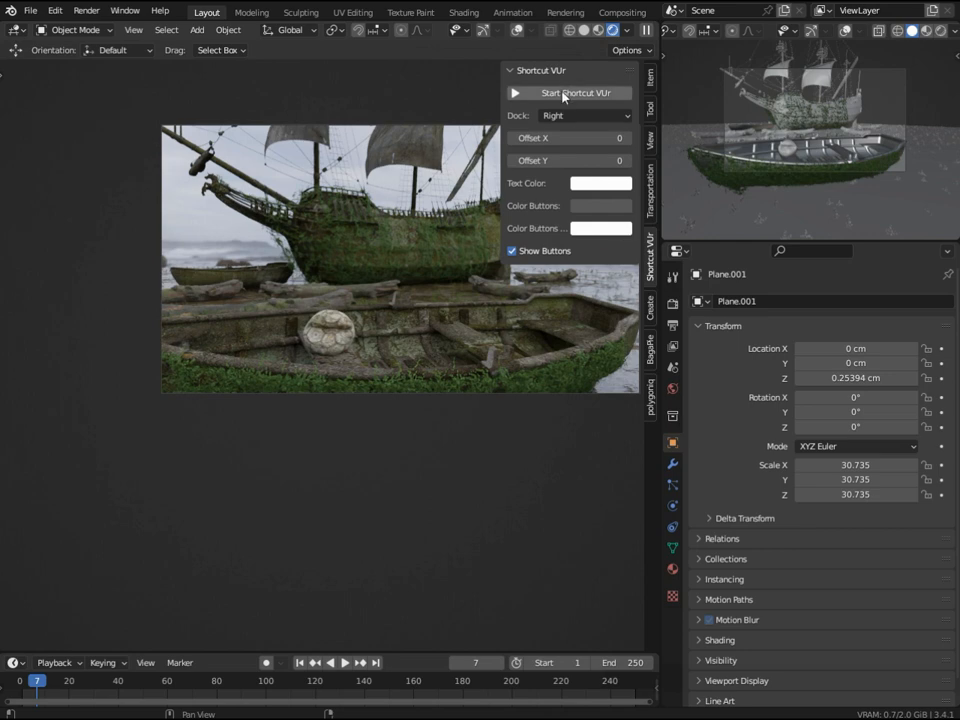
click(562, 97)
key(n)
key(n)
key(n)
key(n)
Spawn the Plant_Fern_D_spring-summer-autumn asset from botaniq's plants category.
click(651, 404)
click(512, 72)
click(584, 225)
click(571, 104)
click(545, 163)
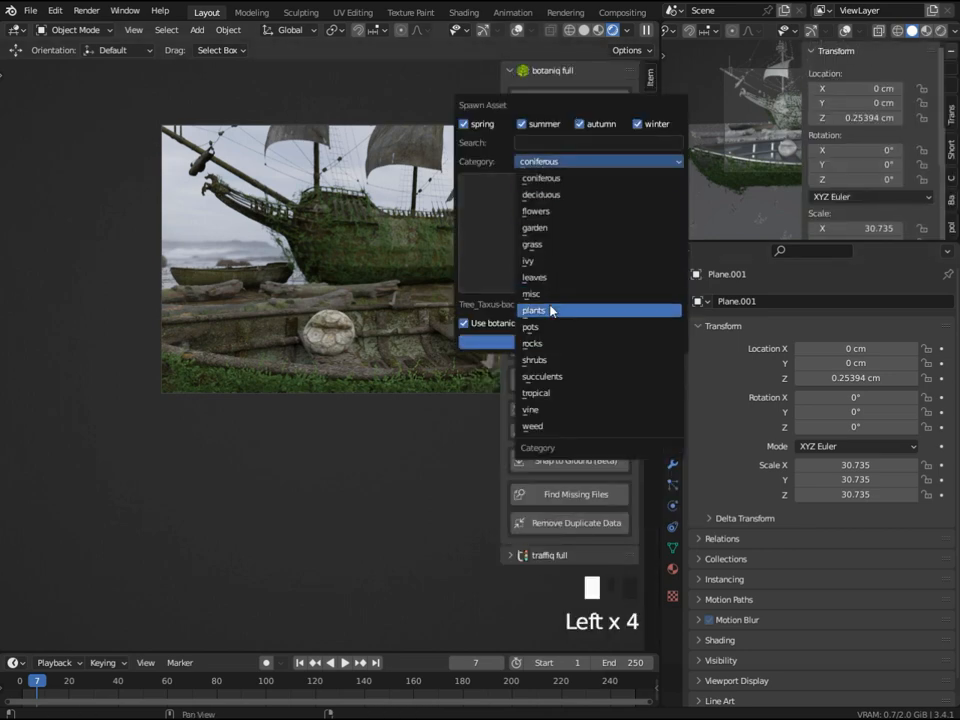
click(549, 309)
click(548, 252)
click(550, 252)
click(572, 248)
click(393, 593)
click(601, 343)
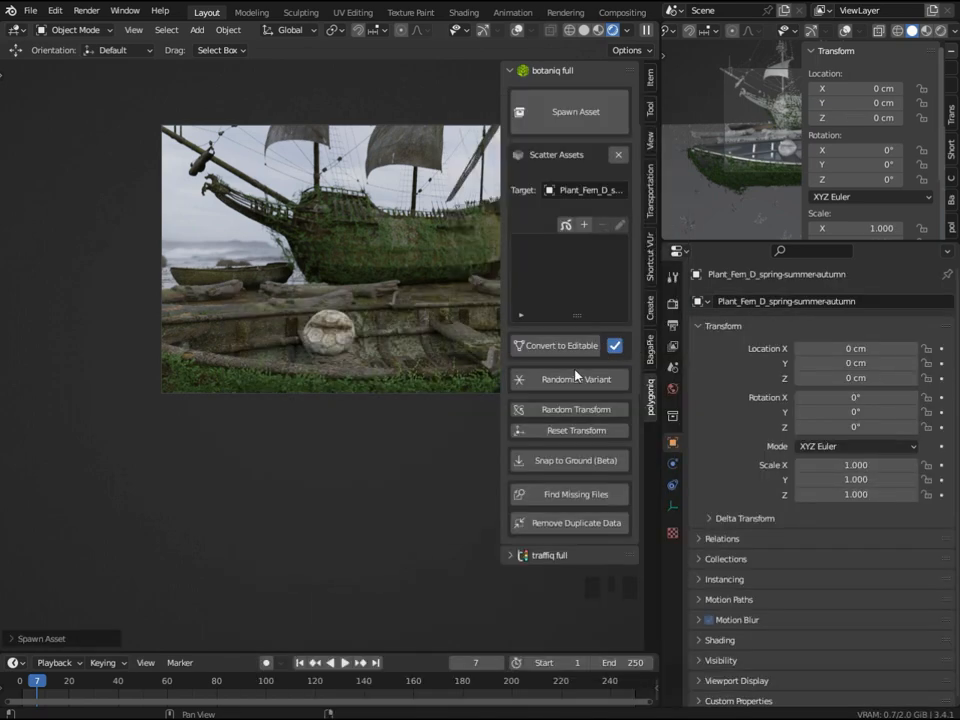
Move the fern onto the ground behind the rowboat's stern, to about X 1645 cm, Y 821 cm.
key(n)
click(603, 29)
key(g)
key(y)
click(497, 401)
key(g)
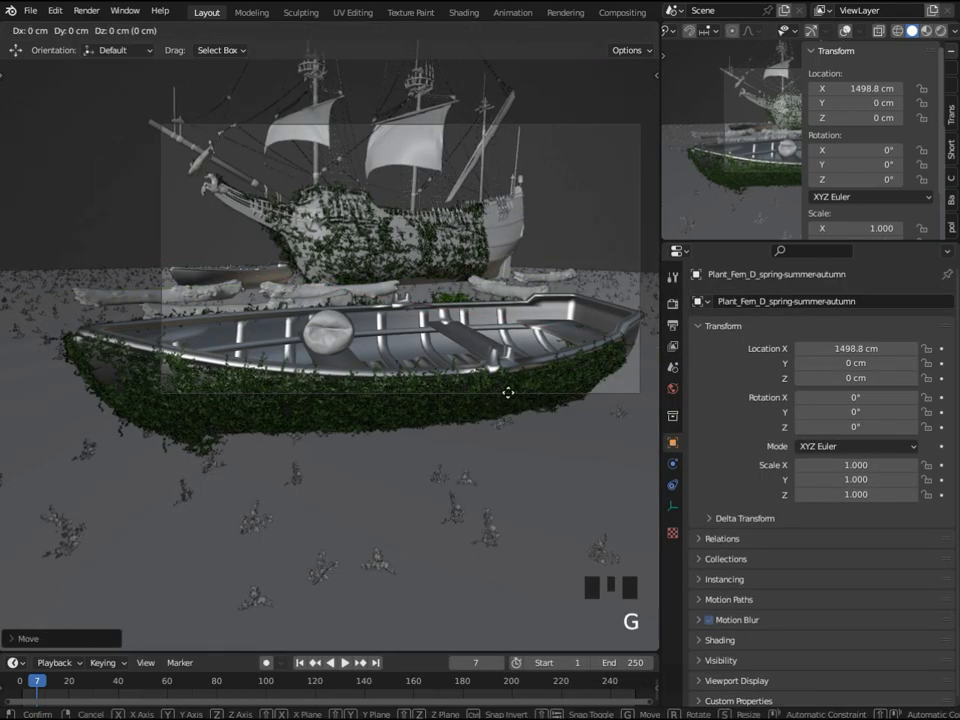
click(618, 380)
drag(636, 296, 668, 297)
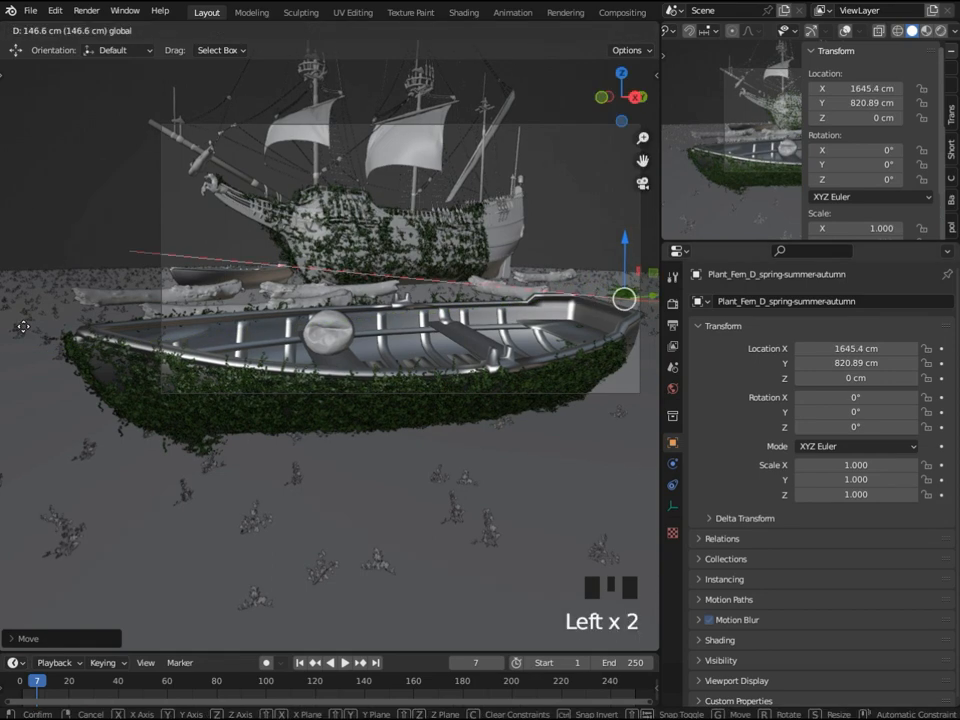
Check the fern in the rendered camera view, shift it slightly and scale it up to about 1.4.
click(631, 30)
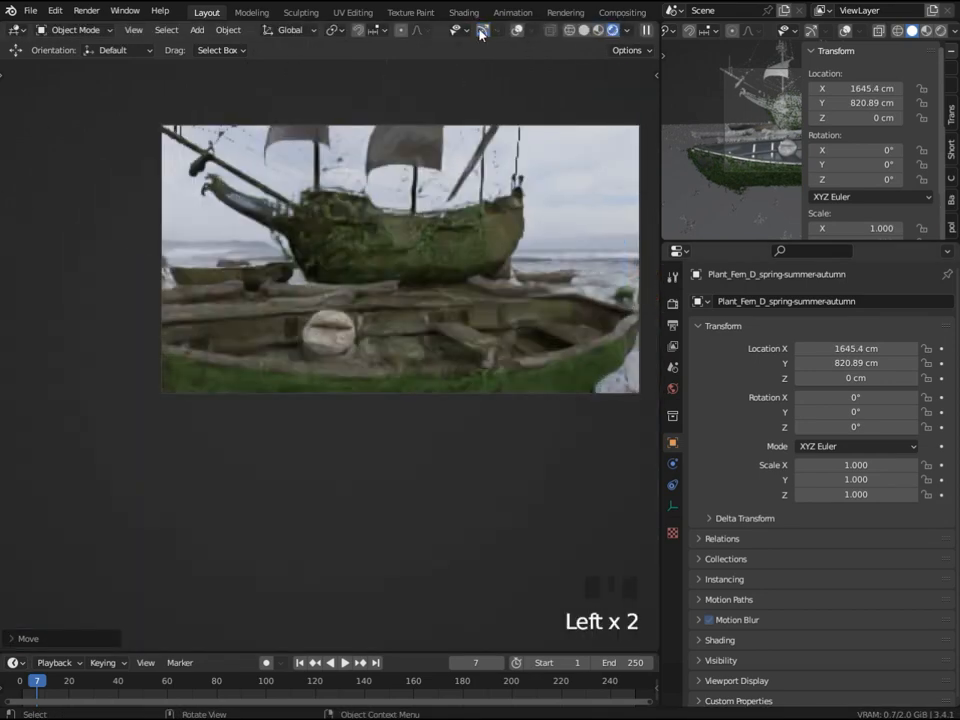
shift+middle_drag(452, 369, 409, 379)
scroll(461, 424, up, 4)
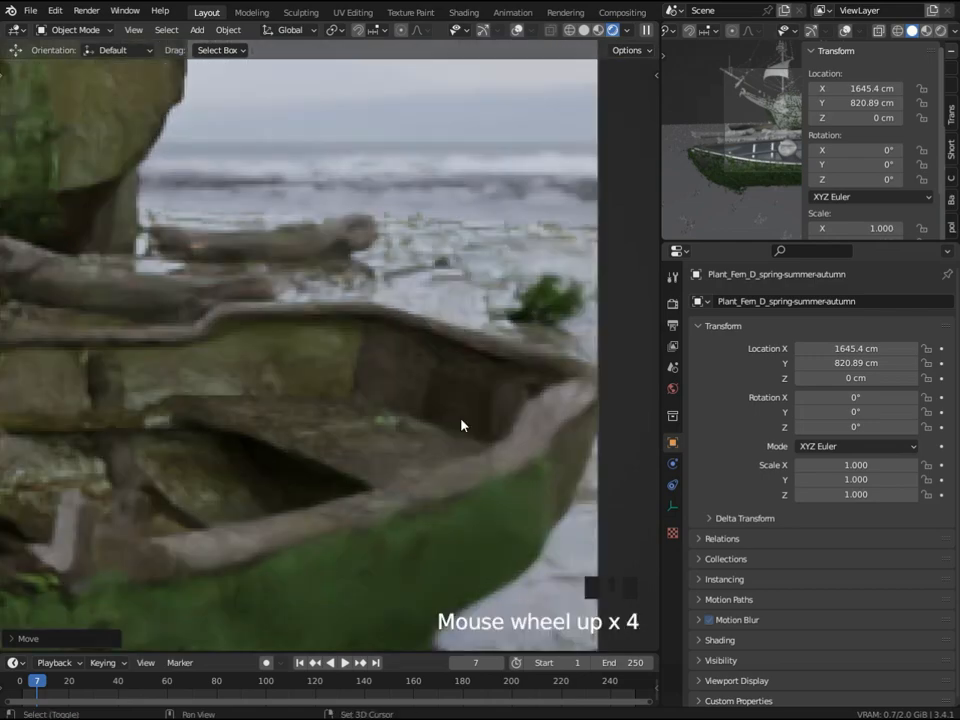
scroll(433, 463, up, 4)
click(481, 32)
drag(446, 339, 344, 347)
key(s)
click(488, 403)
key(s)
click(485, 403)
Duplicate the fern and place the copy beside it at about X 1566 cm, Y 821 cm.
key(shift+d)
click(550, 401)
click(344, 347)
scroll(355, 375, down, 10)
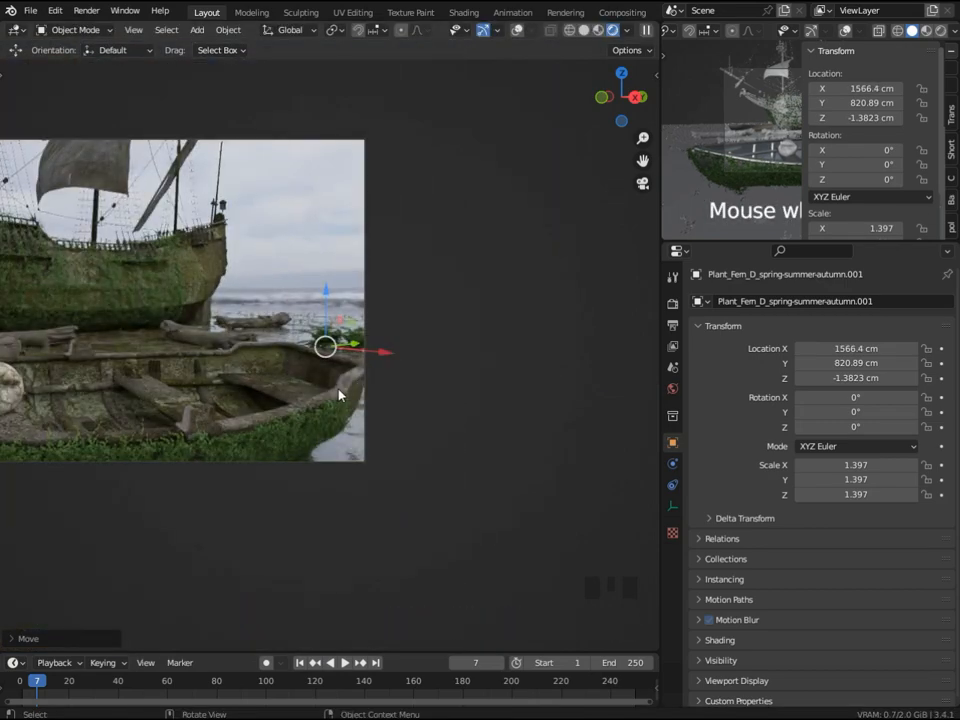
Duplicate the fern again and move the copy along Y toward the logs in front of the ship.
click(585, 30)
scroll(294, 396, down, 3)
scroll(377, 453, up, 1)
scroll(377, 453, up, 1)
key(shift+d)
click(368, 394)
key(g)
key(y)
click(266, 434)
Position the new fern between the logs at about X 1132 cm, Y 222 cm and check the rendered camera view.
scroll(266, 434, up, 4)
shift+middle_drag(266, 434, 364, 482)
key(g)
key(g)
click(394, 432)
key(g)
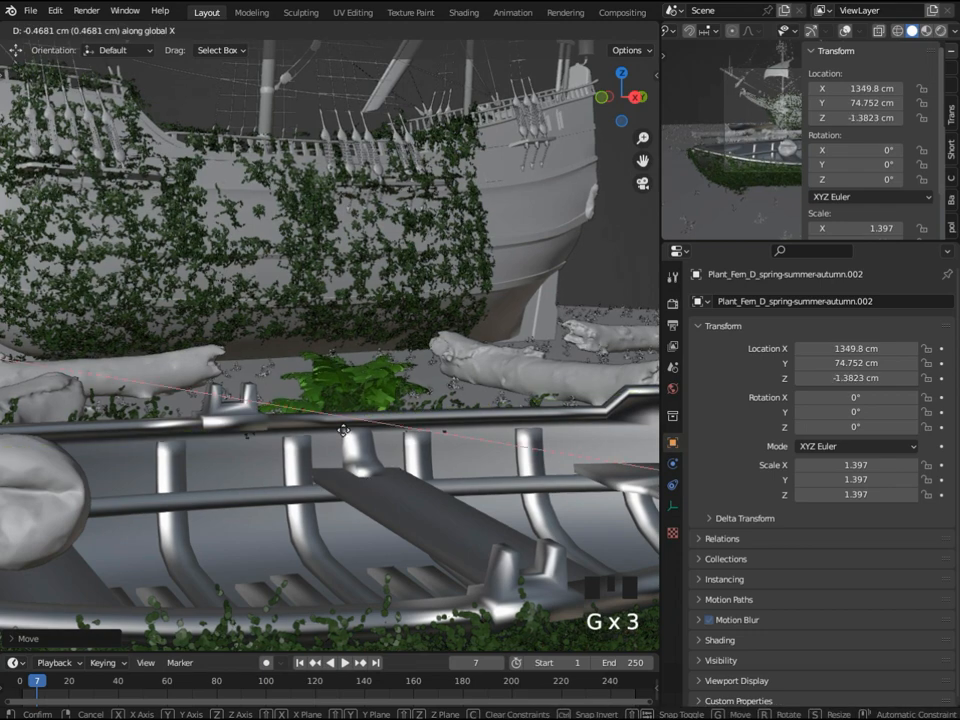
key(x)
click(302, 405)
key(g)
key(y)
click(384, 441)
scroll(384, 444, down, 1)
scroll(384, 443, down, 5)
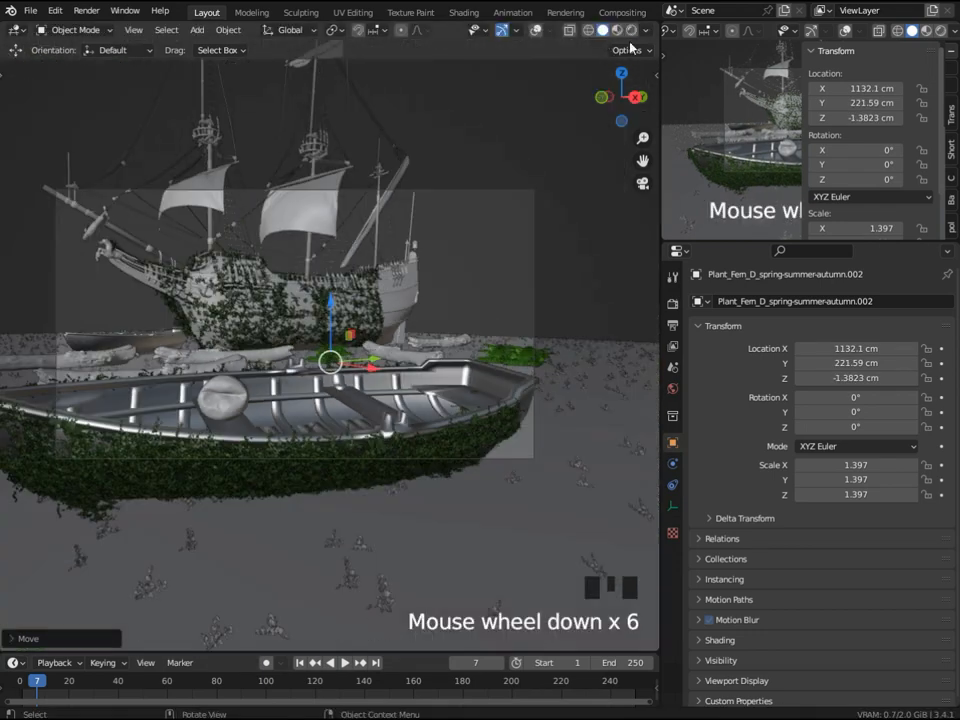
click(631, 29)
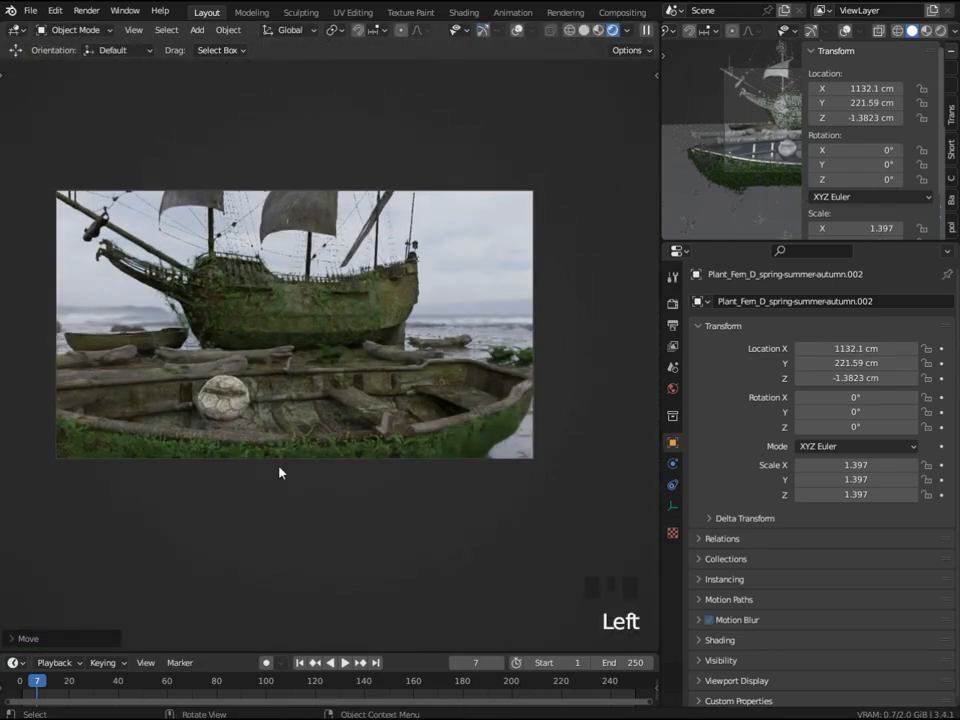
scroll(343, 508, up, 1)
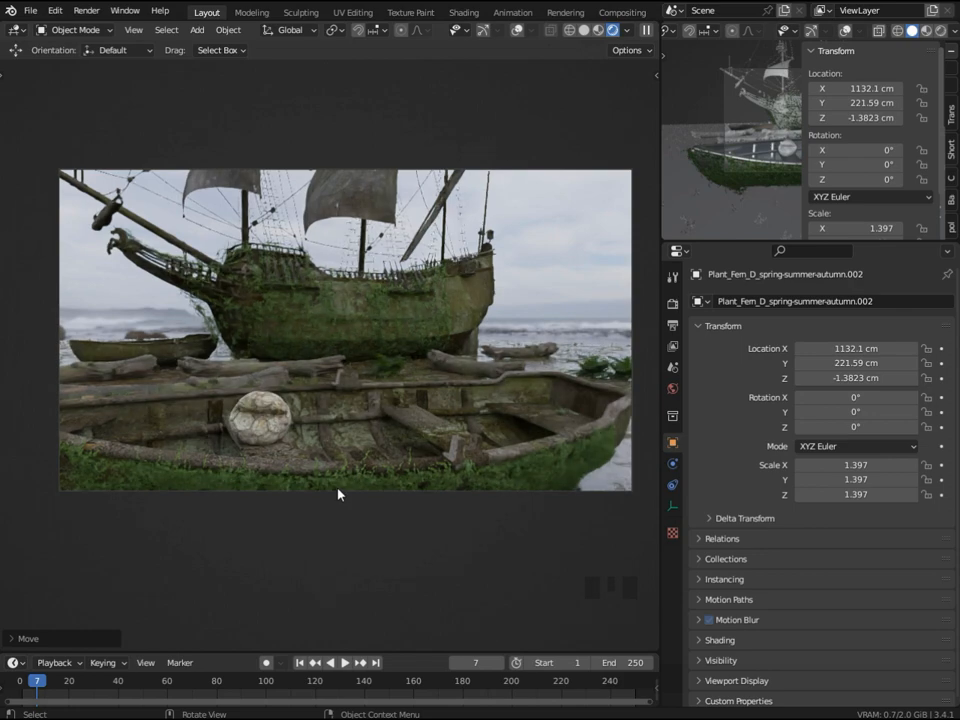
Duplicate the fern between the logs and move the copy along Y and X beside the log near the ship's stern.
click(584, 29)
click(393, 350)
scroll(393, 350, up, 1)
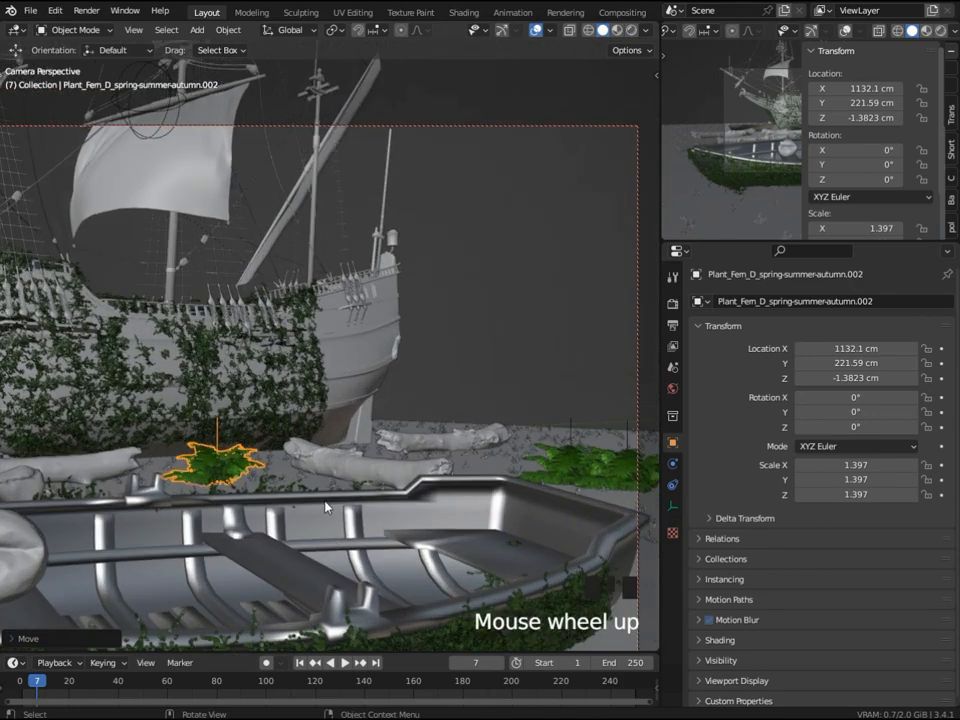
key(shift+d)
key(y)
click(577, 512)
key(g)
key(x)
click(579, 542)
key(g)
key(y)
click(543, 510)
Add another fern copy near the far log behind the ship's stern, at about X 322 cm, Y 1922 cm.
key(shift+d)
key(x)
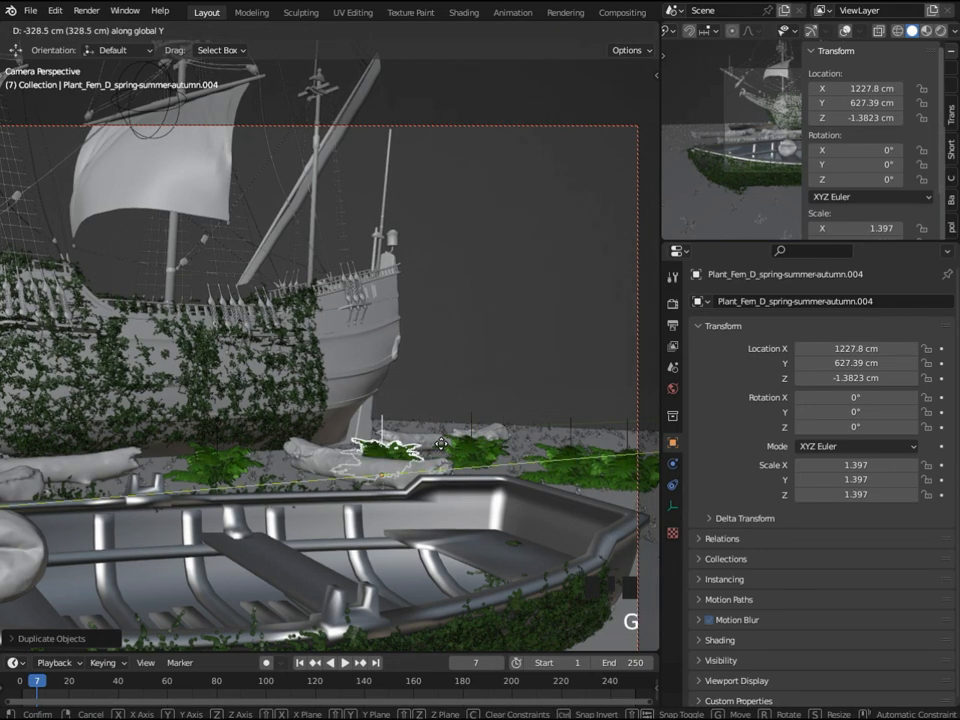
click(325, 424)
key(g)
key(y)
click(510, 435)
key(g)
key(x)
click(435, 455)
key(g)
key(y)
click(463, 457)
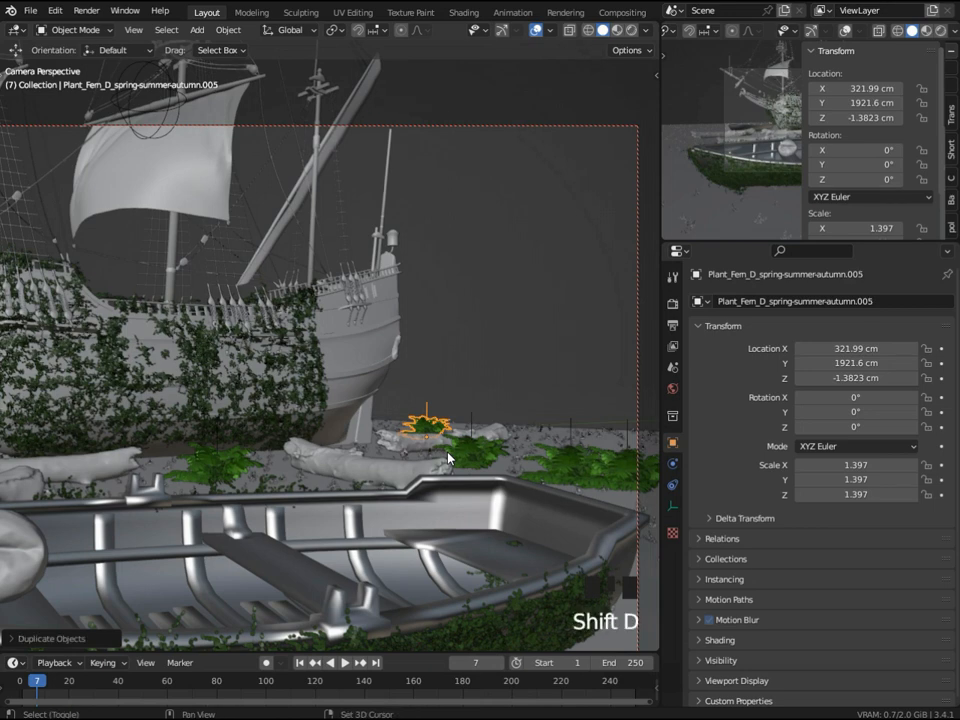
Extend the fern row behind the far log by spacing two further copies along Y.
key(g)
key(y)
click(414, 452)
key(shift+d)
right_click(440, 451)
key(g)
key(y)
click(510, 438)
Duplicate the fern twice more, moving the copies along X and Y to continue the row beyond the ship's stern.
key(shift+d)
right_click(500, 450)
key(g)
key(x)
click(561, 496)
key(shift+d)
right_click(561, 496)
key(g)
key(y)
key(x)
click(3, 556)
Place one last fern copy at about X 787 cm, Y 2184 cm and check all the ferns in the rendered camera view.
key(shift+d)
right_click(3, 556)
key(g)
key(x)
right_click(594, 447)
key(g)
key(x)
click(536, 448)
scroll(536, 448, down, 4)
shift+middle_drag(480, 420, 598, 425)
click(612, 31)
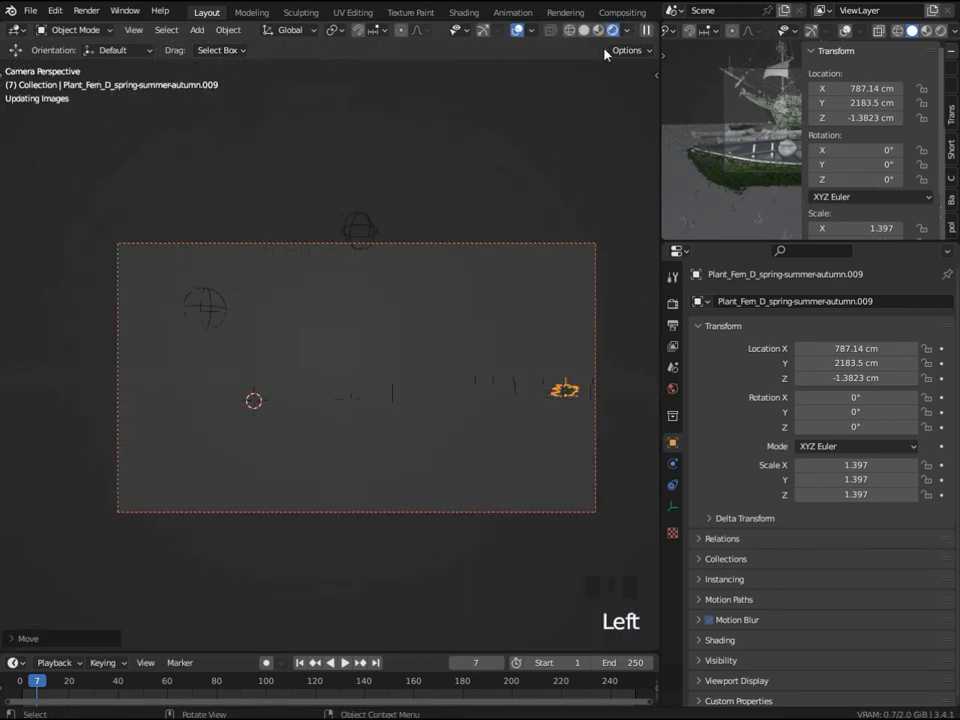
click(517, 31)
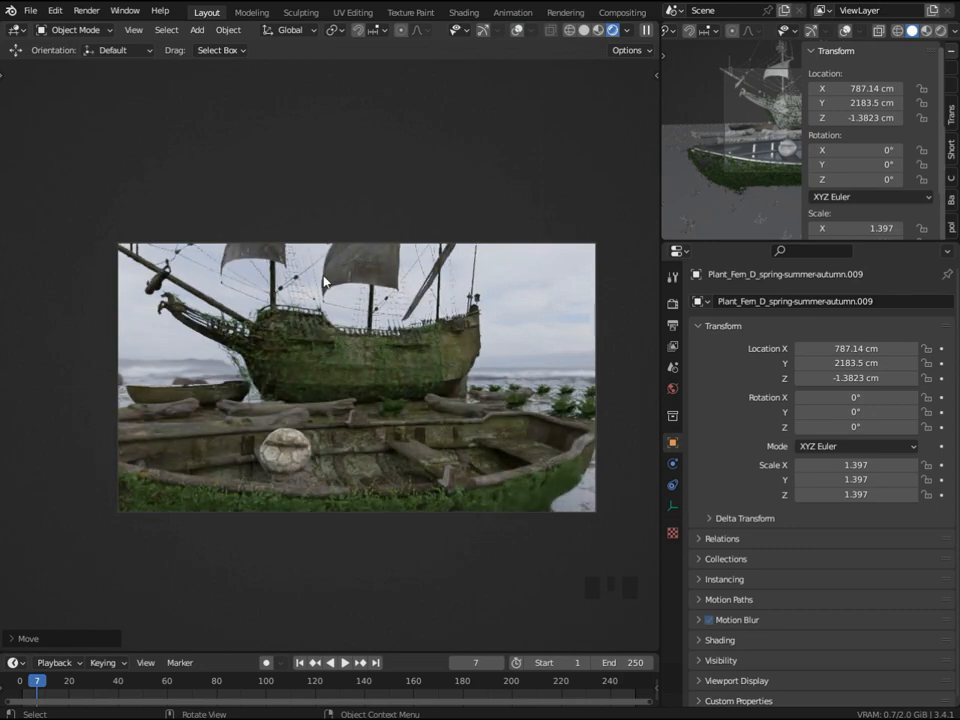
scroll(394, 283, down, 5)
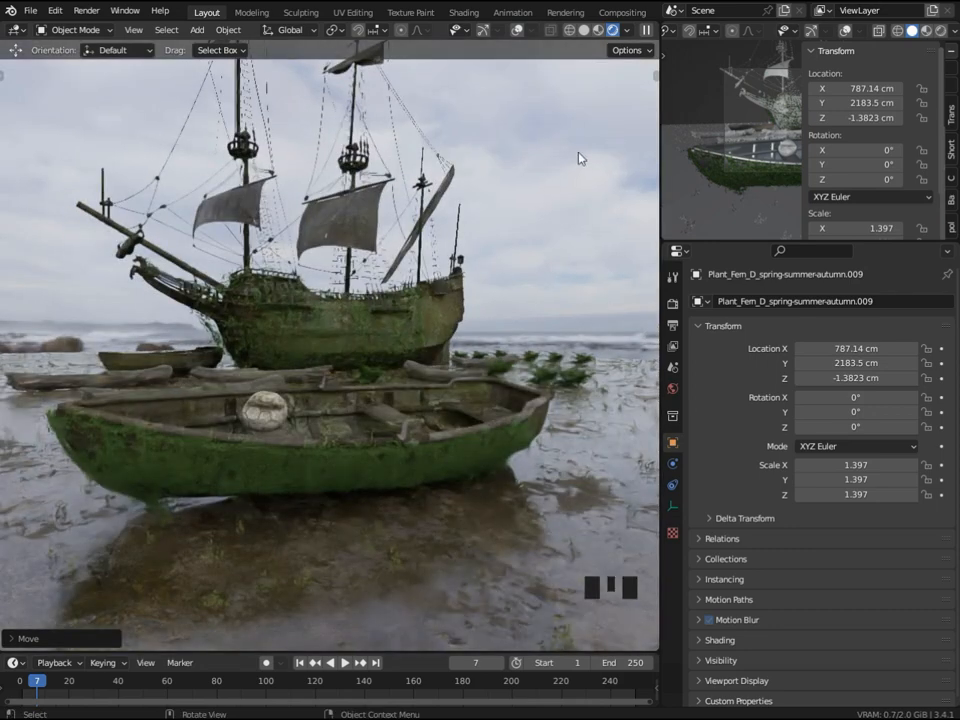
scroll(476, 223, up, 3)
Delete all the ferns around the logs and ship except one copy near the rowboat's stern.
middle_drag(476, 223, 495, 210)
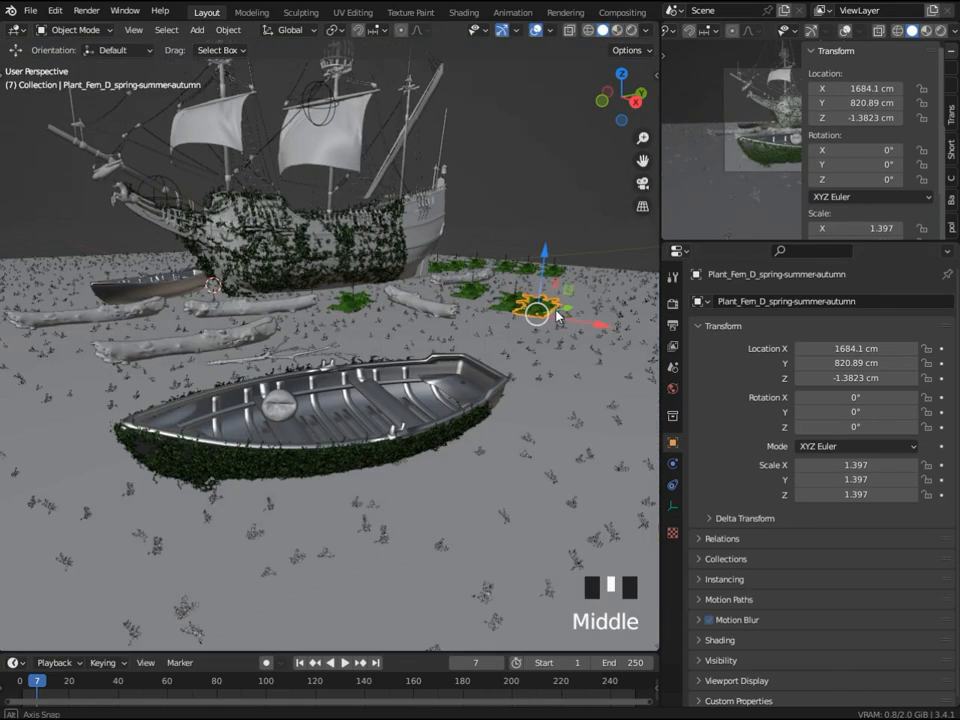
scroll(420, 223, down, 2)
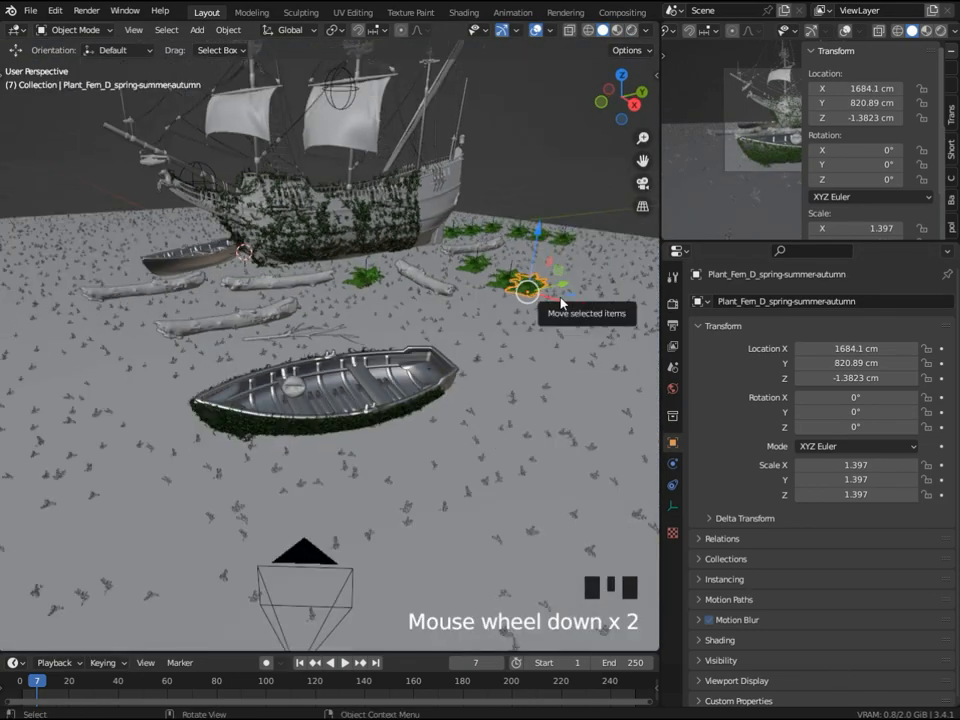
key(x)
click(483, 264)
key(x)
click(557, 238)
key(x)
click(540, 234)
key(x)
click(515, 230)
key(x)
click(477, 230)
key(x)
click(496, 228)
key(x)
click(458, 233)
key(x)
click(373, 280)
key(x)
click(521, 282)
Move the remaining fern outside the camera frame to about X 2519 cm, Y -243 cm and preview the rendered camera view.
middle_drag(515, 271, 525, 280)
drag(529, 284, 486, 367)
drag(505, 413, 560, 440)
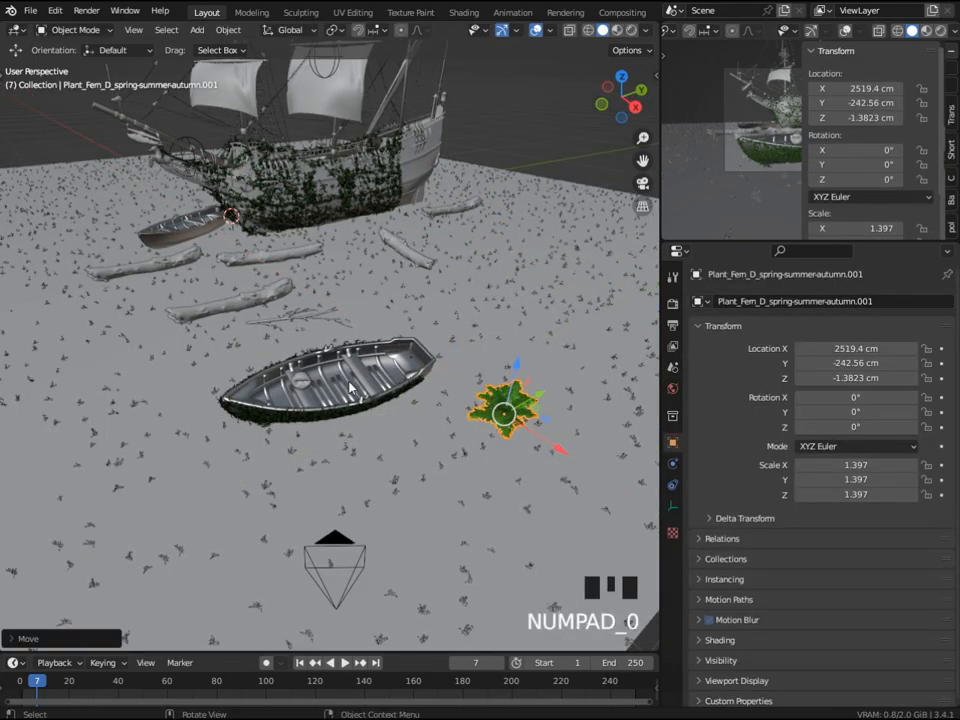
key(KP_0)
scroll(557, 320, down, 2)
click(632, 31)
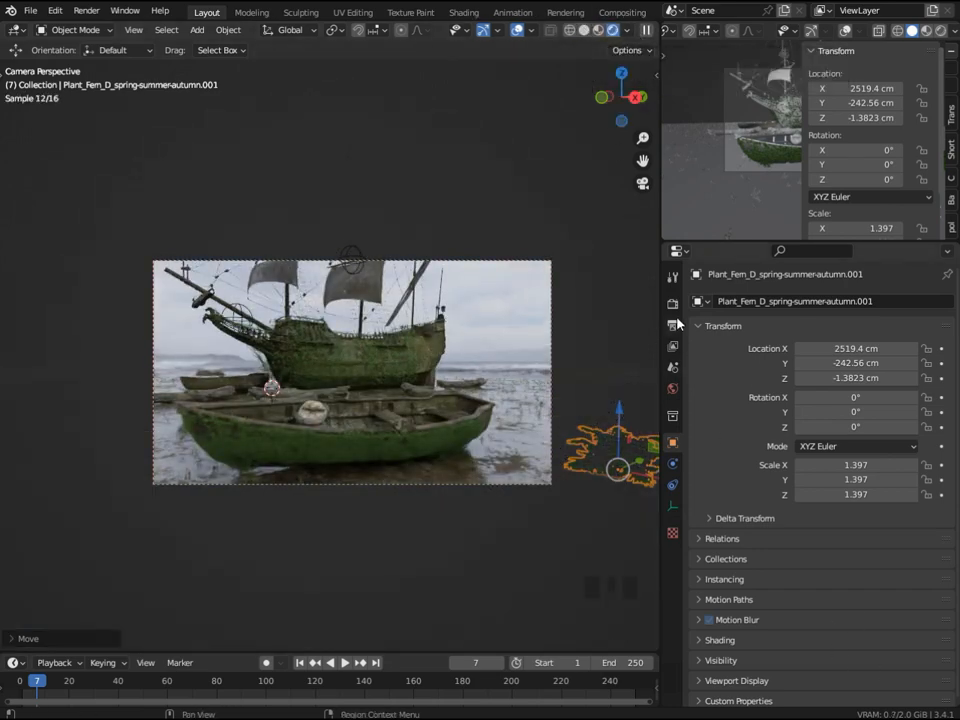
Set the output format to the HDTV 1080p preset and return to the Layout workspace.
click(672, 303)
click(672, 325)
click(927, 299)
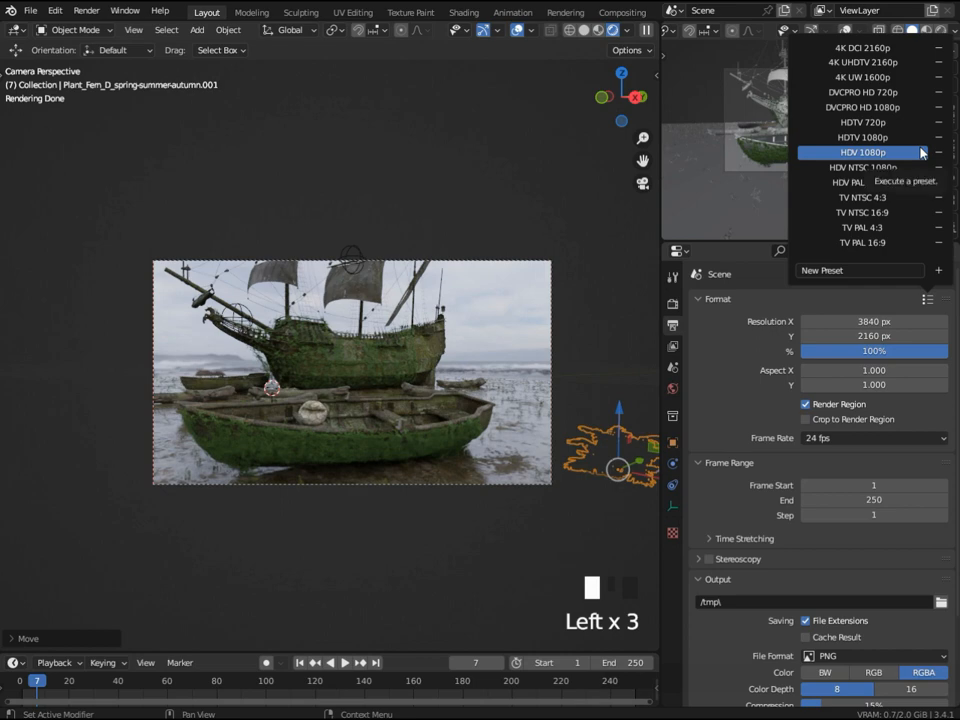
click(912, 108)
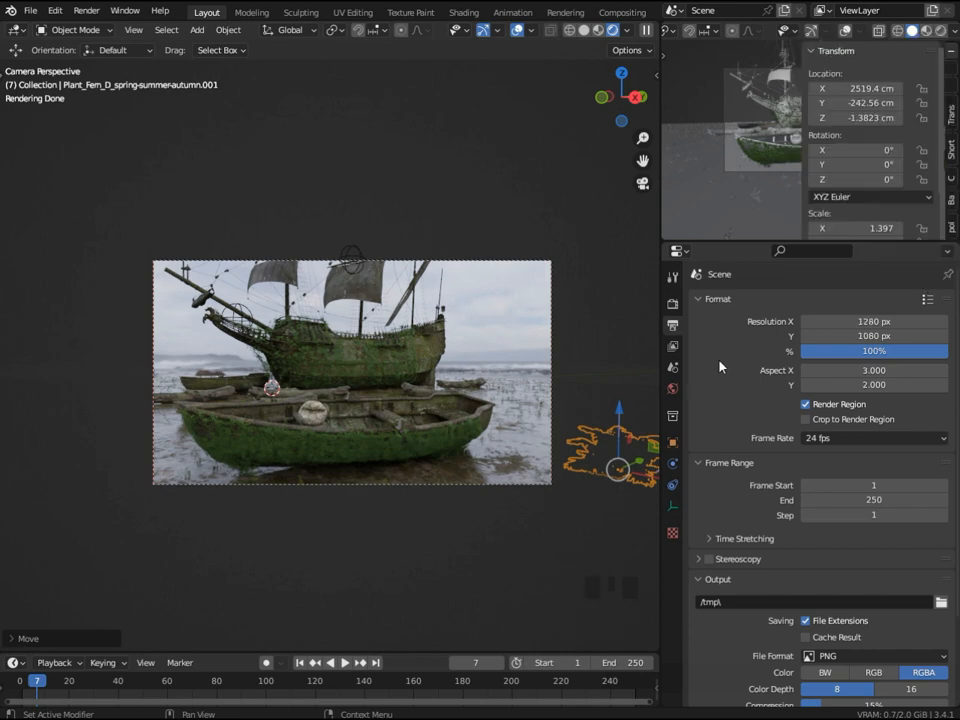
click(927, 300)
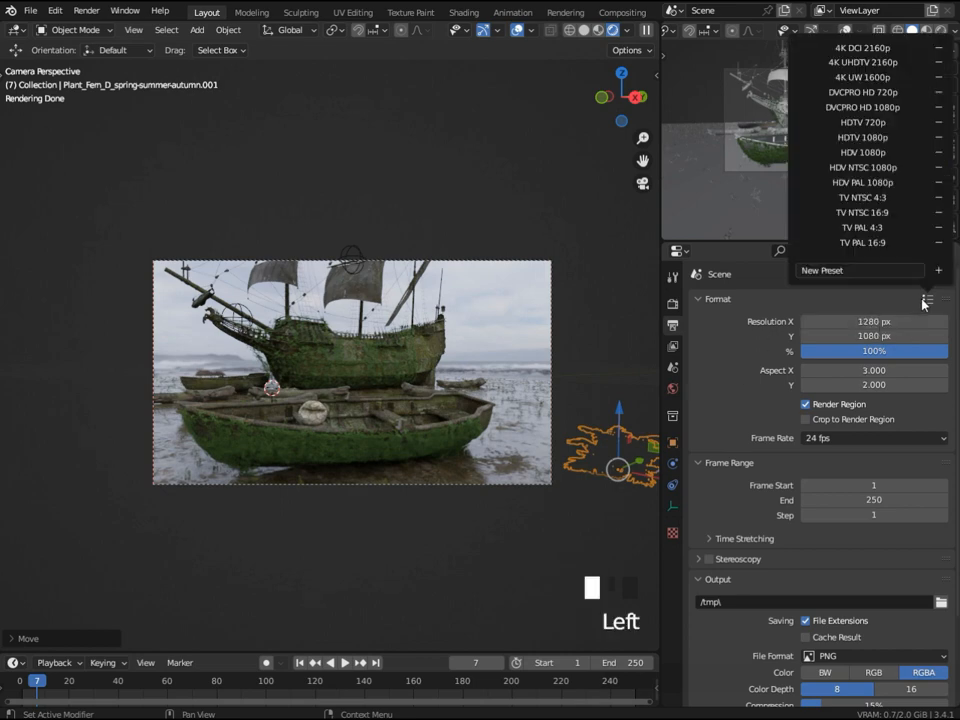
click(912, 144)
click(512, 12)
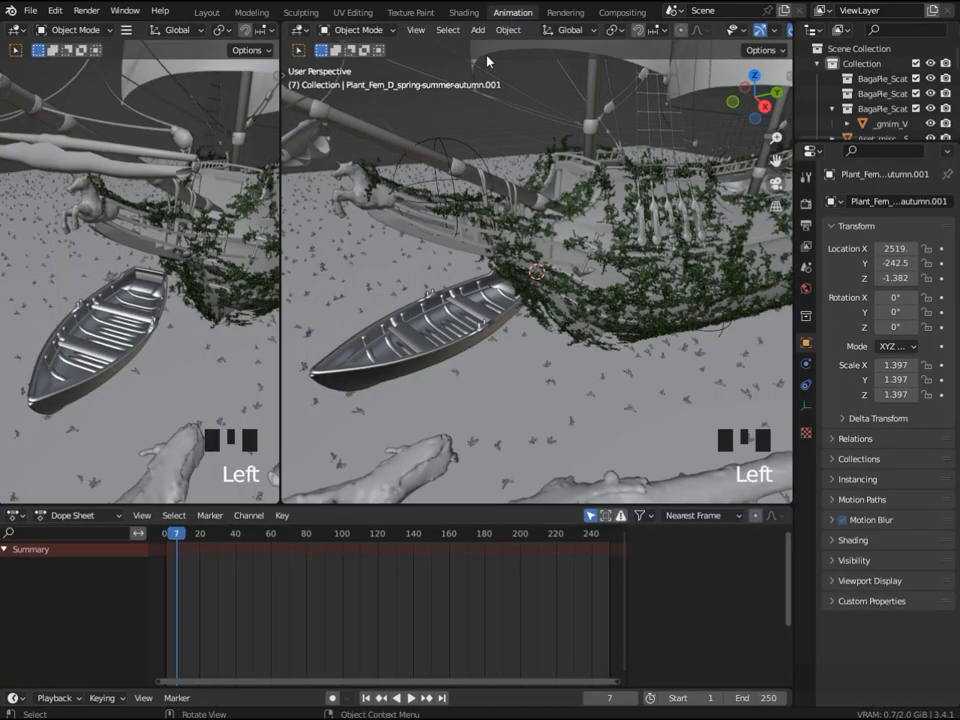
click(207, 12)
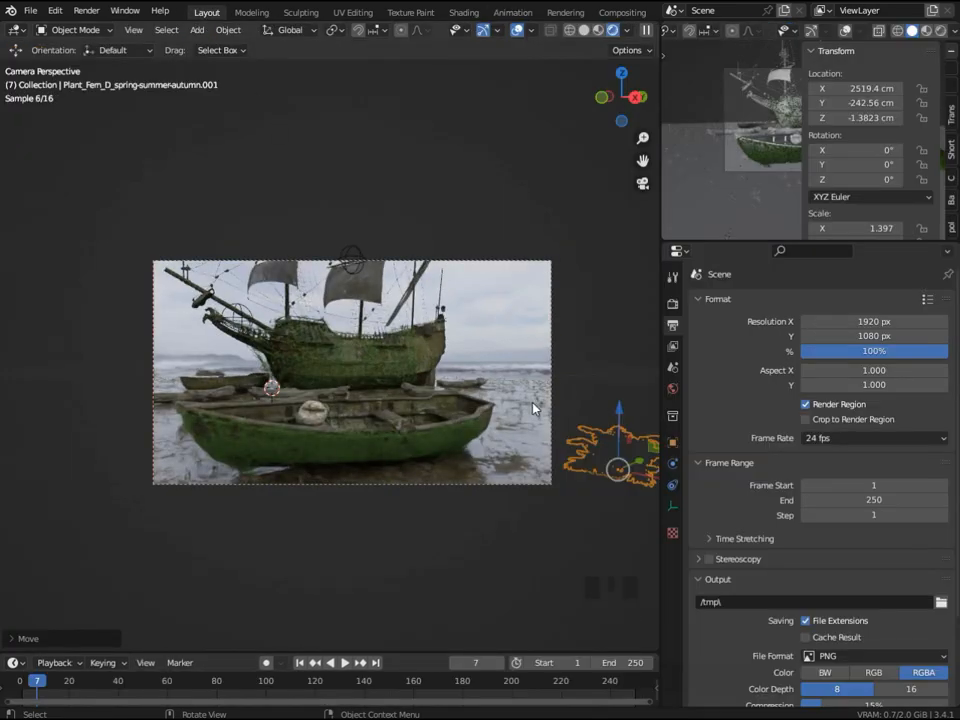
Instance the fern onto the ground plane beside the rowboat's stern with BagaPie and show the small second viewport in rendered shading.
click(516, 31)
click(484, 32)
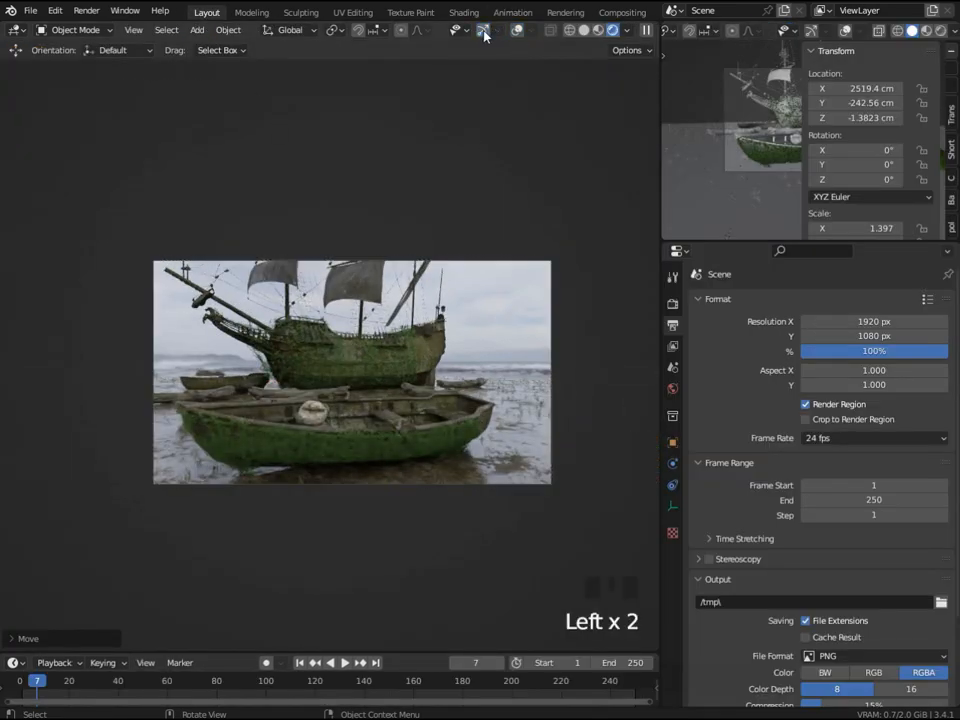
click(584, 30)
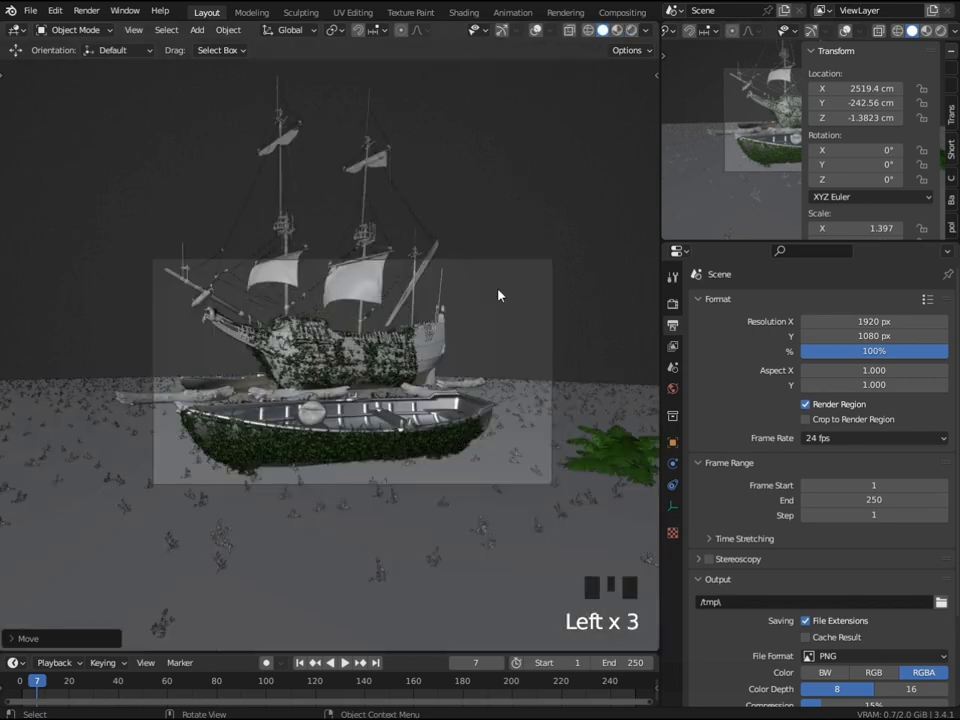
click(536, 30)
click(502, 31)
shift+click(485, 451)
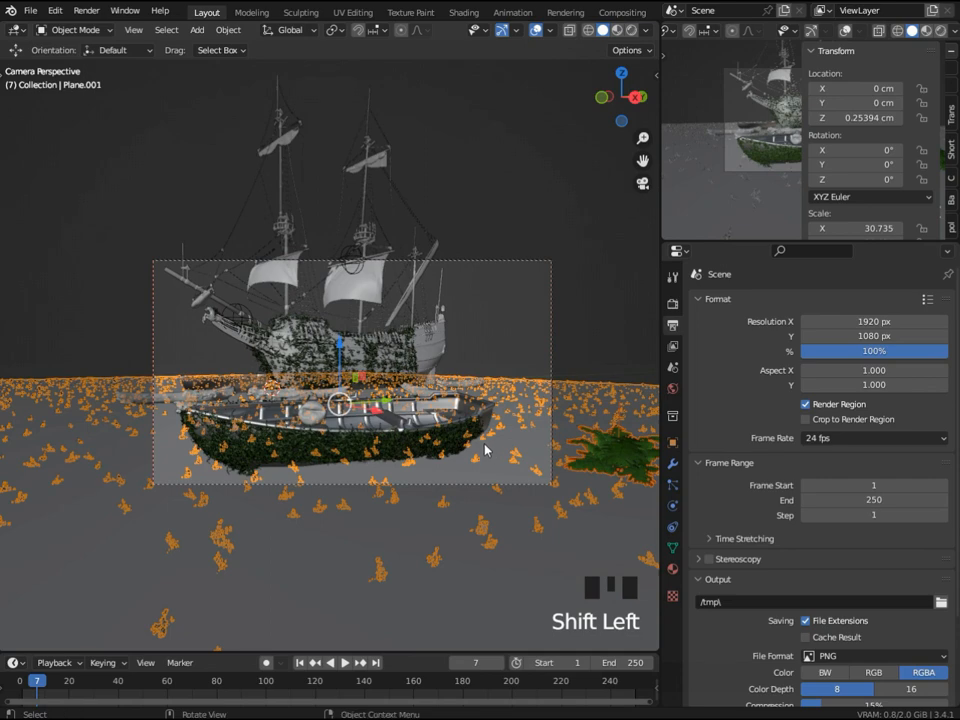
key(j)
click(487, 344)
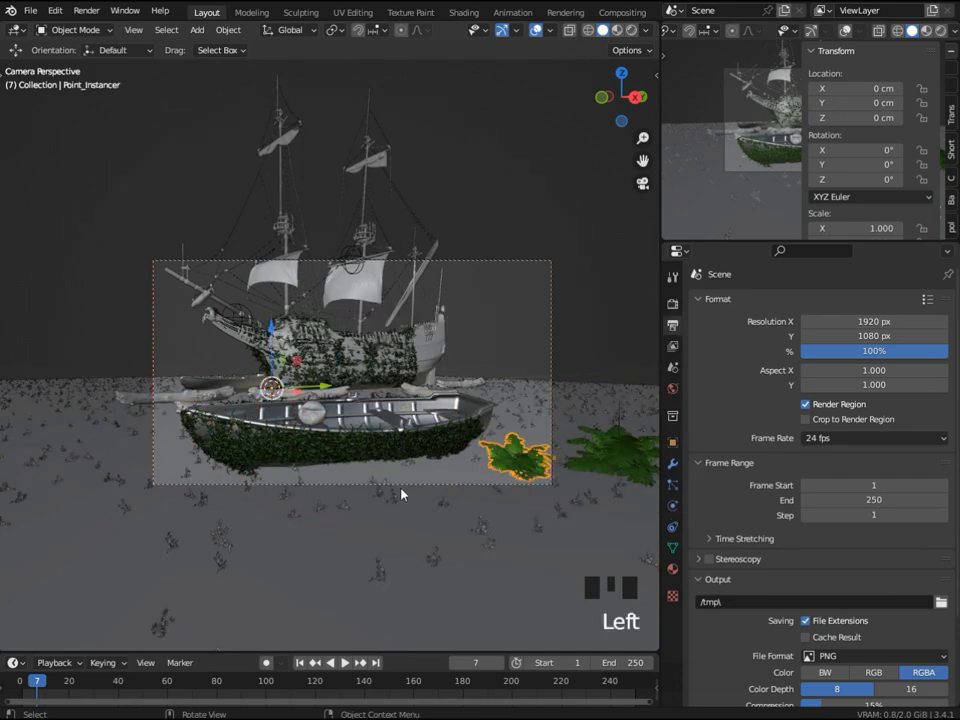
key(n)
click(941, 31)
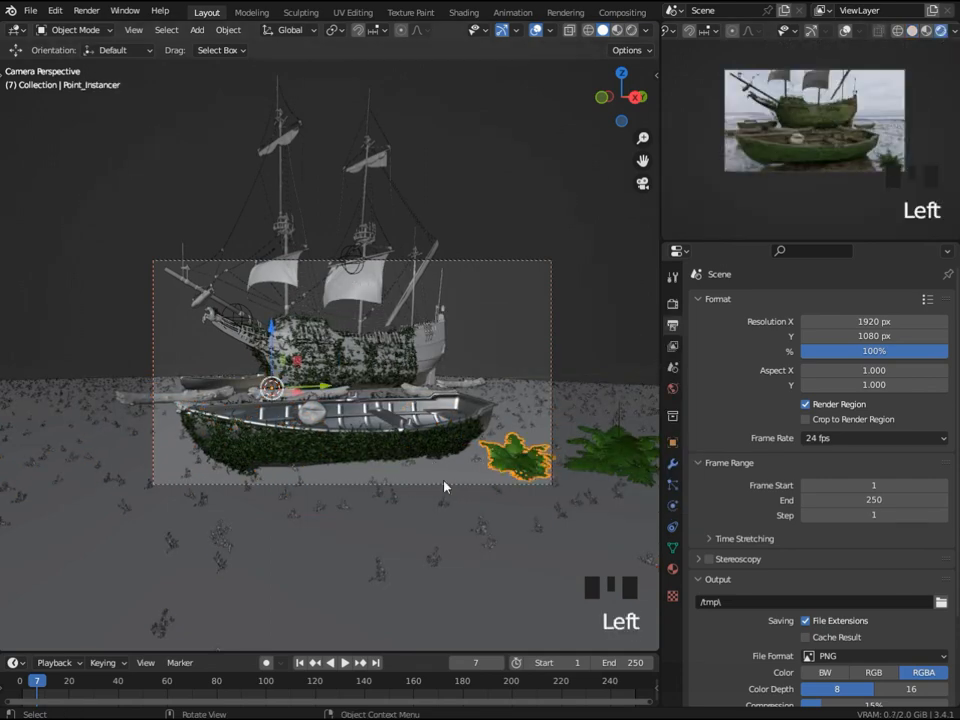
Place fern instances on the ground beside the rowboat's bow, running back past the log ends toward the small boat.
click(443, 482)
click(180, 474)
click(137, 432)
click(143, 422)
click(160, 392)
click(169, 390)
click(169, 390)
Scatter fern instances on the ground behind the rowboat's stern, back toward the ship's stern and horizon.
click(499, 387)
click(514, 418)
click(518, 422)
click(540, 418)
click(544, 418)
click(544, 418)
click(360, 456)
click(461, 386)
click(500, 388)
click(518, 390)
click(539, 394)
Add large foreground ferns on the mud in front of the rowboat, from the stern side across to the bow.
click(366, 530)
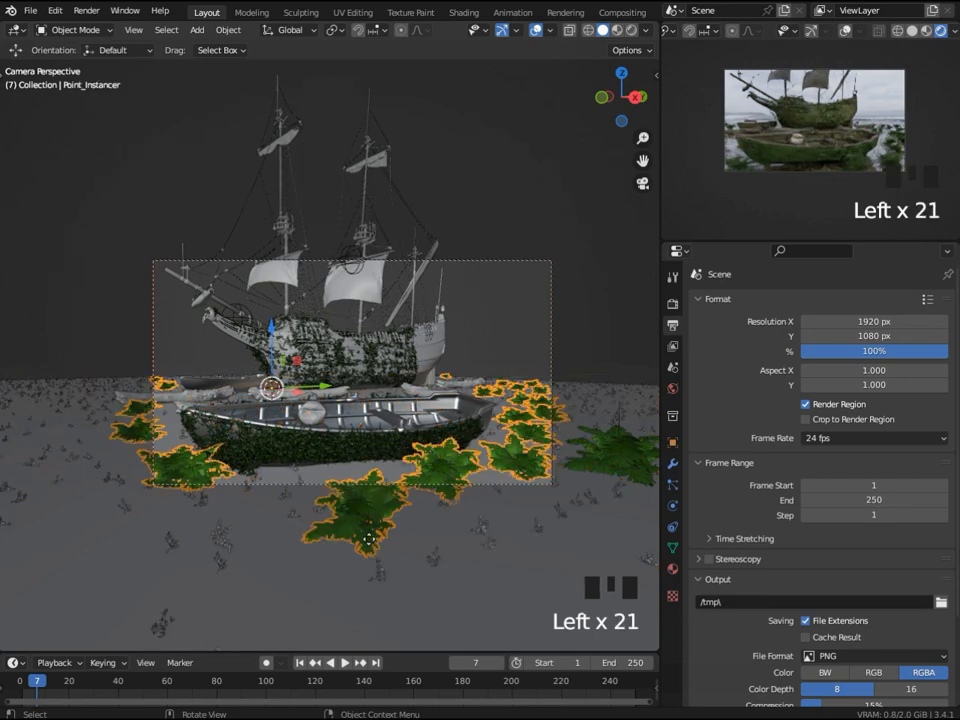
click(459, 572)
click(260, 527)
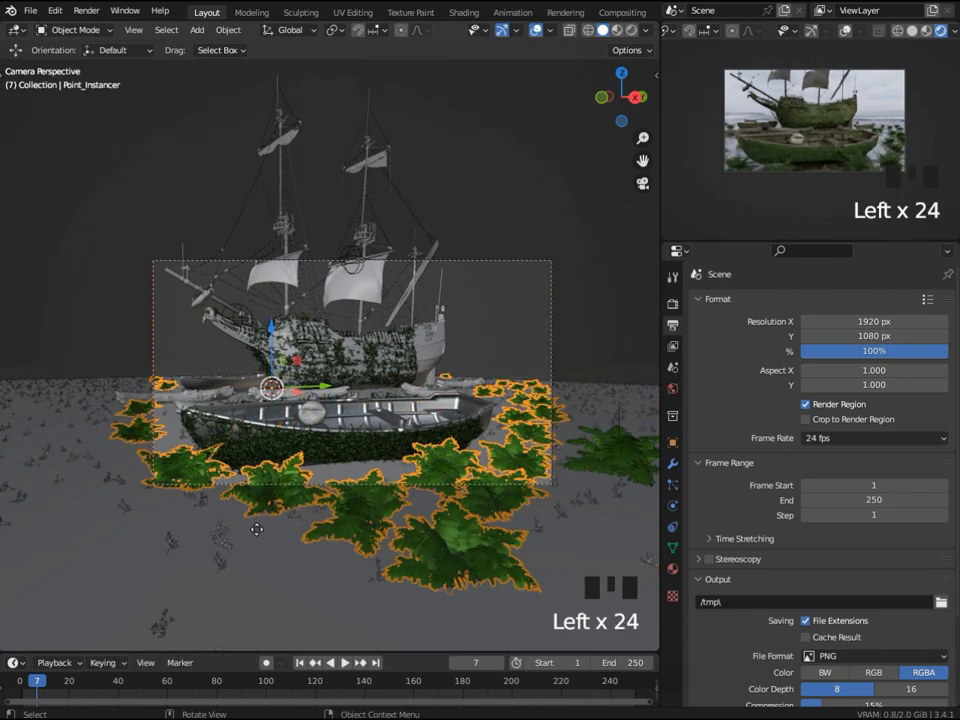
click(230, 518)
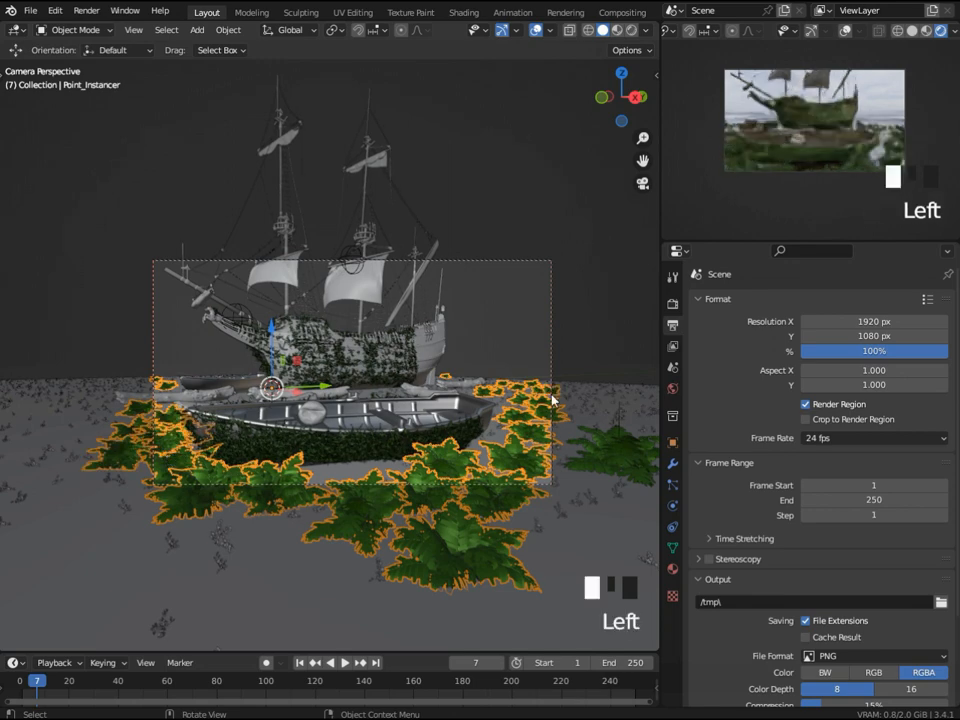
Thicken the fern patch between the ship's stern, the logs and the edge of the camera frame with more instances.
click(510, 400)
click(510, 400)
click(510, 400)
click(510, 400)
scroll(596, 447, up, 4)
shift+middle_drag(596, 447, 466, 452)
click(598, 457)
click(598, 457)
click(598, 457)
click(598, 457)
click(562, 484)
click(562, 484)
click(442, 437)
click(442, 437)
click(442, 437)
click(442, 437)
click(442, 437)
click(442, 437)
click(442, 437)
click(442, 437)
Add fern instances around the log ends near the small boat, beside the rowboat's bow, and in the gap between the logs.
scroll(441, 439, down, 4)
shift+middle_drag(109, 459, 317, 460)
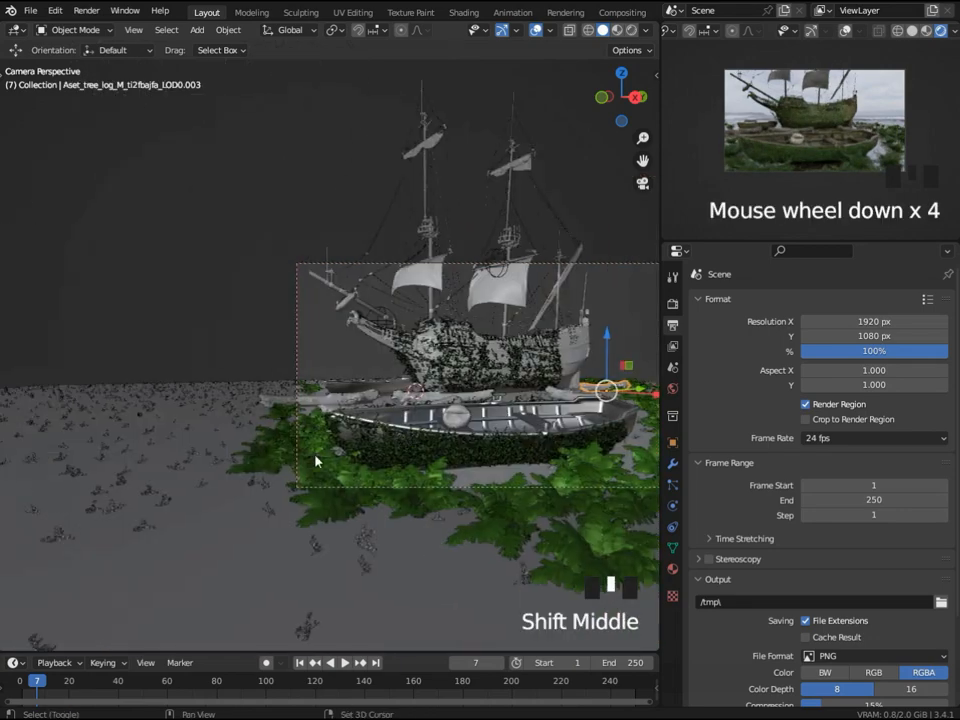
scroll(310, 466, up, 5)
click(287, 494)
click(277, 508)
click(276, 508)
click(428, 492)
click(322, 468)
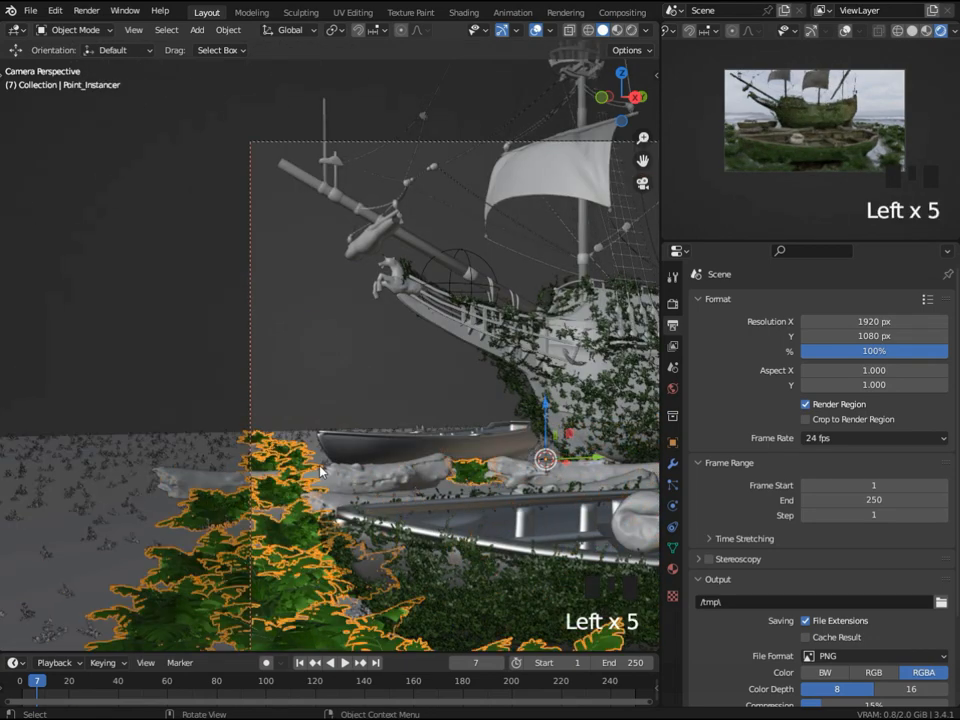
click(310, 458)
click(304, 452)
Fill the gap directly beside the rowboat's stern with additional fern instances.
shift+middle_drag(348, 459, 194, 375)
scroll(200, 380, down, 3)
shift+middle_drag(608, 439, 466, 441)
scroll(469, 441, up, 1)
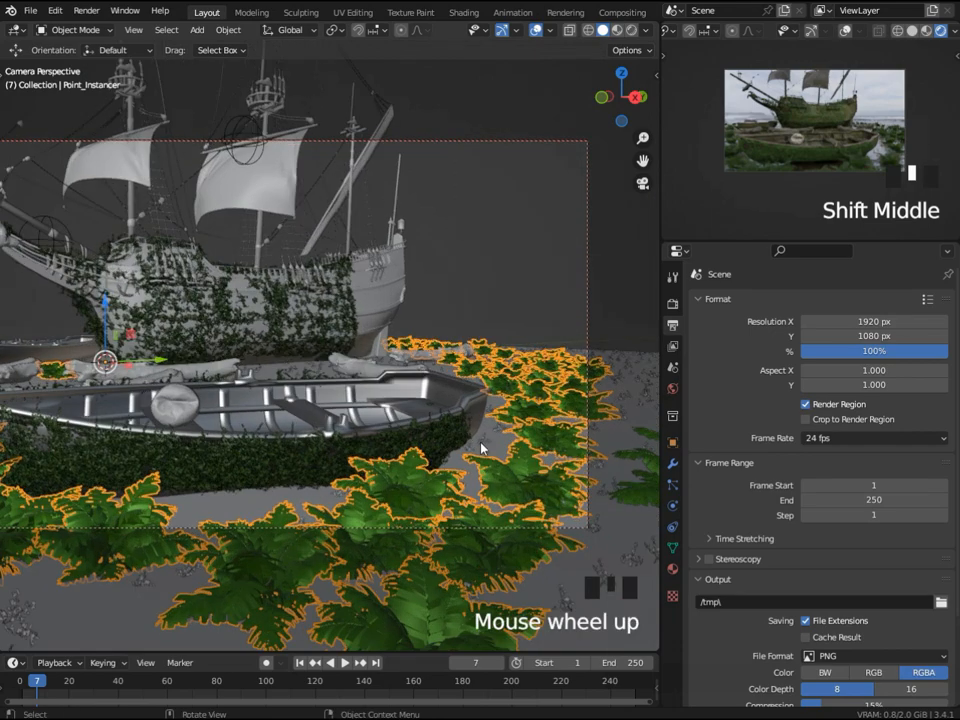
click(489, 441)
click(516, 460)
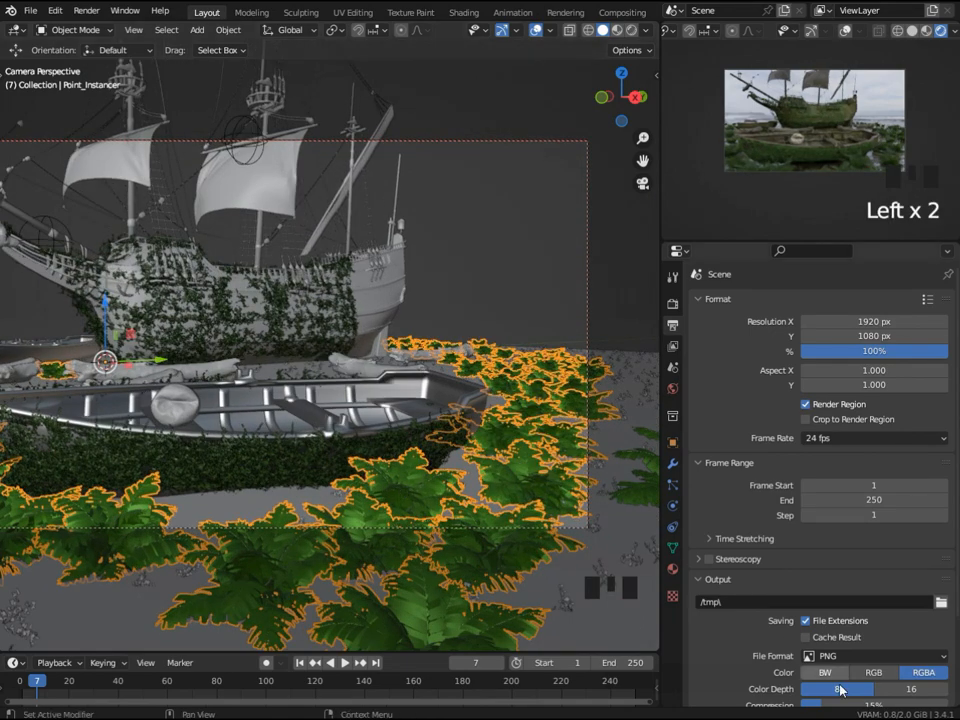
Preview the scene in rendered shading in the large viewport with overlays hidden, viewing the ship and ferns from different angles.
click(231, 452)
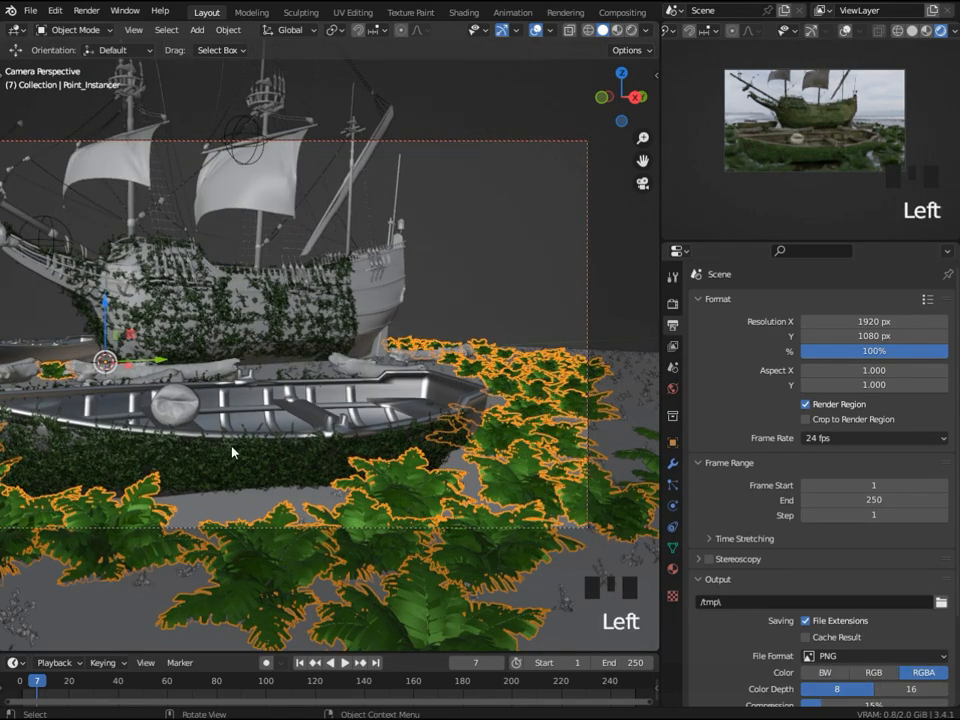
middle_drag(231, 452, 240, 453)
scroll(240, 453, down, 1)
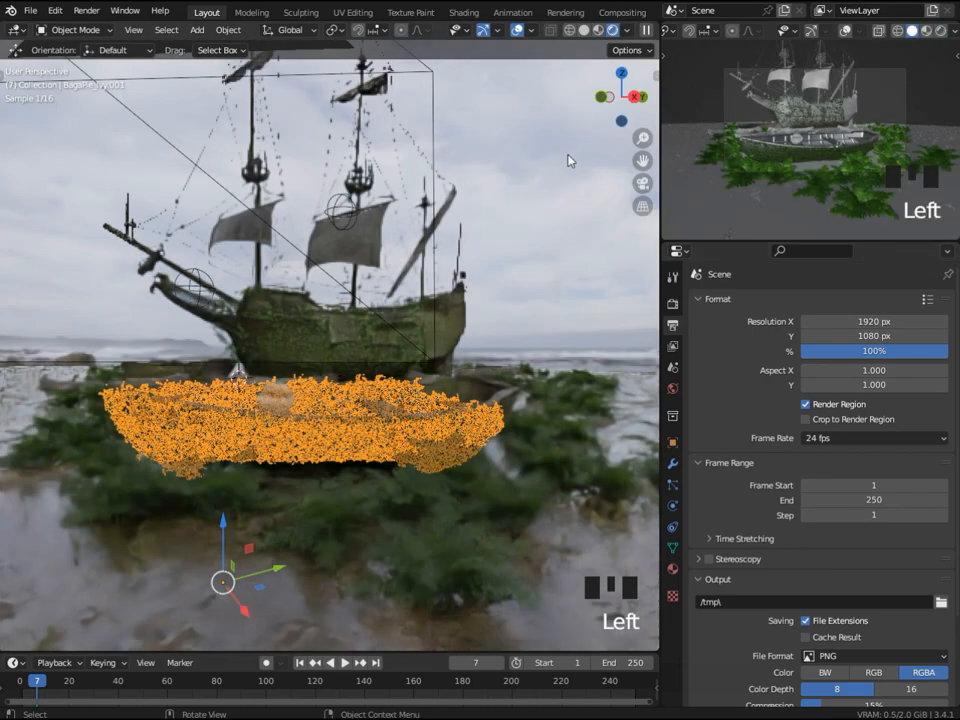
click(517, 31)
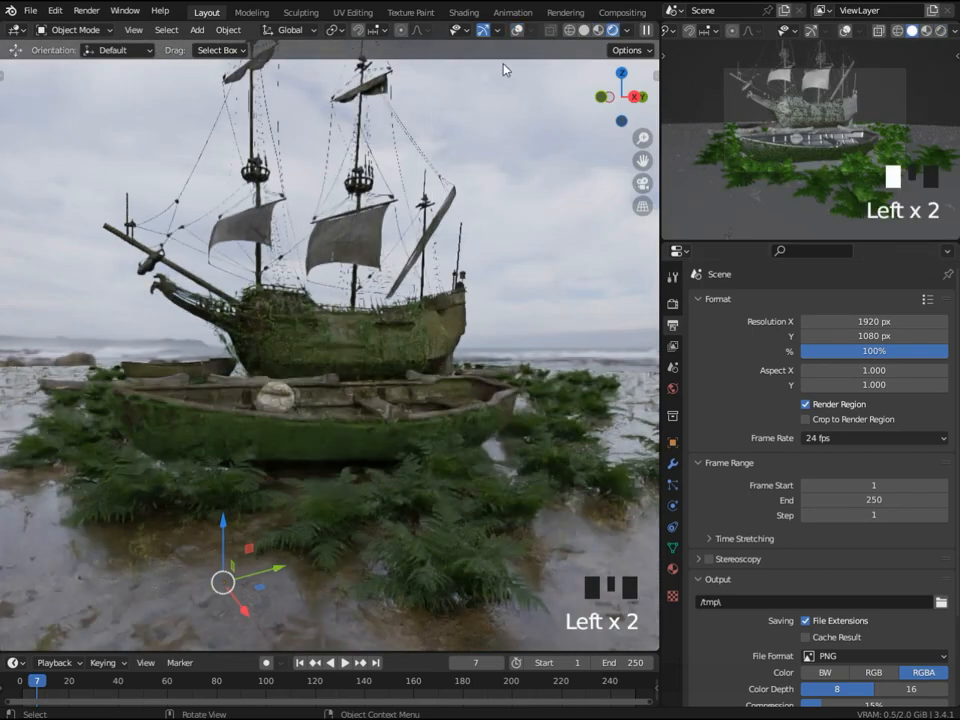
mouse_move(438, 150)
middle_down()
mouse_move(495, 156)
mouse_move(452, 165)
middle_up()
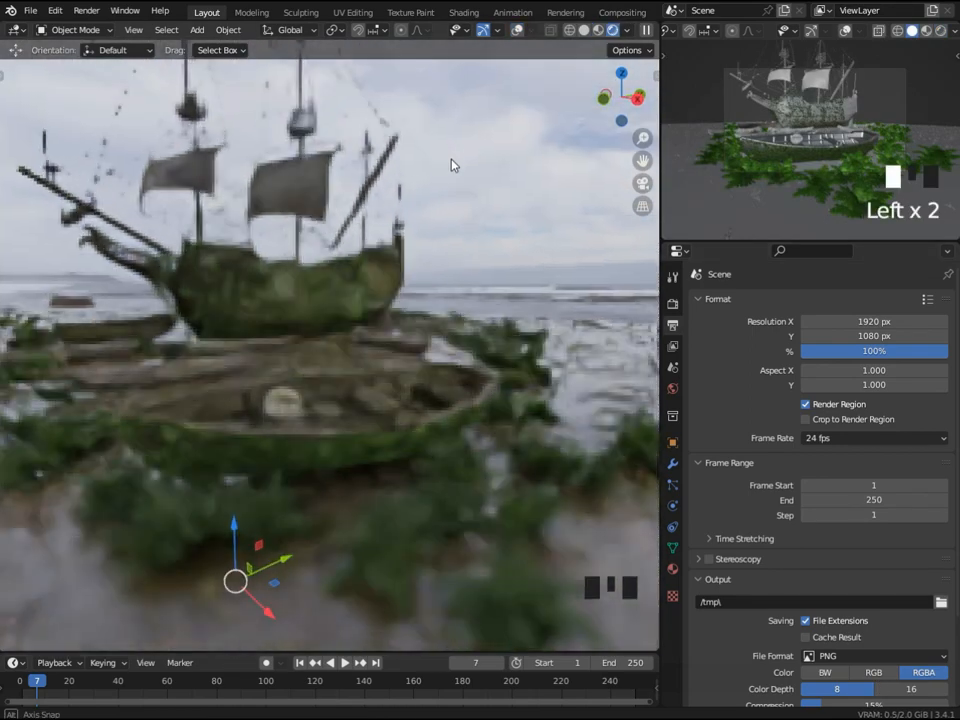
middle_drag(343, 236, 339, 229)
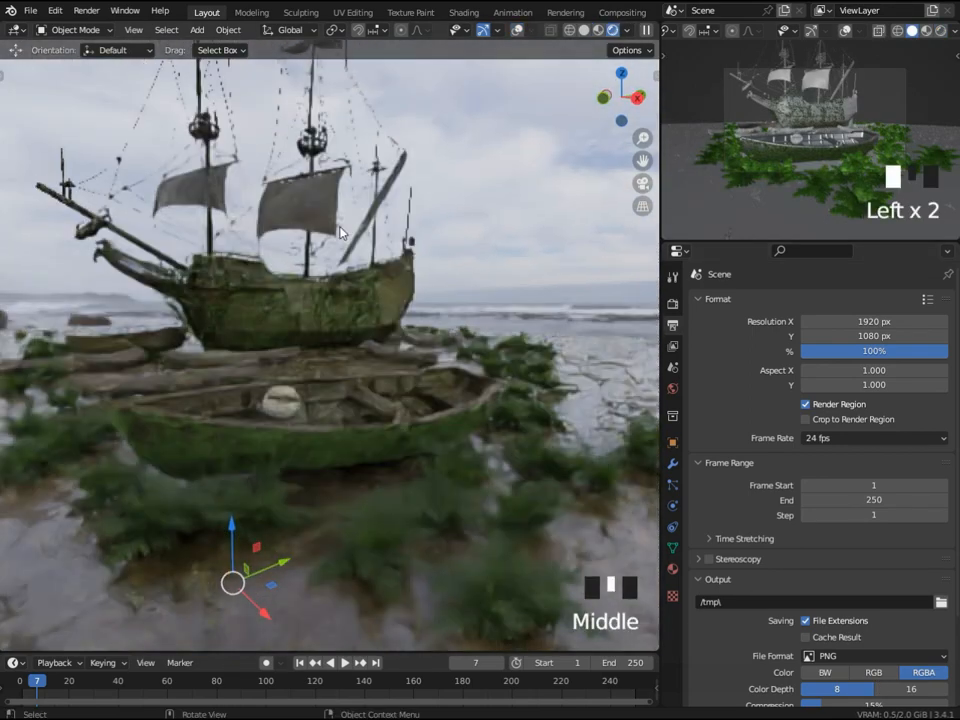